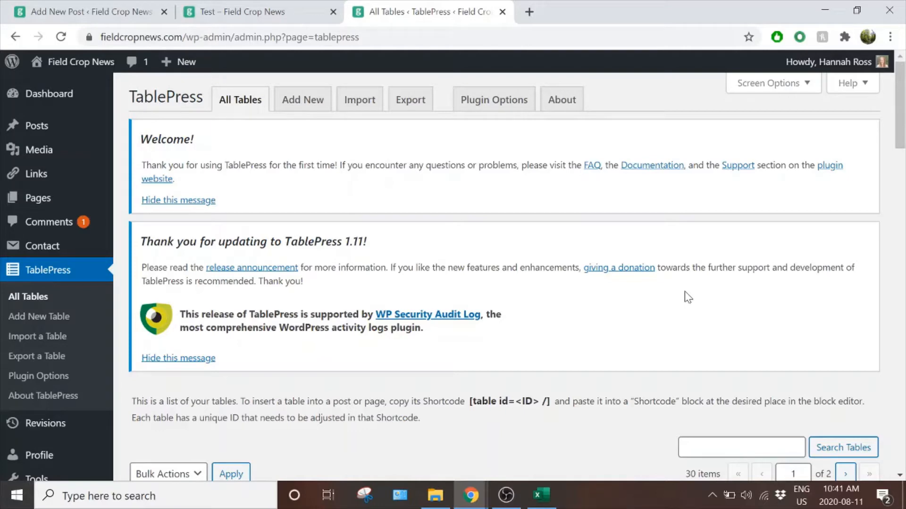
# - View the Test Table.xlsx data in Excel, and choose that file as the upload for a TablePress import
pyautogui.click(541, 495)
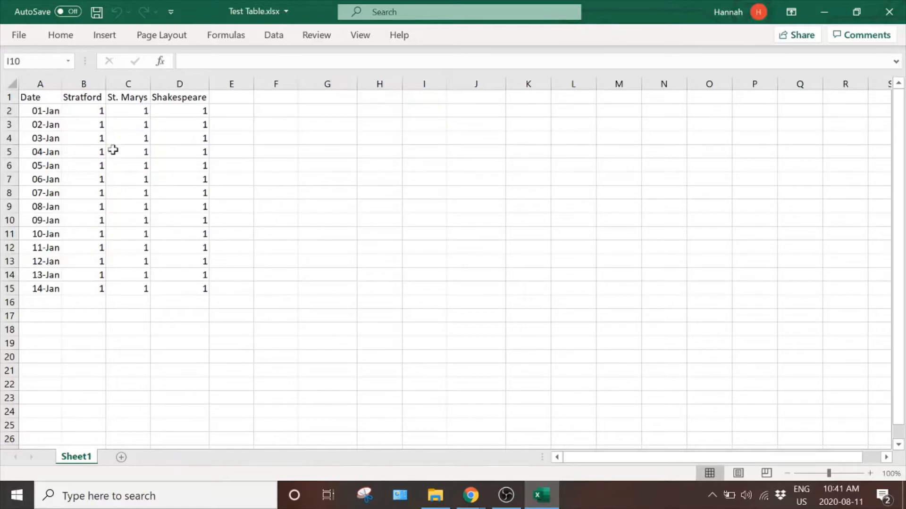
pyautogui.click(542, 496)
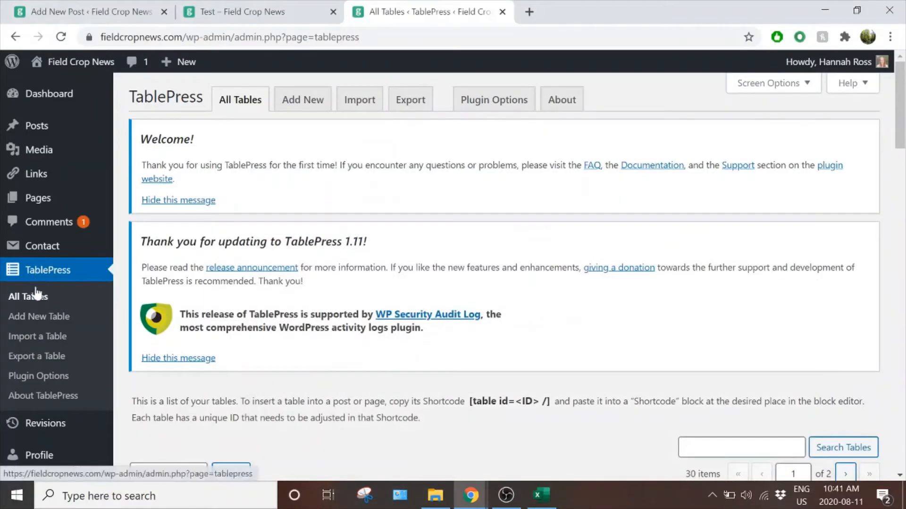
pyautogui.click(52, 347)
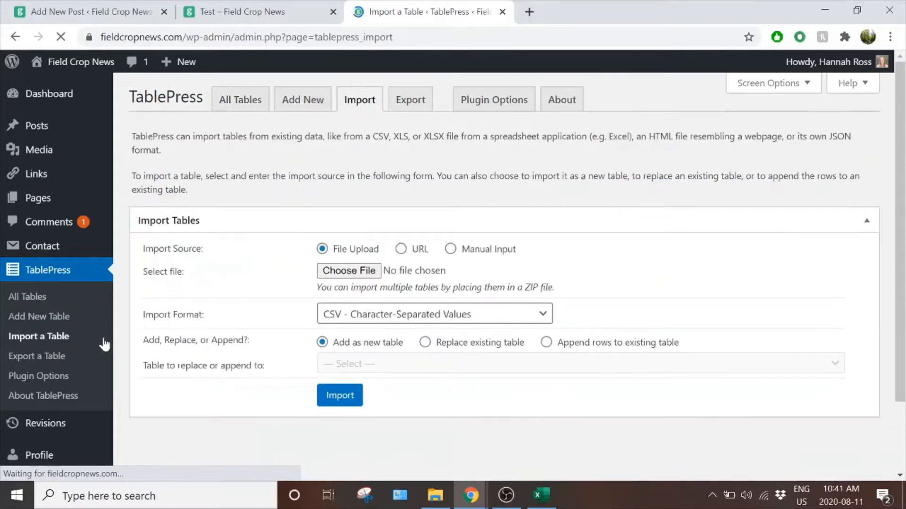
pyautogui.click(346, 269)
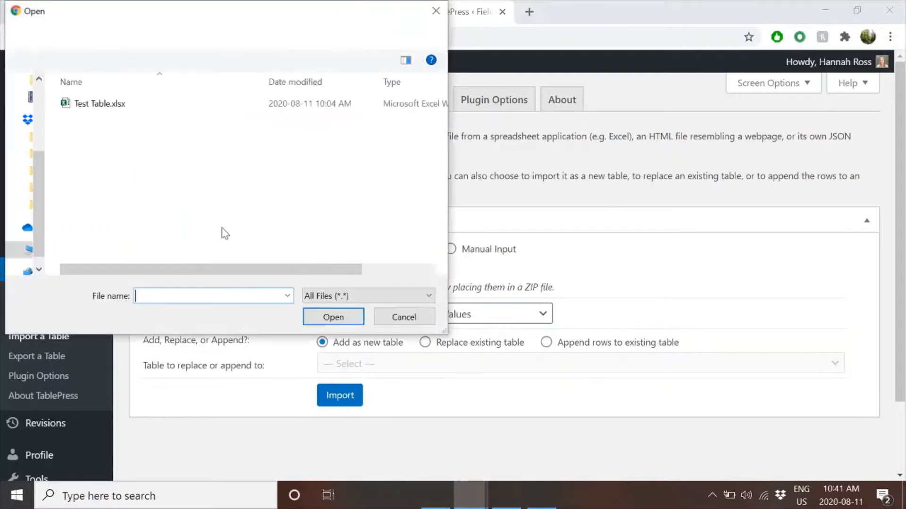
pyautogui.doubleClick(108, 114)
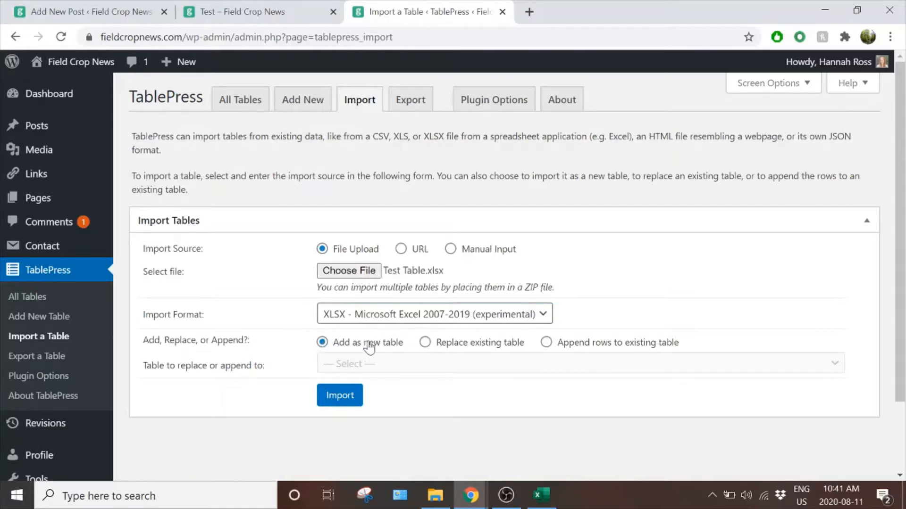
# - Import the chosen file as a replacement for the existing table ID 47: Test Table 3
pyautogui.click(424, 343)
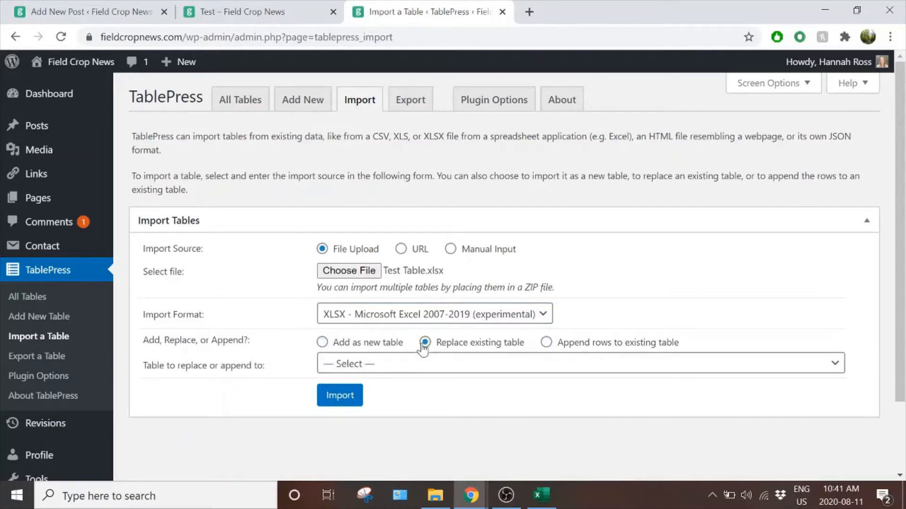
pyautogui.click(813, 368)
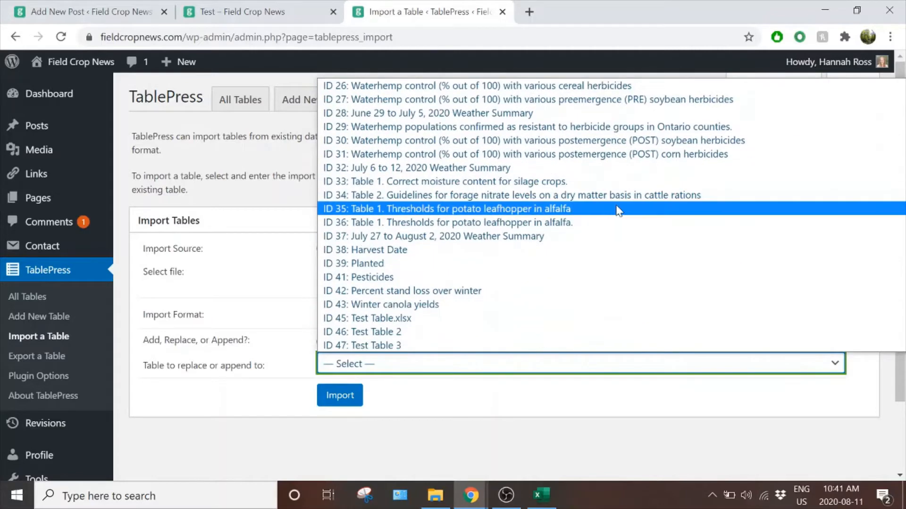
pyautogui.click(402, 346)
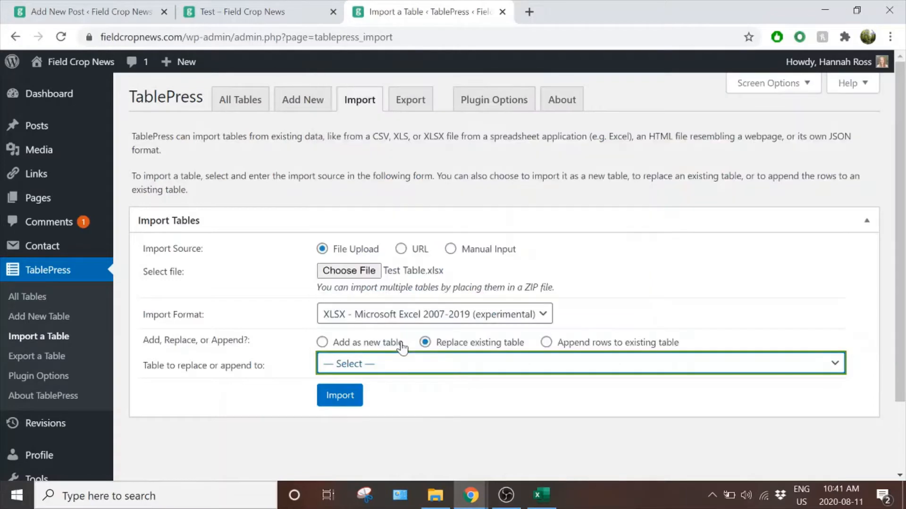
pyautogui.click(332, 398)
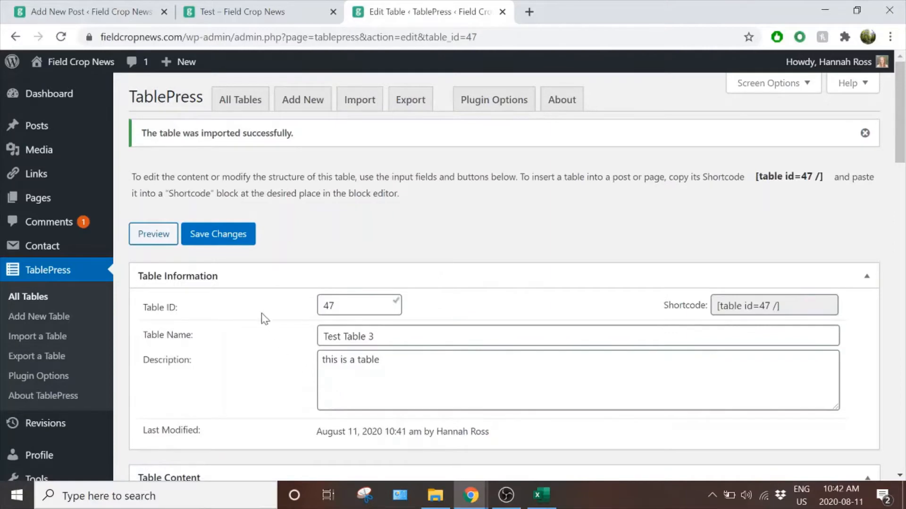
# - Examine the imported table's name, description, content rows and manipulation options
pyautogui.scroll(-2, 262, 316)
pyautogui.scroll(-1, 263, 316)
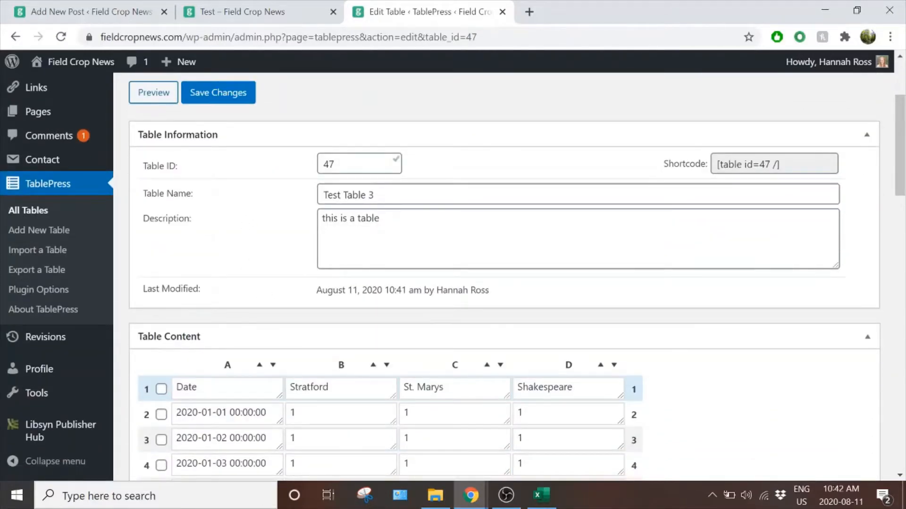
pyautogui.moveTo(376, 194); pyautogui.dragTo(315, 193)
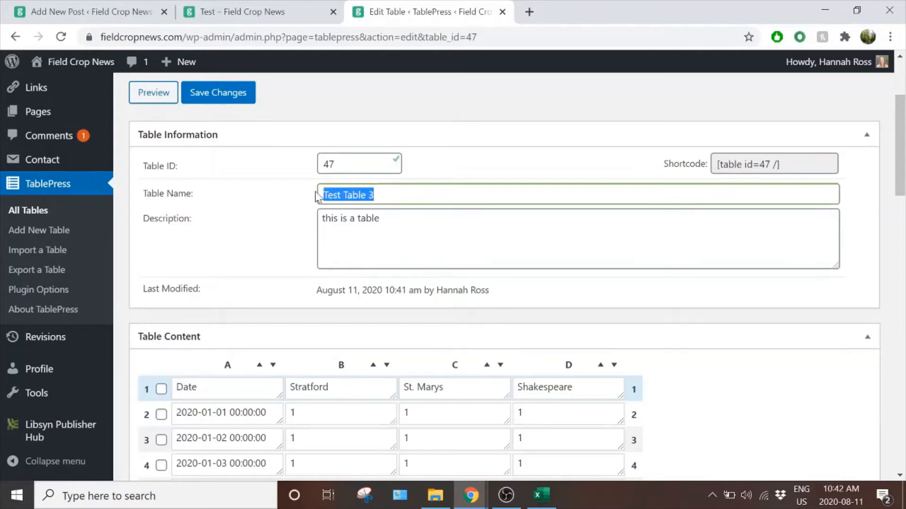
pyautogui.click(376, 194)
pyautogui.scroll(-4, 287, 270)
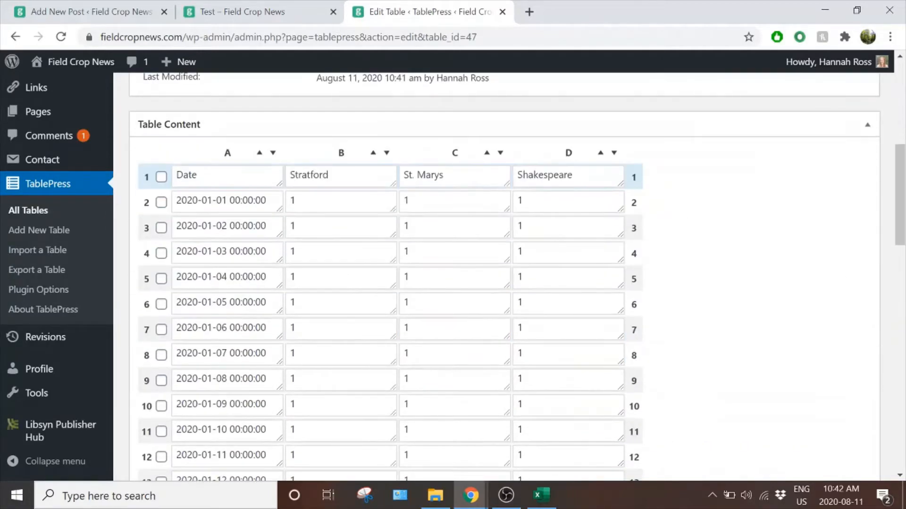
pyautogui.scroll(-3, 714, 211)
pyautogui.scroll(-4, 715, 217)
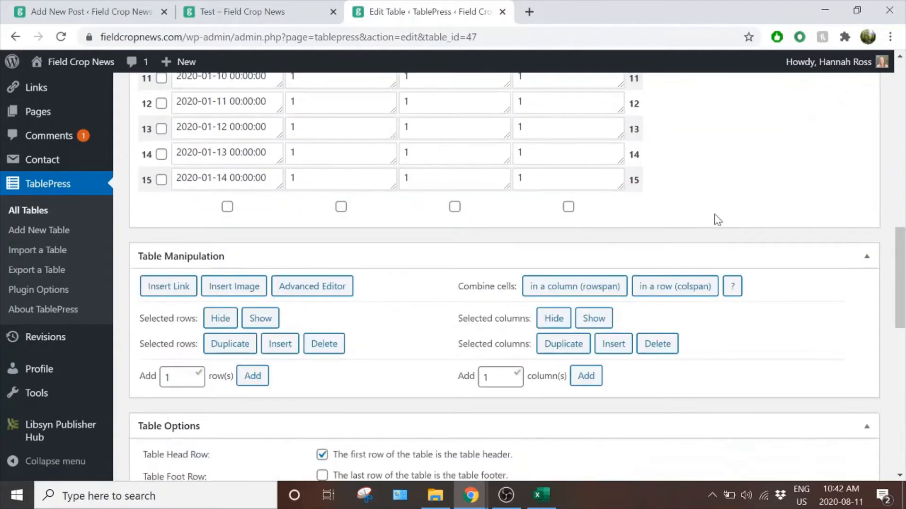
pyautogui.scroll(6, 703, 182)
pyautogui.scroll(10, 698, 193)
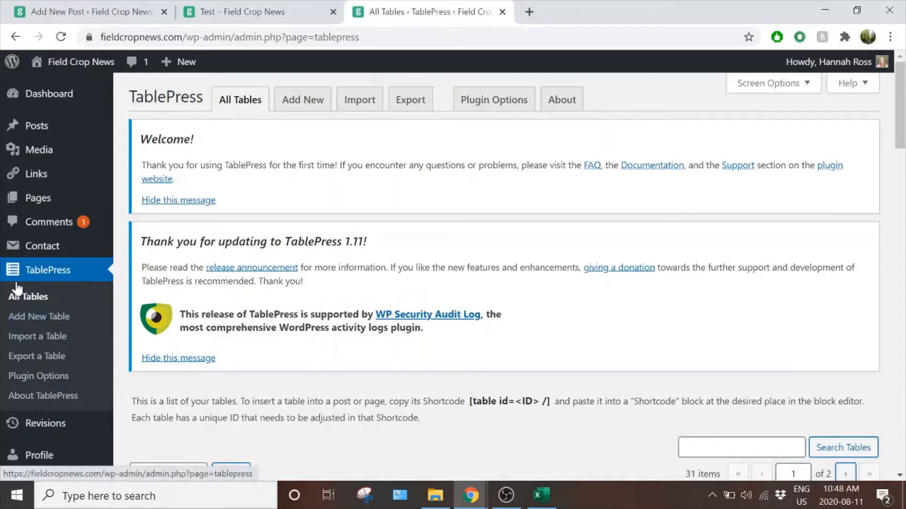
# - Start a new table named "Table" with the description "table"
pyautogui.click(21, 317)
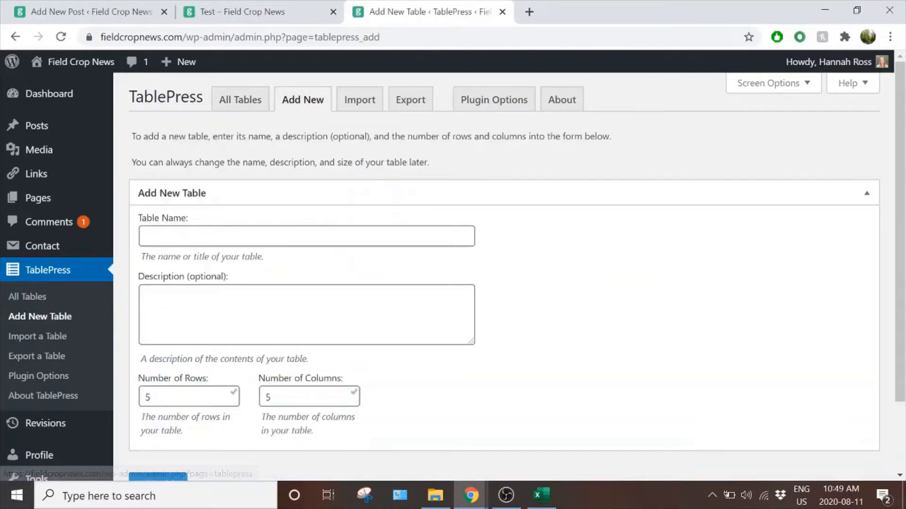
pyautogui.click(306, 236)
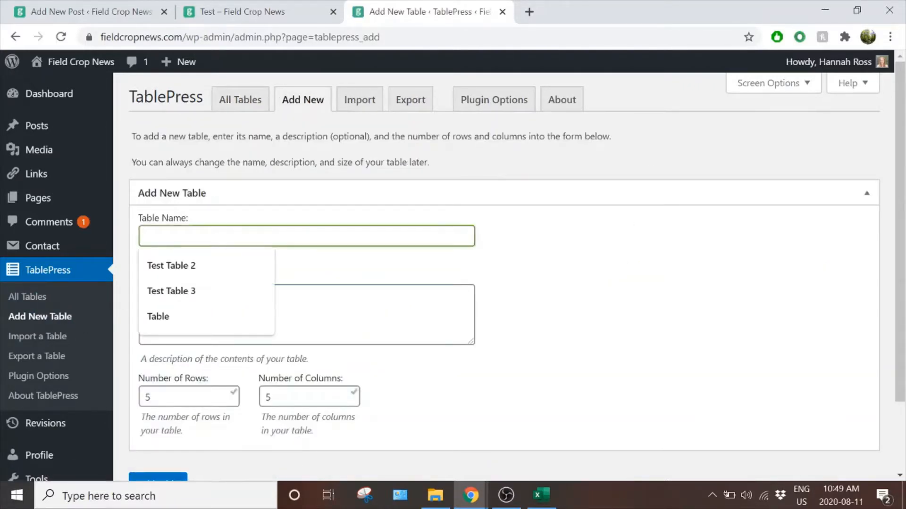
pyautogui.click(196, 316)
pyautogui.click(197, 321)
pyautogui.write('table')
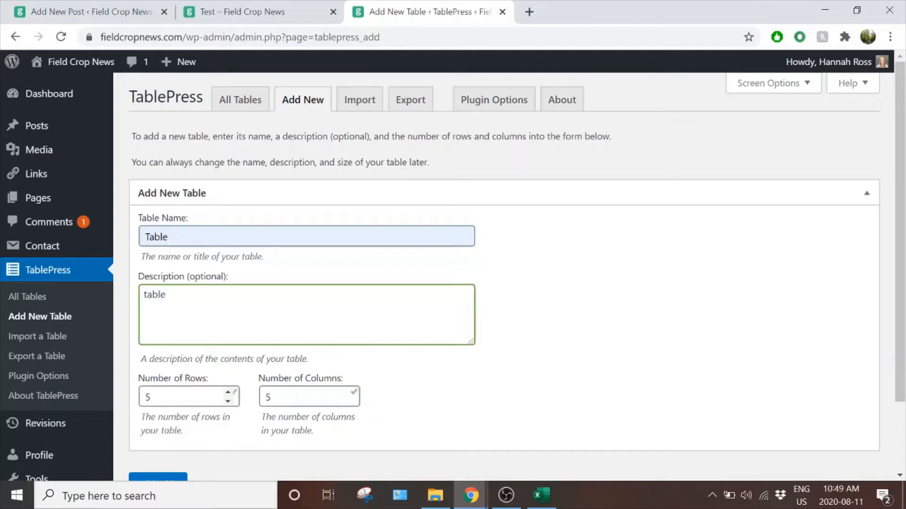
# - Set the new table's size to 3 rows and 2 columns and add the table
pyautogui.click(227, 402)
pyautogui.click(228, 402)
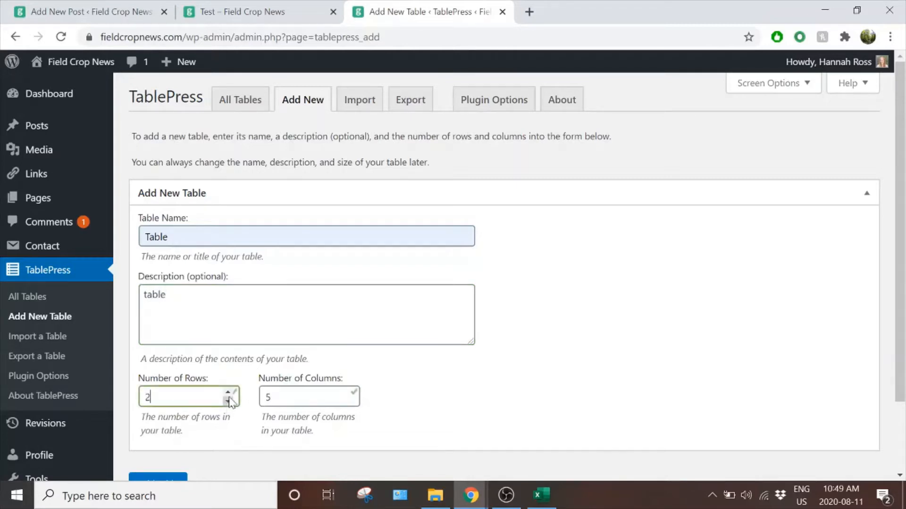
pyautogui.click(228, 401)
pyautogui.click(227, 392)
pyautogui.click(348, 402)
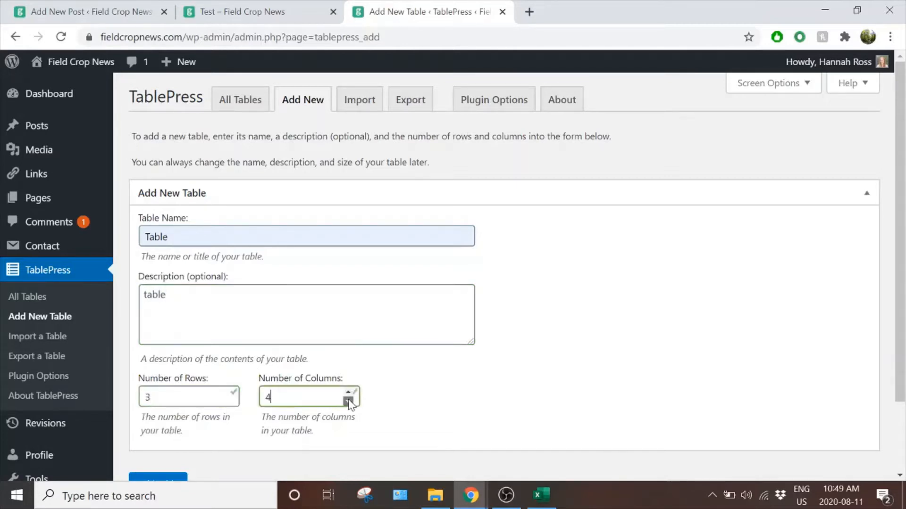
pyautogui.click(348, 402)
pyautogui.click(348, 401)
pyautogui.scroll(-2, 400, 366)
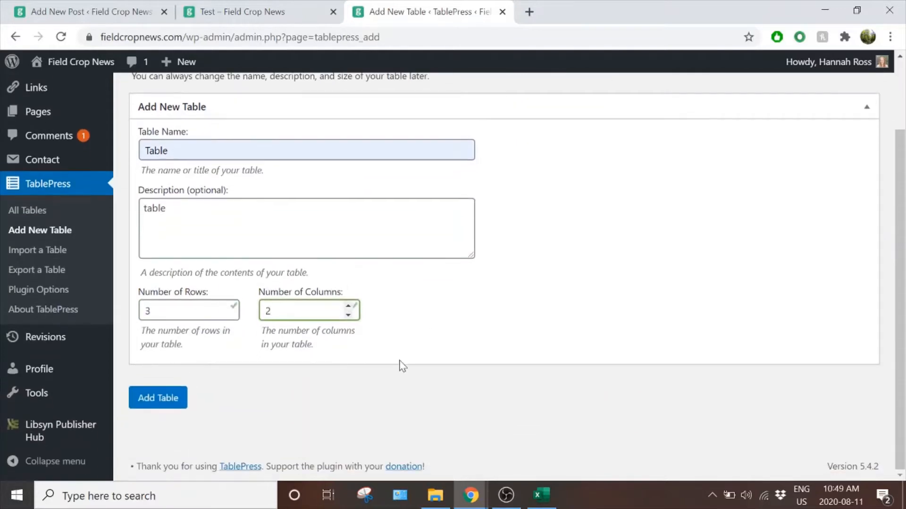
pyautogui.click(173, 400)
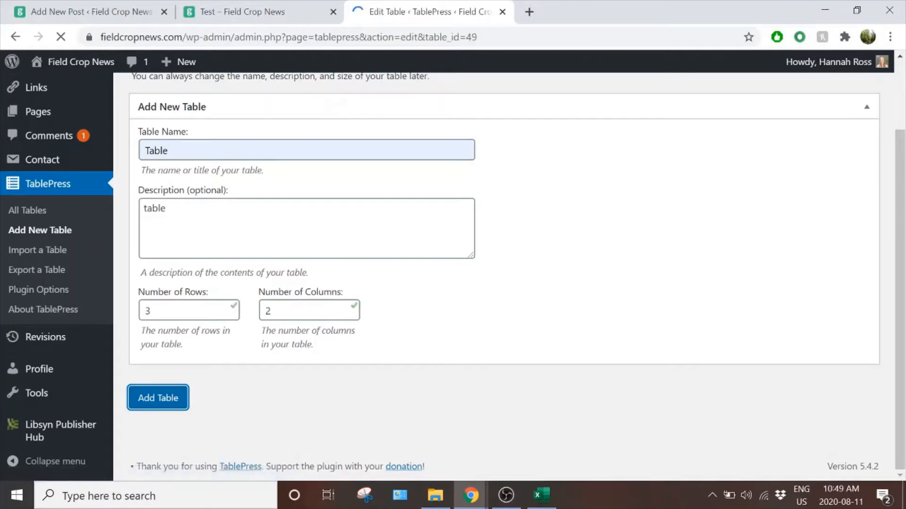
# - Fill the first row of the table content with the headings Flower and Colour
pyautogui.scroll(-2, 237, 310)
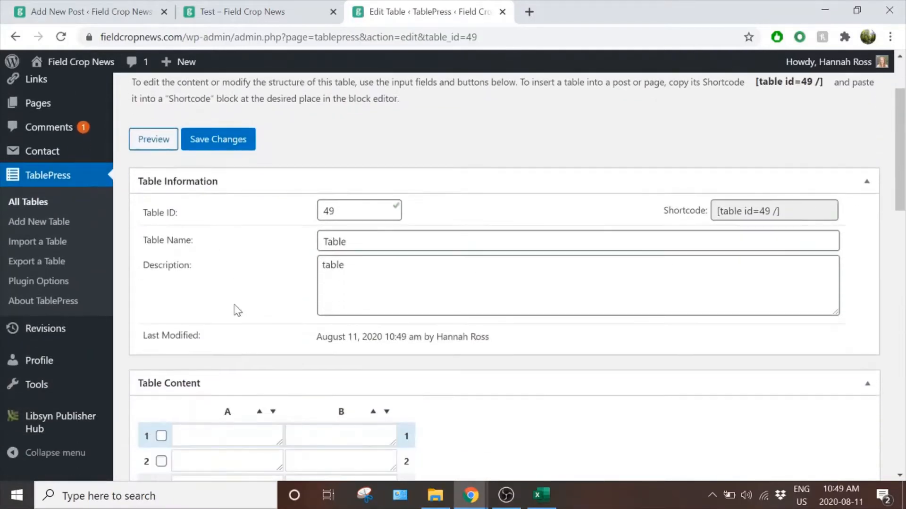
pyautogui.scroll(-4, 271, 299)
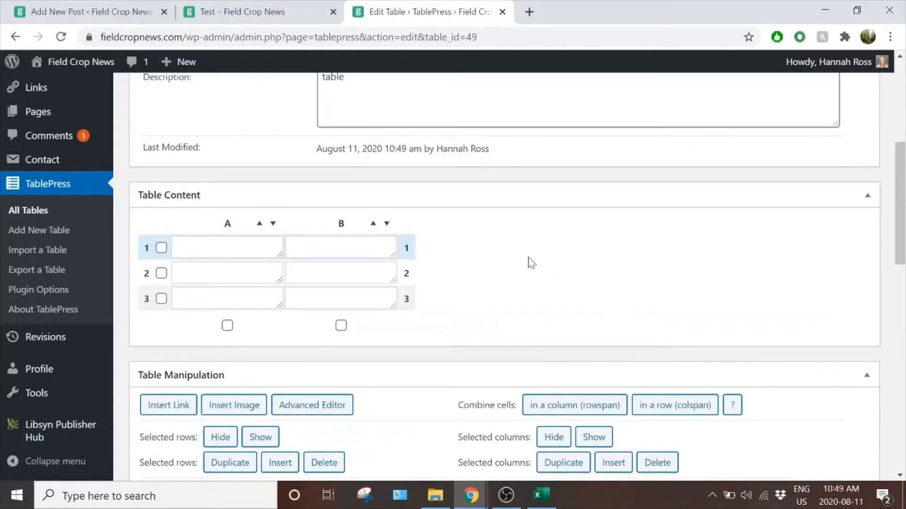
pyautogui.click(227, 247)
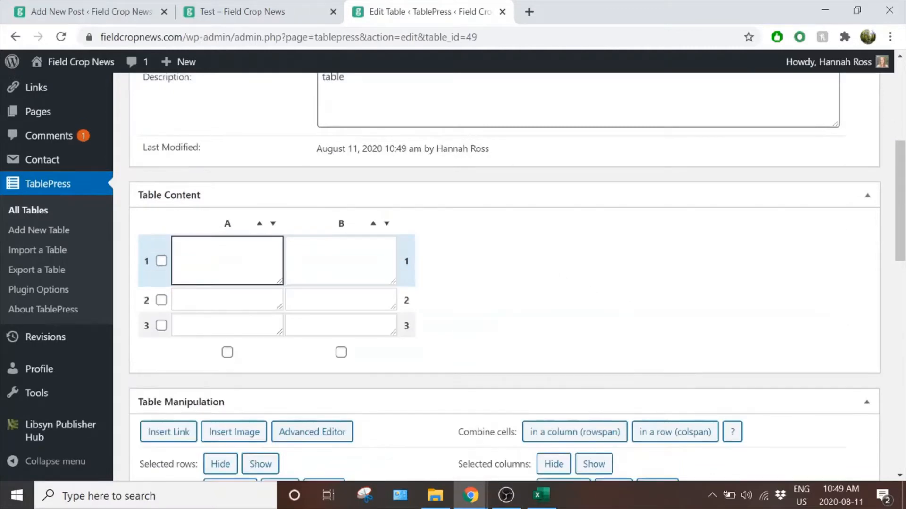
pyautogui.write('Flower')
pyautogui.press('Tab')
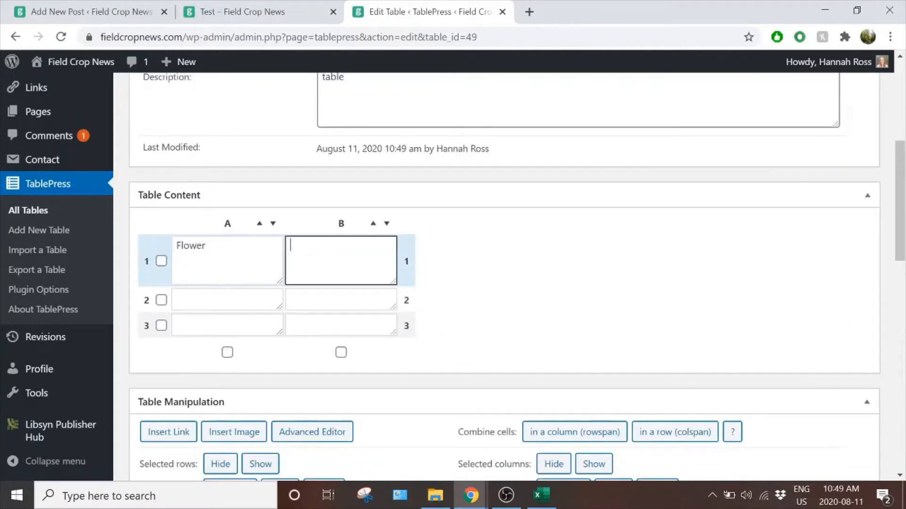
pyautogui.write('Colour')
pyautogui.press('Tab')
pyautogui.press('Tab')
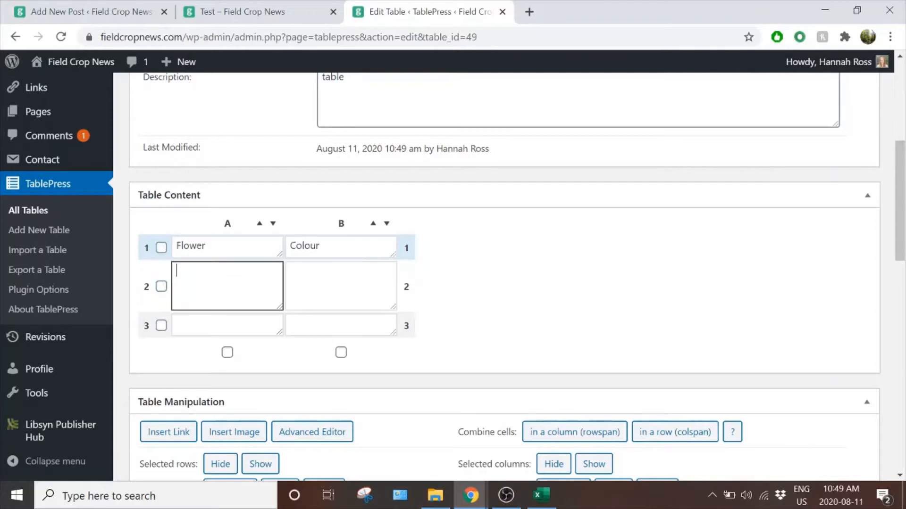
# - Fill row 2 with Sunflower and Yellow, and row 3 with Daisy and White
pyautogui.write('Sunflower')
pyautogui.press('Tab')
pyautogui.write('Yellow')
pyautogui.press('Tab')
pyautogui.press('Tab')
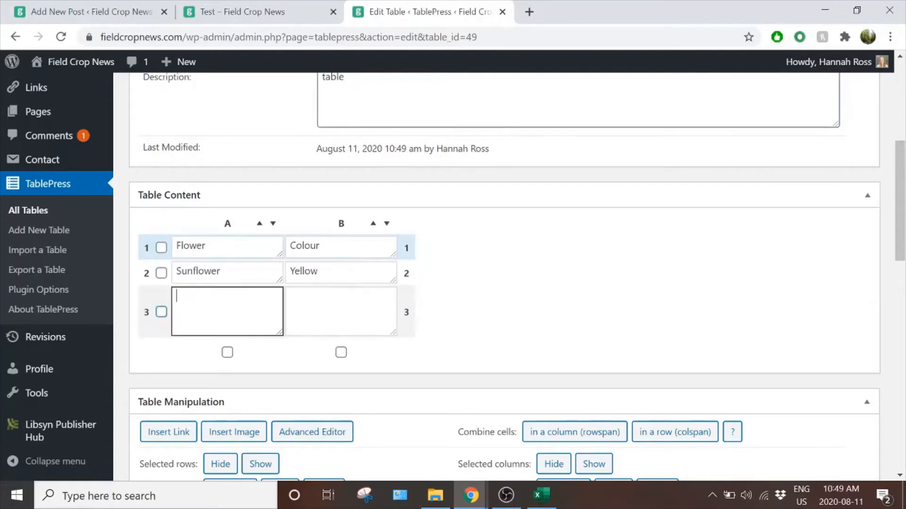
pyautogui.write('Daisy')
pyautogui.press('Tab')
pyautogui.write('White')
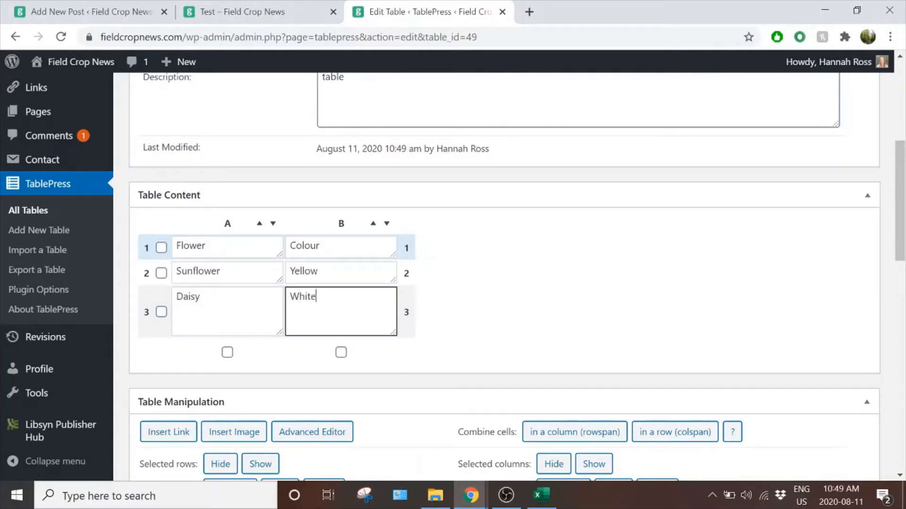
# - Preview the flower table and close the preview
pyautogui.scroll(5, 503, 281)
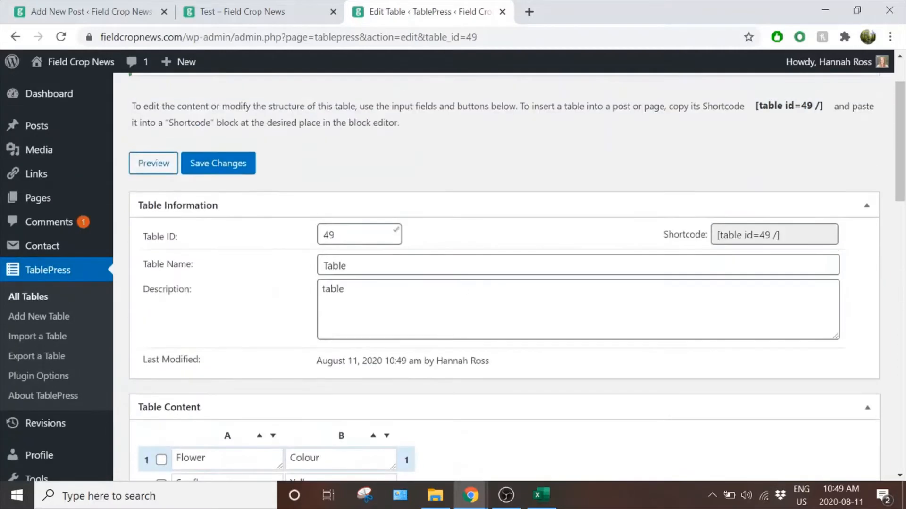
pyautogui.click(150, 165)
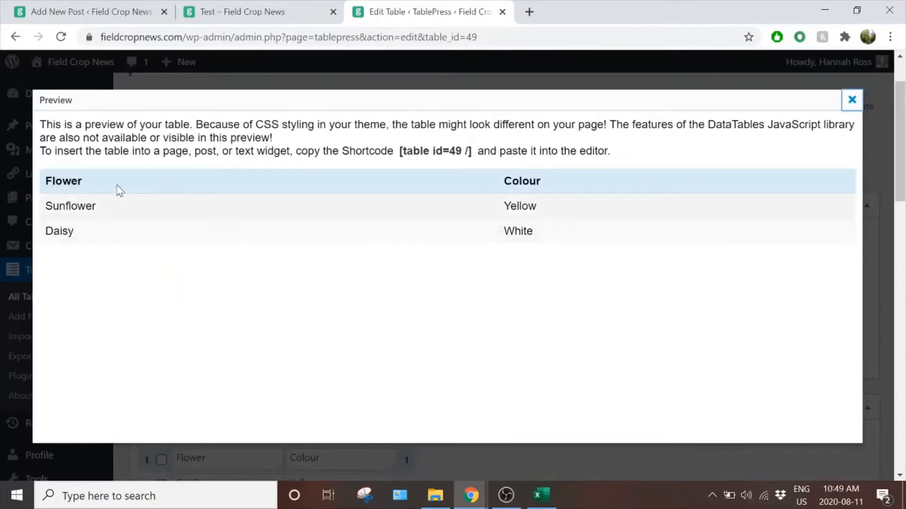
pyautogui.click(850, 100)
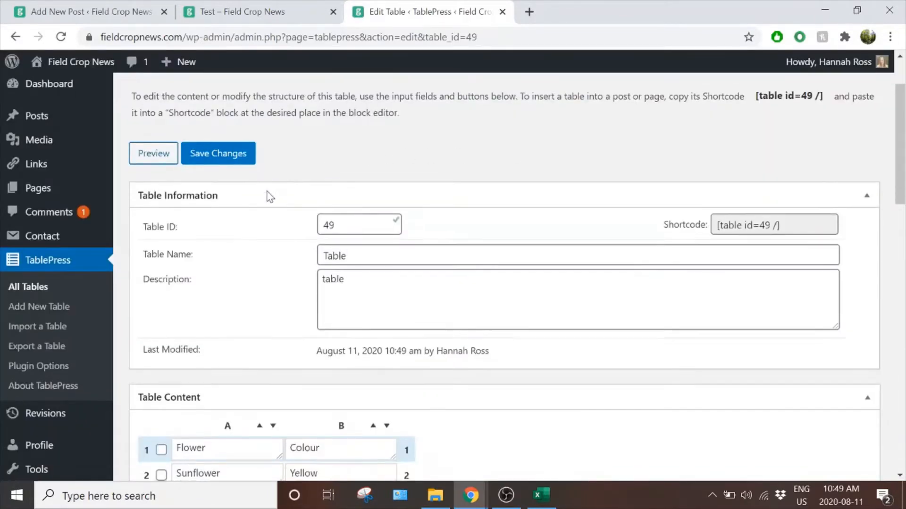
# - Look through the table's options, save its changes and return to the list of all tables
pyautogui.scroll(-6, 264, 196)
pyautogui.scroll(-5, 461, 183)
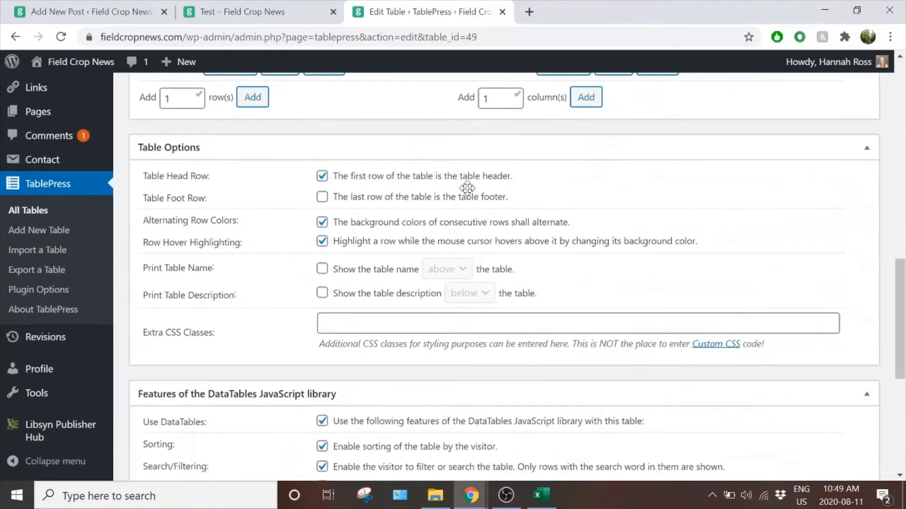
pyautogui.scroll(-7, 340, 214)
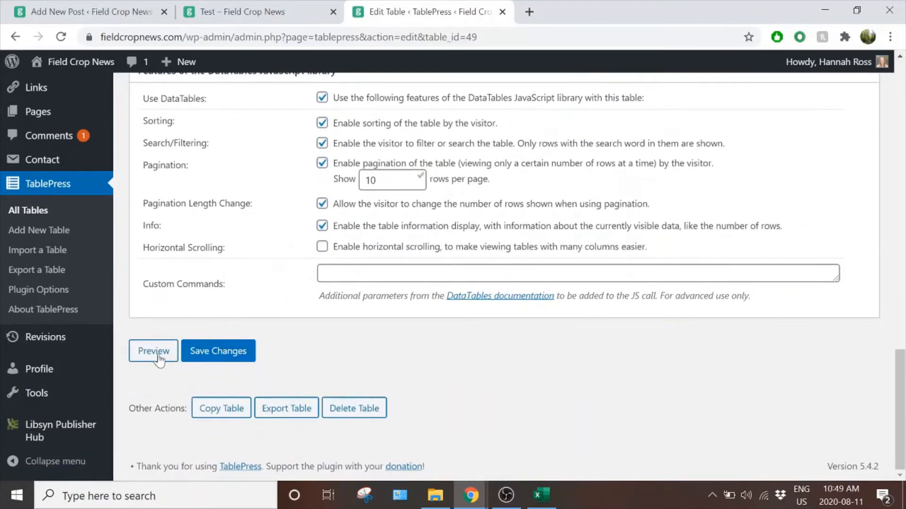
pyautogui.click(208, 353)
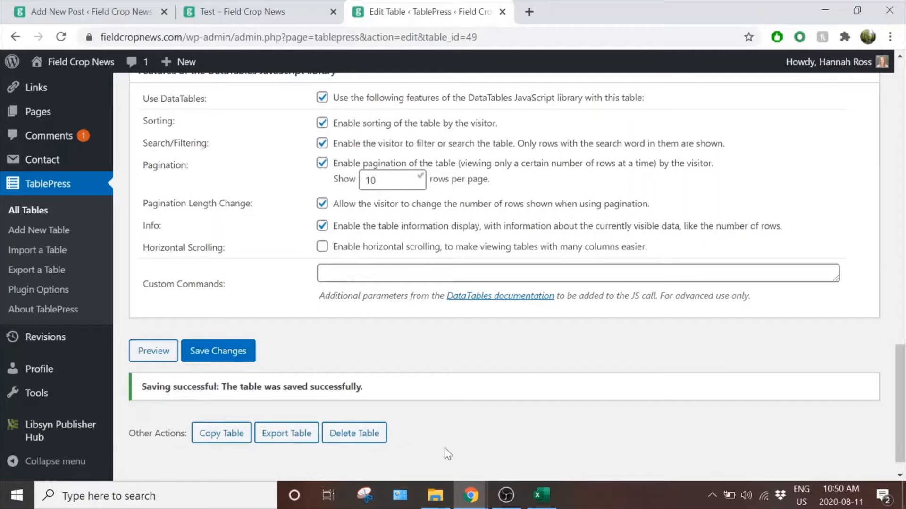
pyautogui.click(26, 213)
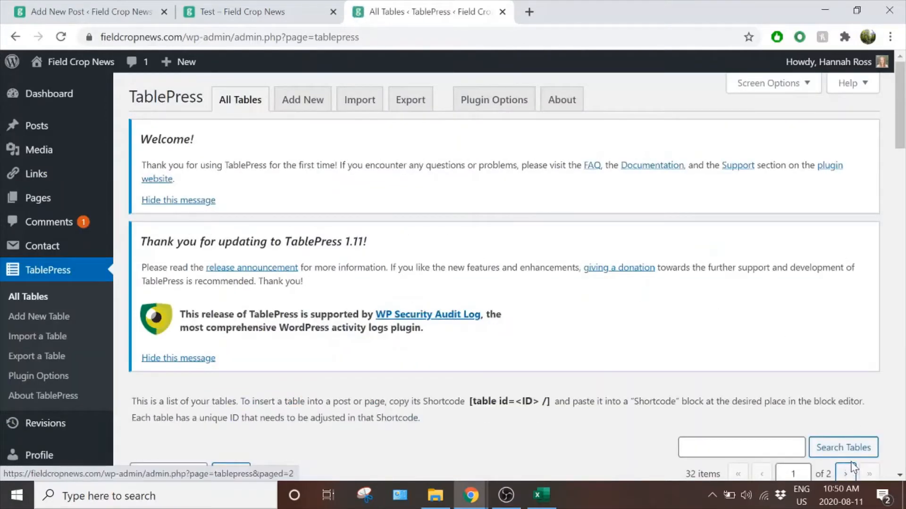
# - Open the table with ID 49 for editing from the second page of the table list
pyautogui.click(846, 473)
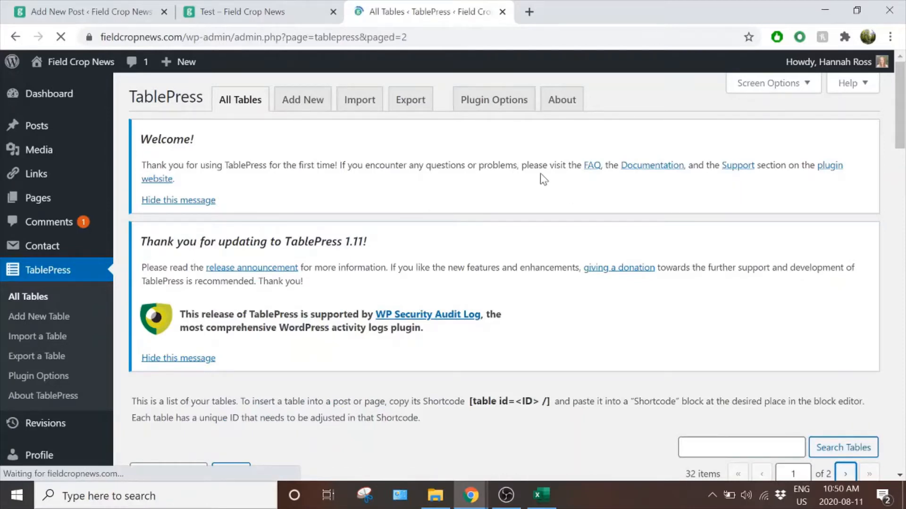
pyautogui.scroll(-15, 540, 175)
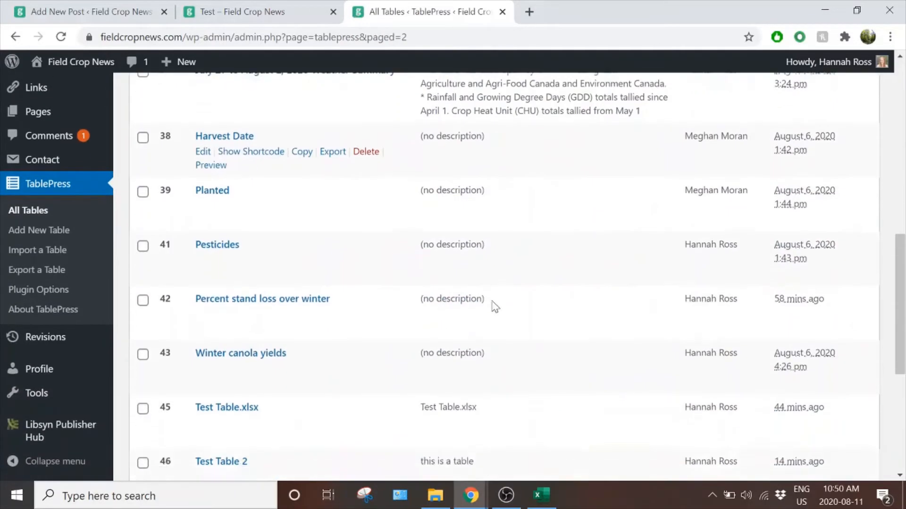
pyautogui.click(207, 334)
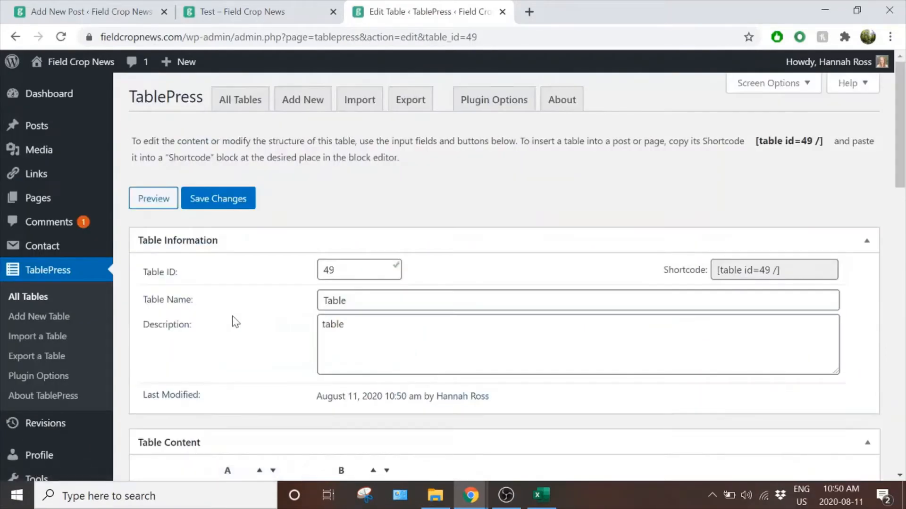
pyautogui.scroll(-3, 230, 319)
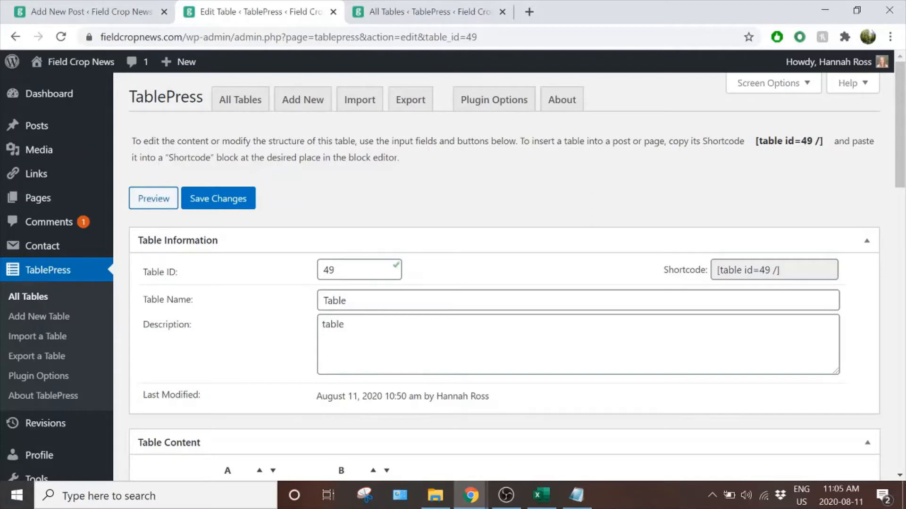
# - Copy the shortcode [table id=49 /] from the table's editing page
pyautogui.moveTo(755, 140); pyautogui.dragTo(823, 141)
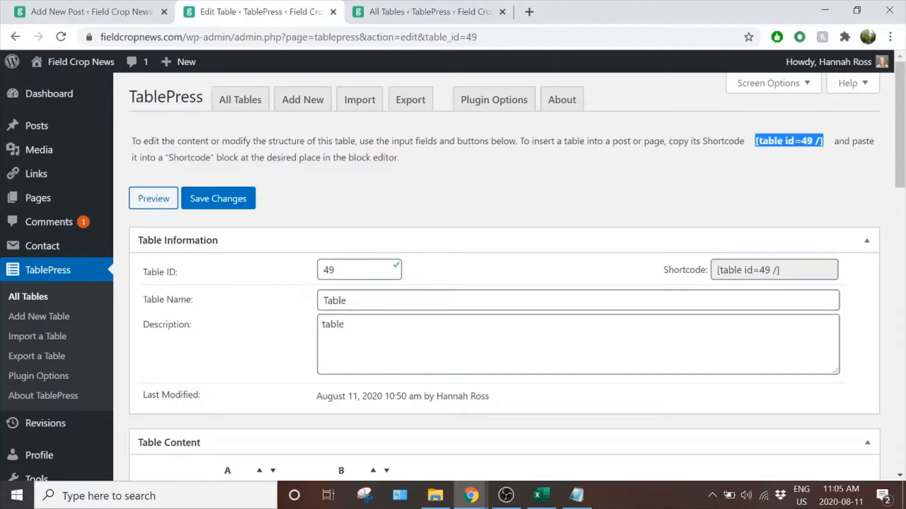
pyautogui.rightClick(802, 140)
pyautogui.click(810, 147)
# - In the new post, enter the title Test and paste the shortcode [table id=49 /] into the body
pyautogui.click(38, 10)
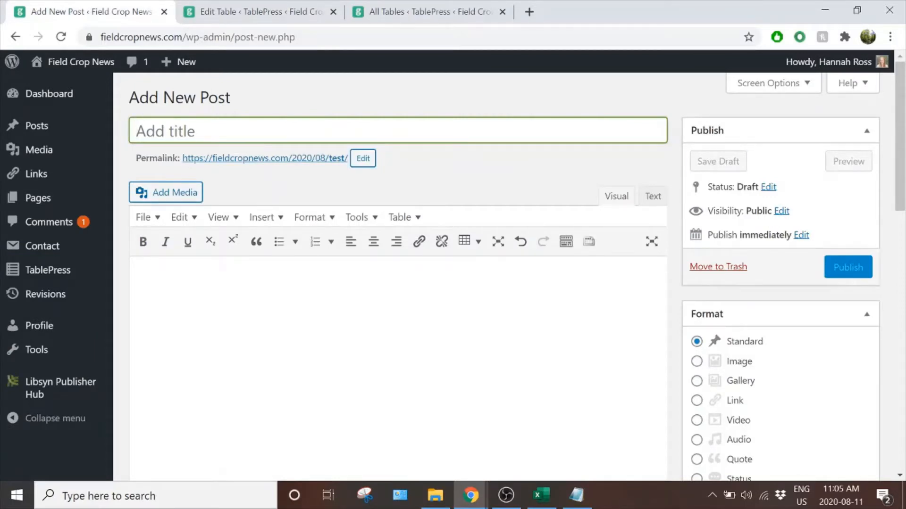
pyautogui.write('Test')
pyautogui.click(137, 283)
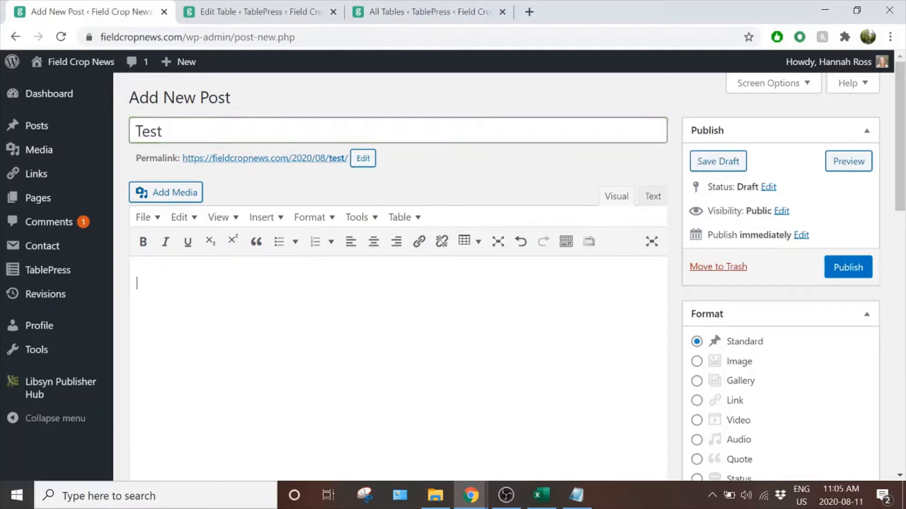
pyautogui.rightClick(160, 299)
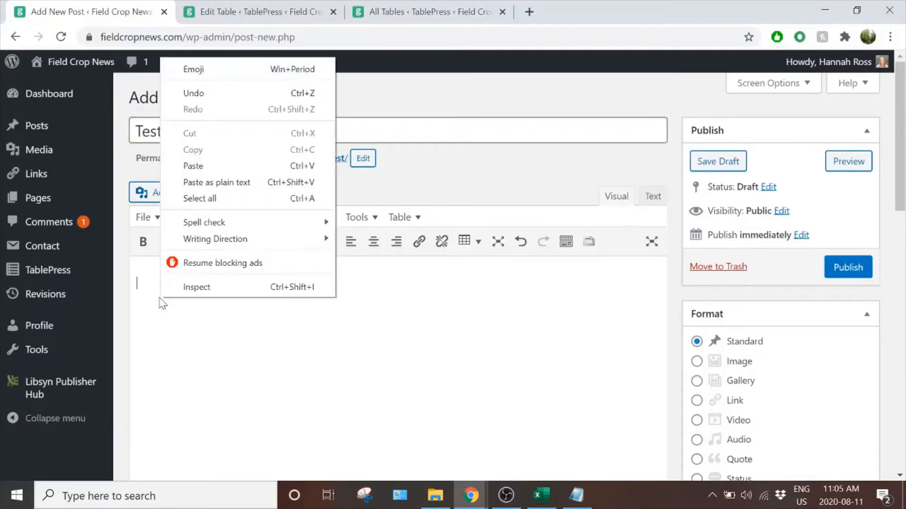
pyautogui.click(177, 166)
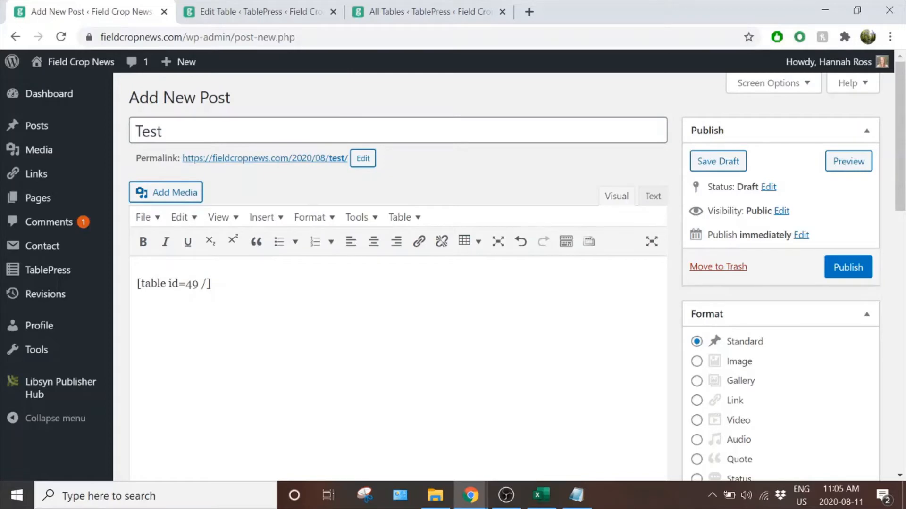
# - Preview the Test post, check how the flower table displays, and close the preview
pyautogui.click(847, 163)
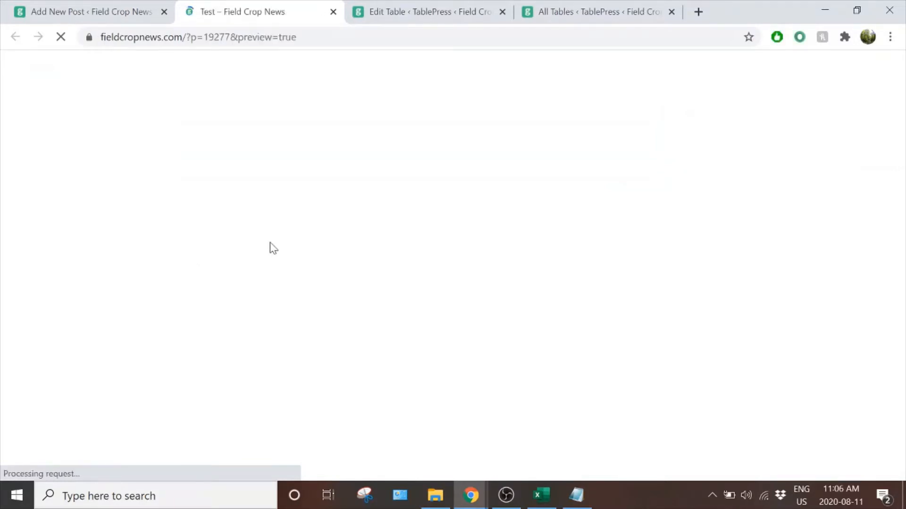
pyautogui.scroll(-9, 571, 390)
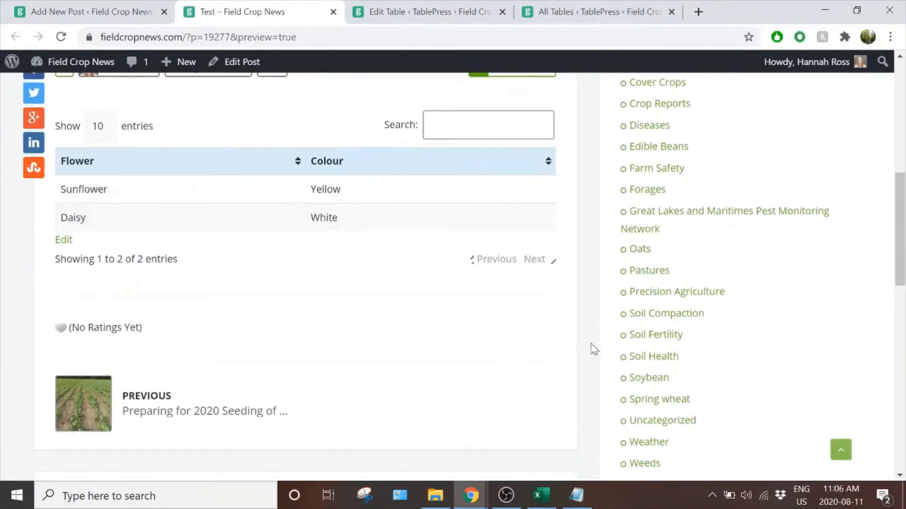
pyautogui.scroll(10, 600, 340)
pyautogui.click(333, 12)
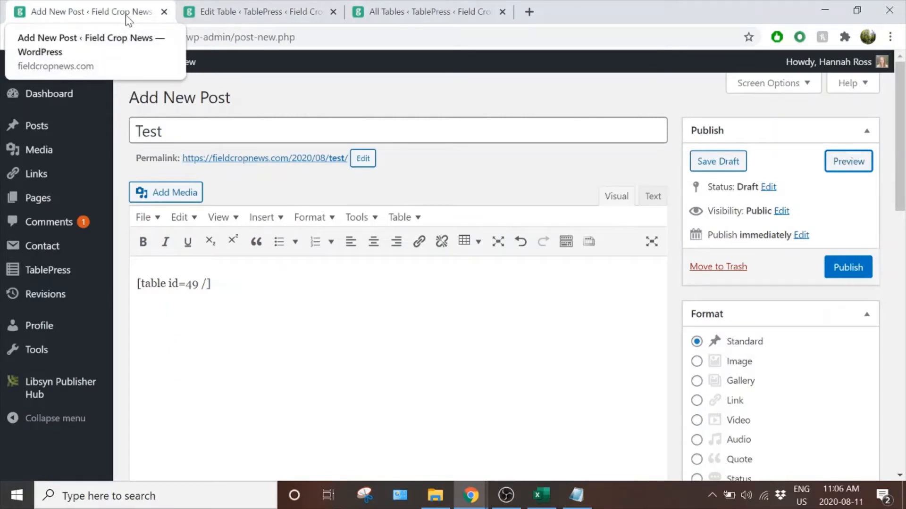
# - Show the shortcode of table 49 from the list of all tables and copy it
pyautogui.click(425, 7)
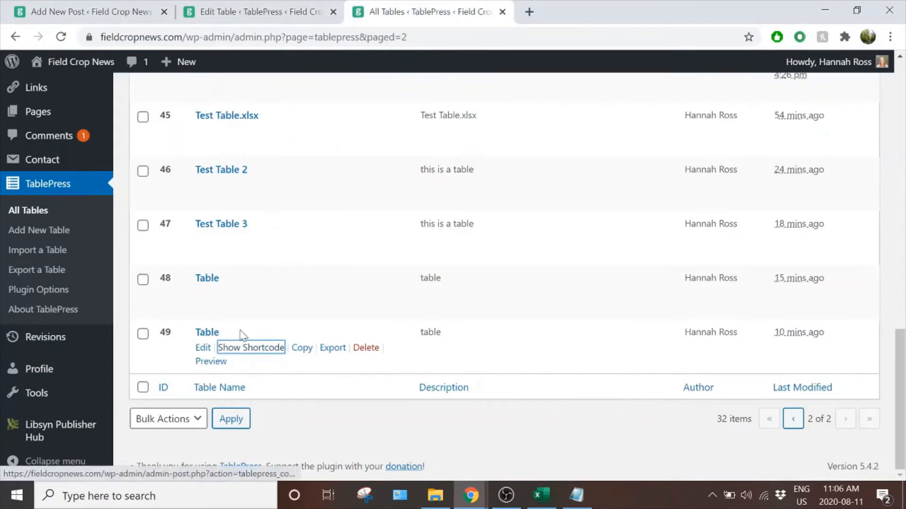
pyautogui.click(243, 353)
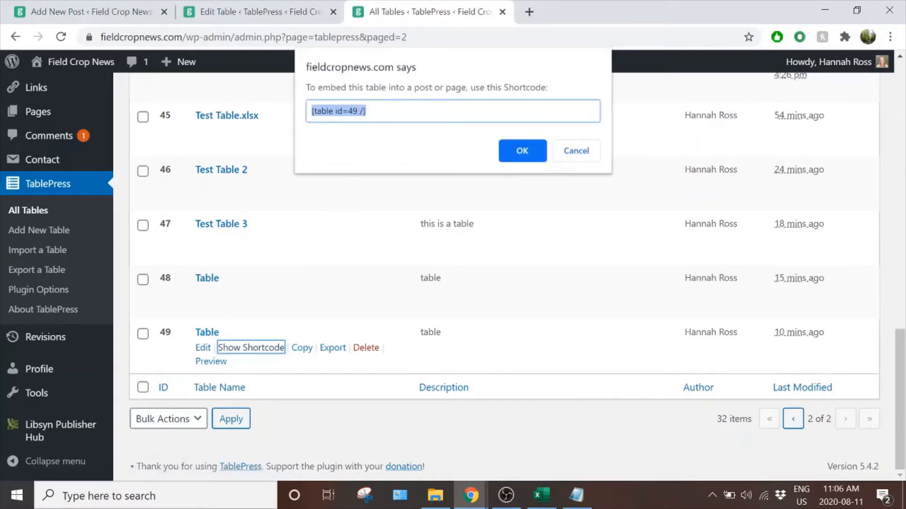
pyautogui.rightClick(359, 113)
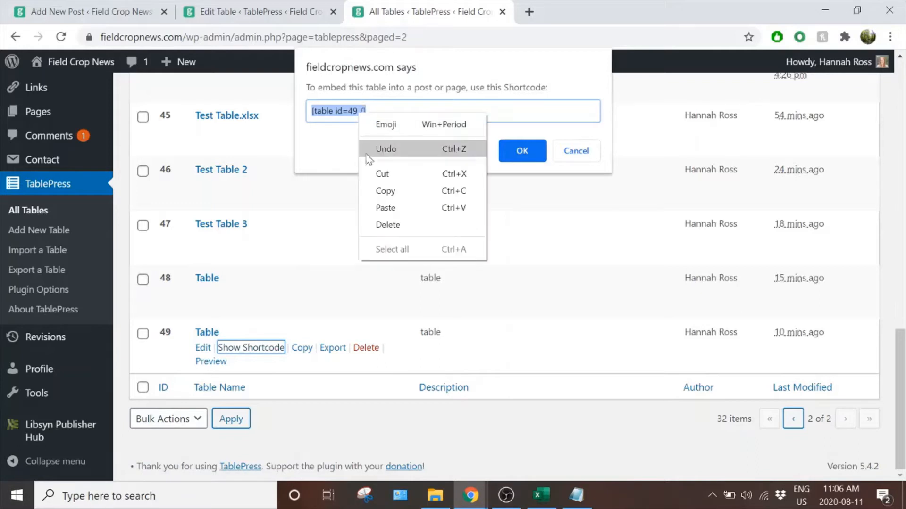
pyautogui.click(383, 190)
pyautogui.click(528, 145)
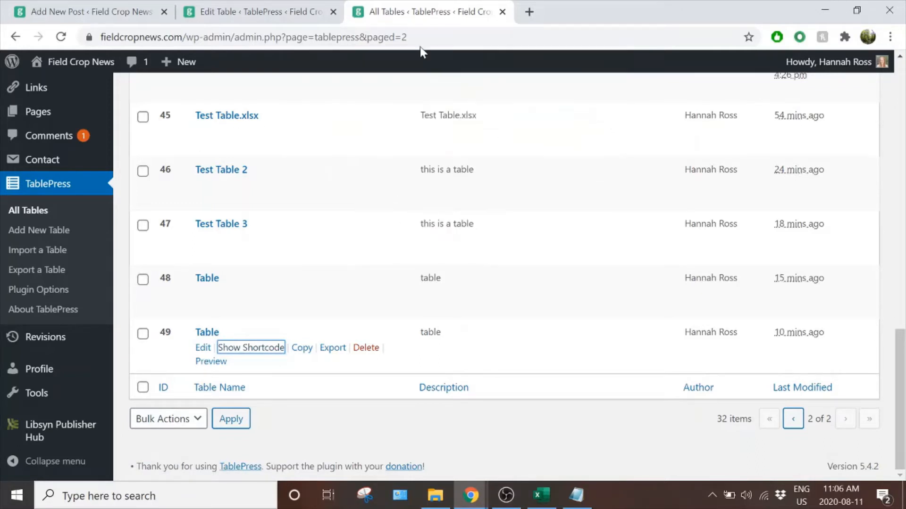
# - Paste the copied shortcode [table id=49 /] on a new line below the existing one in the post body
pyautogui.click(133, 6)
pyautogui.hotkey('ctrl', 'v')
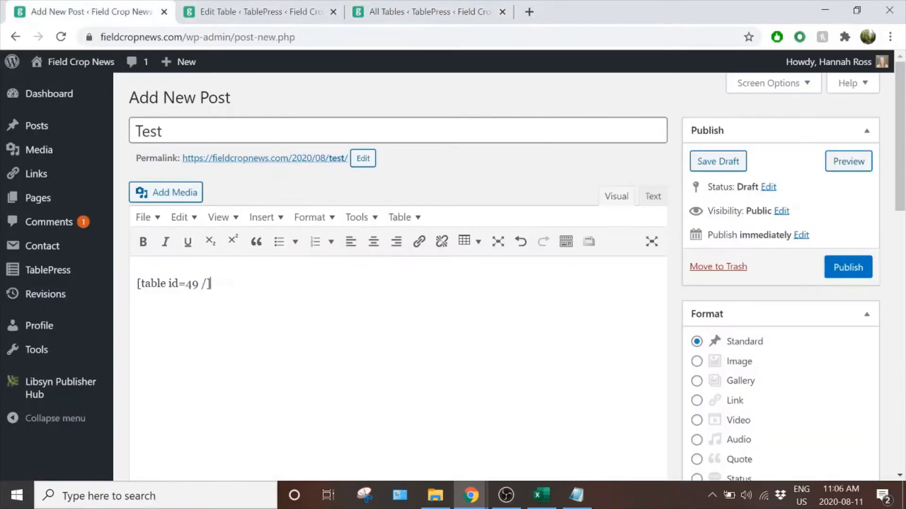
pyautogui.rightClick(210, 314)
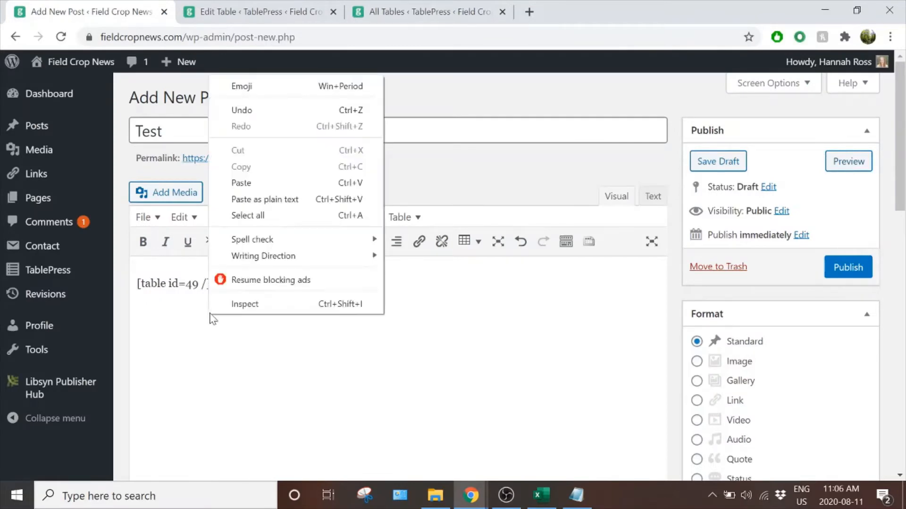
pyautogui.click(257, 184)
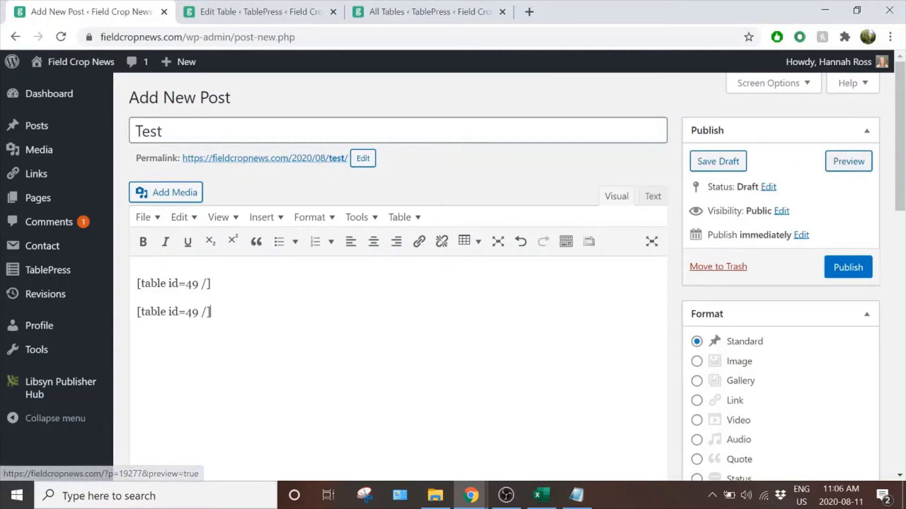
# - Clear both shortcodes from the post body and insert table 49's shortcode with the editor's TablePress insert tool
pyautogui.moveTo(210, 312); pyautogui.dragTo(137, 283)
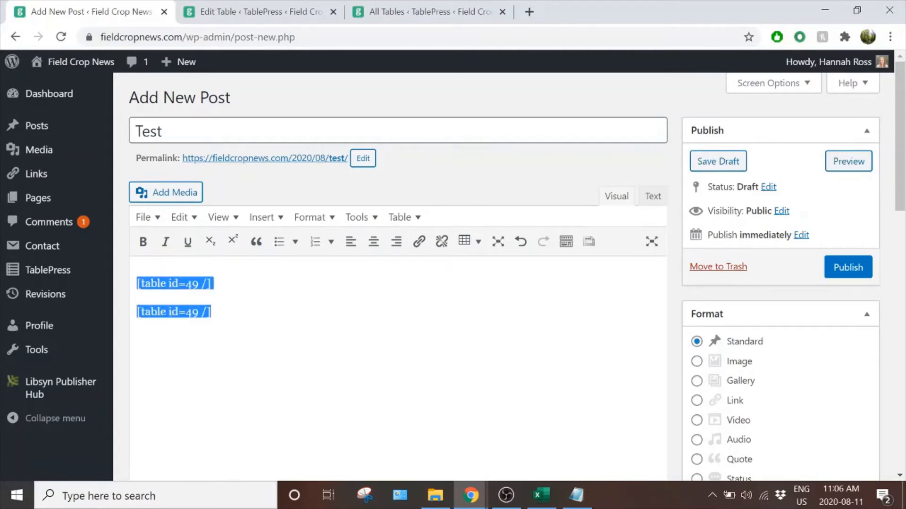
pyautogui.press('BackSpace')
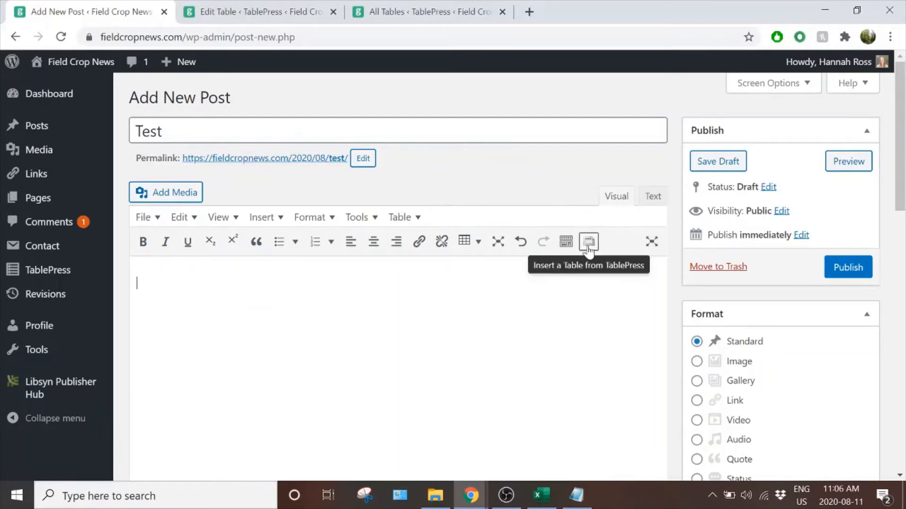
pyautogui.click(588, 248)
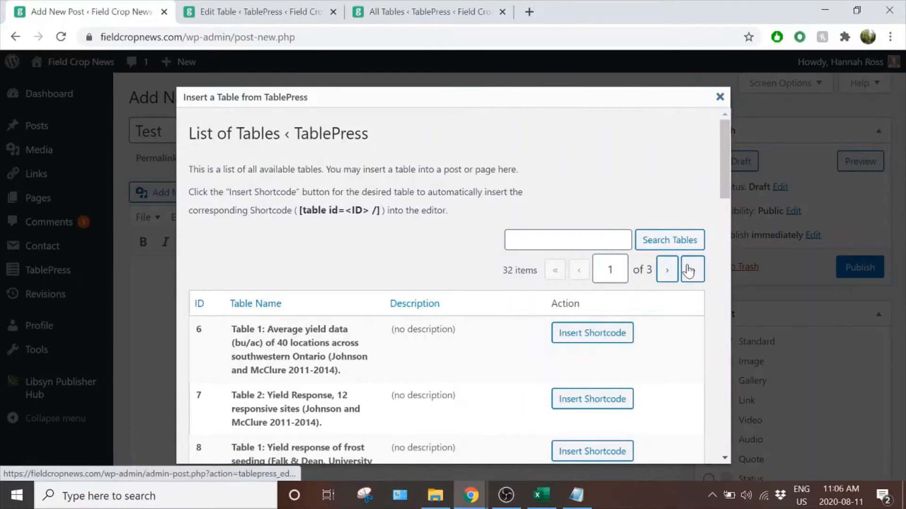
pyautogui.click(688, 271)
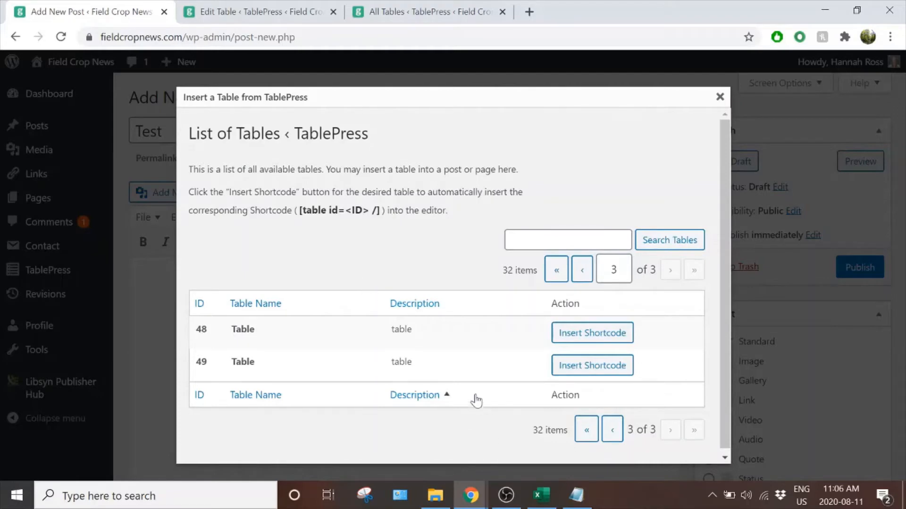
pyautogui.click(578, 367)
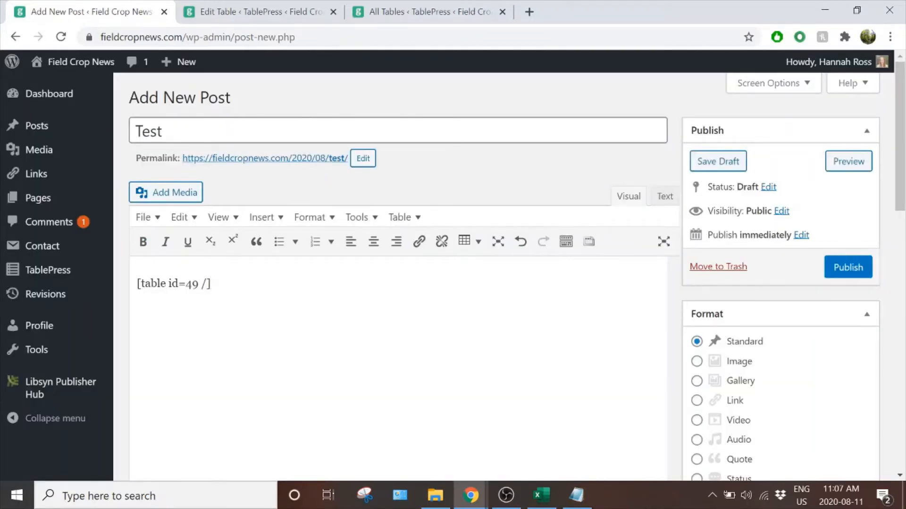
# - Preview the Test post again to check the table inserted through the editor
pyautogui.click(848, 162)
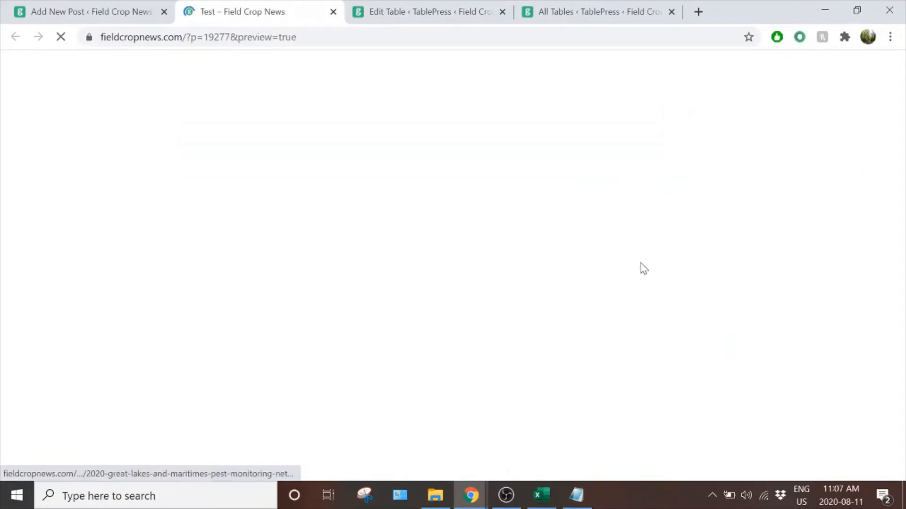
pyautogui.scroll(-7, 603, 381)
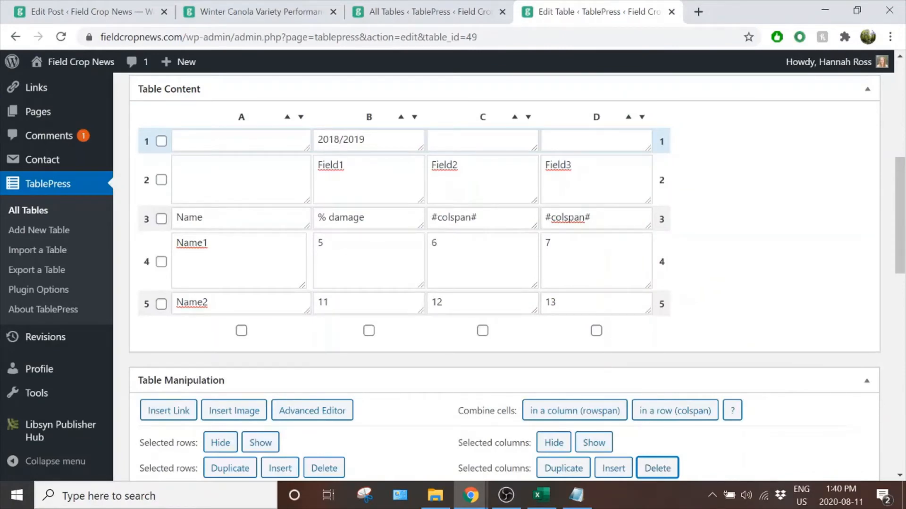
# - Add two rows and two columns to the field damage table
pyautogui.scroll(-1, 391, 408)
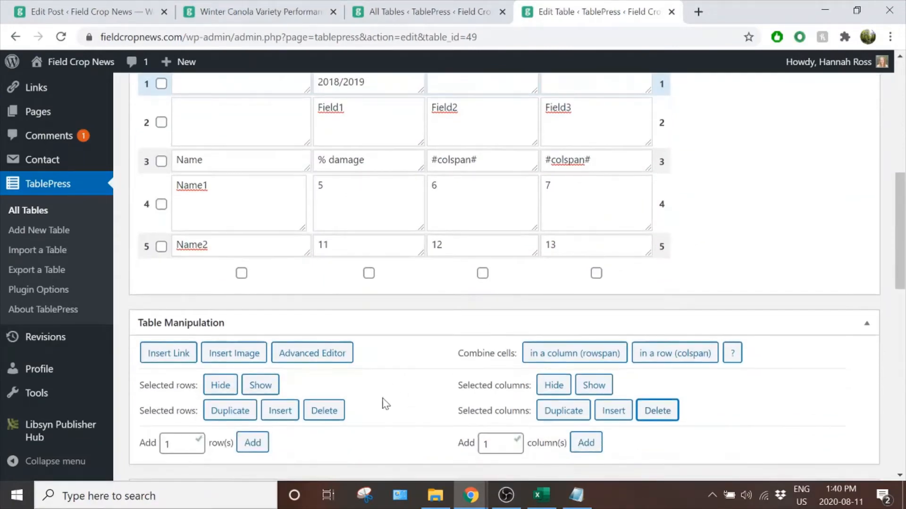
pyautogui.scroll(-1, 284, 457)
pyautogui.click(245, 430)
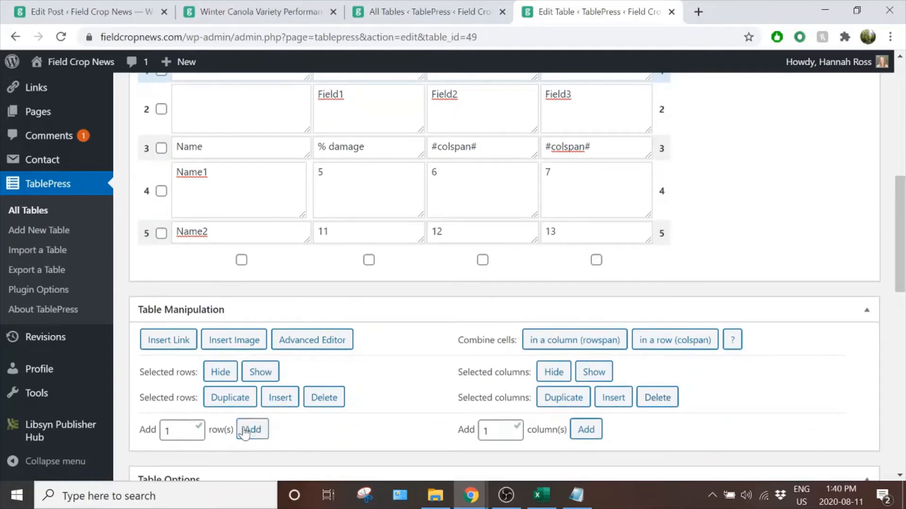
pyautogui.click(245, 430)
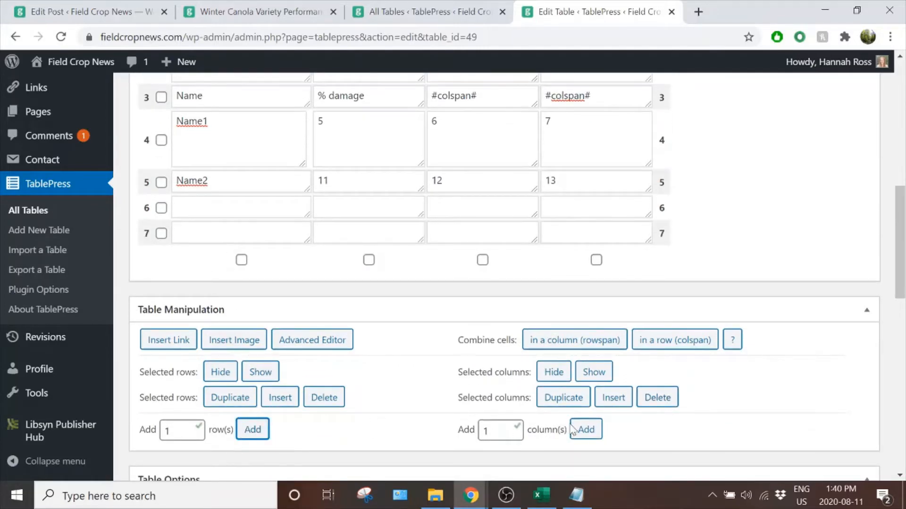
pyautogui.click(585, 430)
pyautogui.click(585, 430)
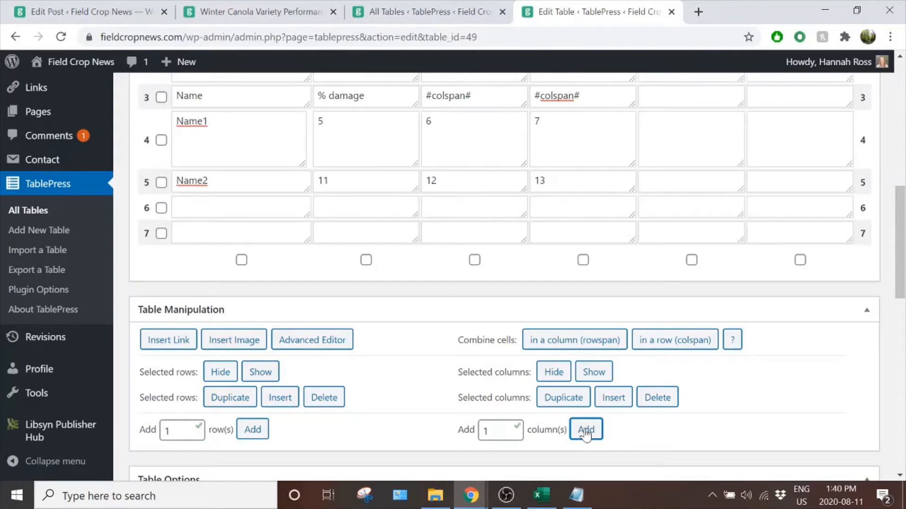
# - Select the empty rows 6 and 7 and hide them
pyautogui.scroll(2, 455, 340)
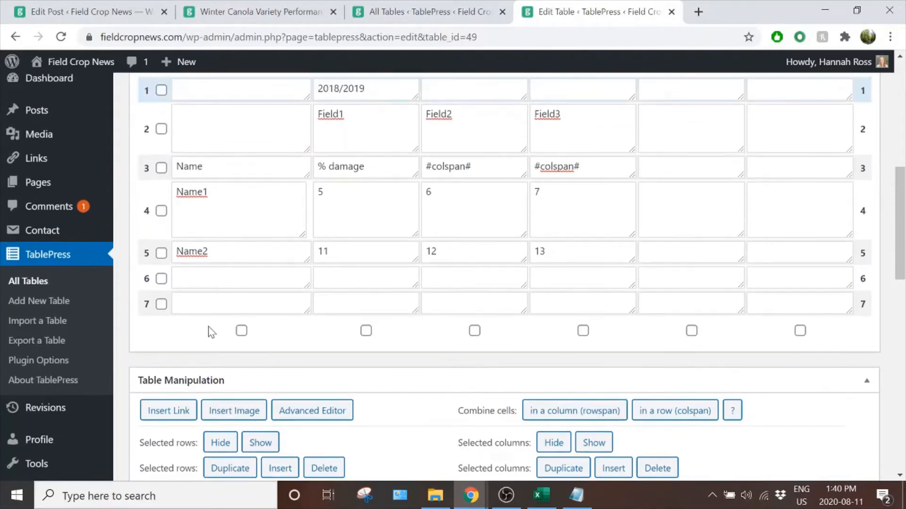
pyautogui.click(161, 304)
pyautogui.click(161, 278)
pyautogui.scroll(-2, 378, 370)
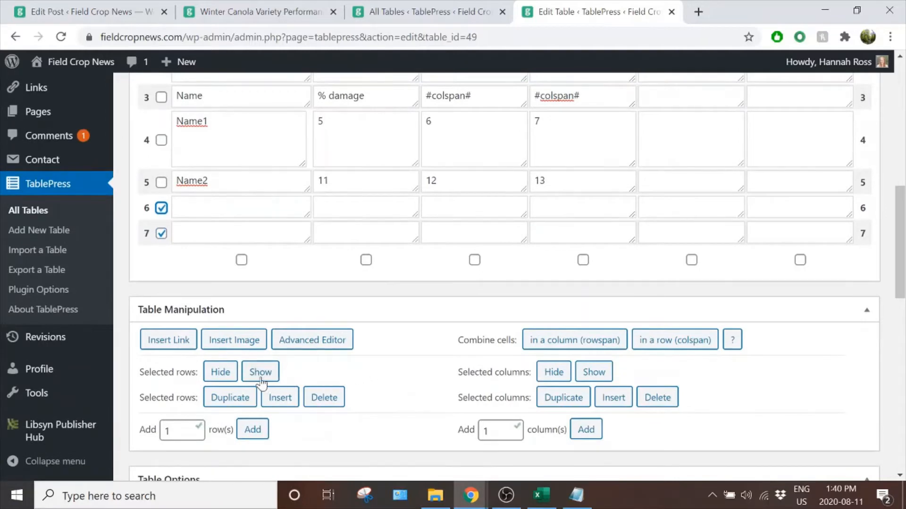
pyautogui.click(216, 378)
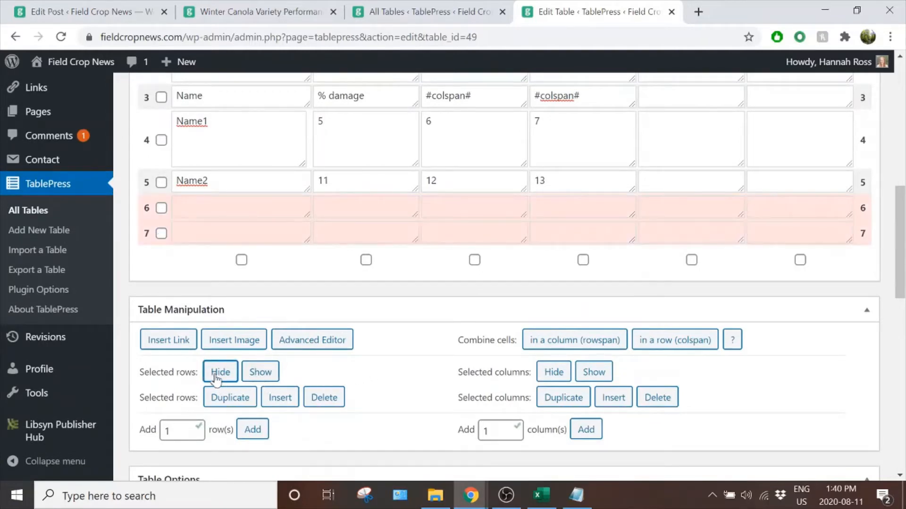
# - Select the hidden rows 6 and 7 and show them again
pyautogui.click(161, 233)
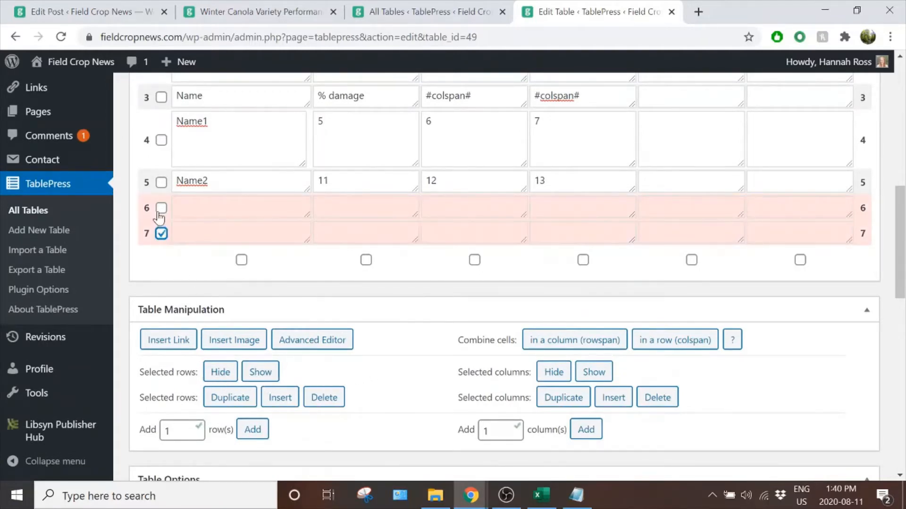
pyautogui.click(160, 208)
pyautogui.click(267, 372)
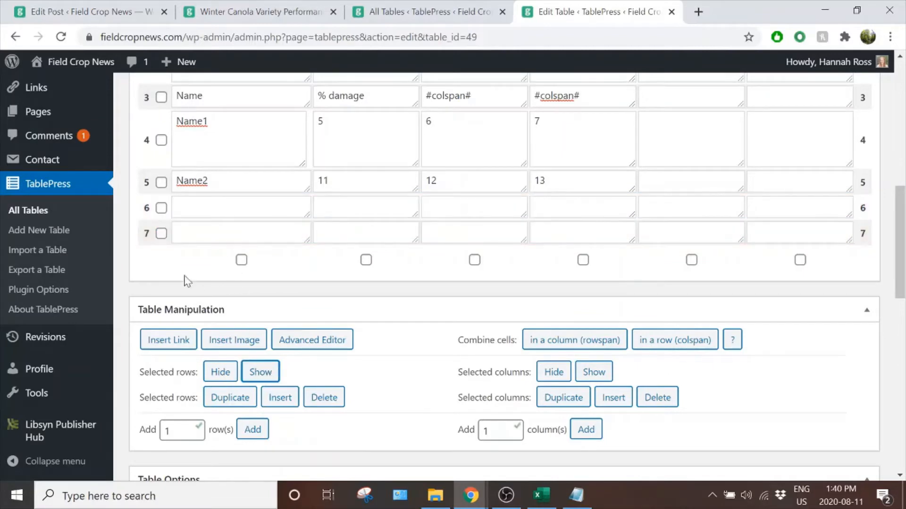
# - Delete the empty rows 6 and 7 from the field damage table
pyautogui.click(161, 233)
pyautogui.click(161, 208)
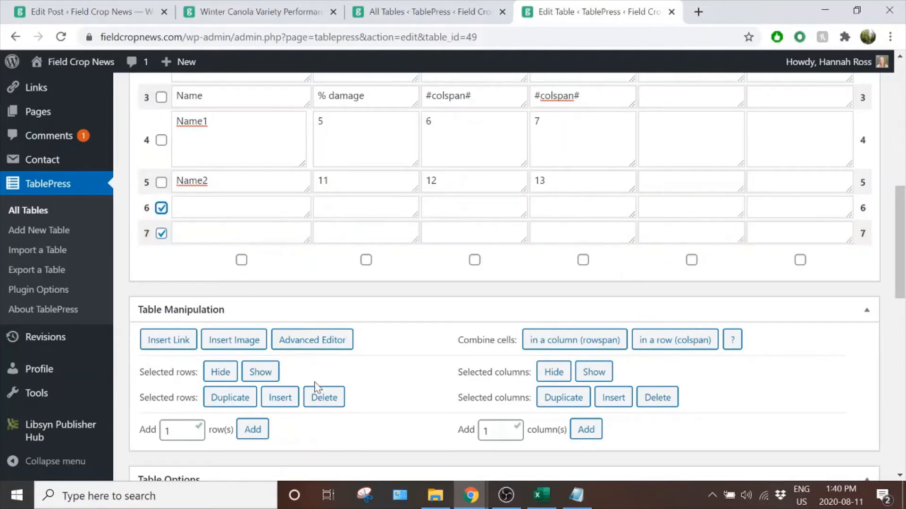
pyautogui.click(324, 397)
pyautogui.click(520, 117)
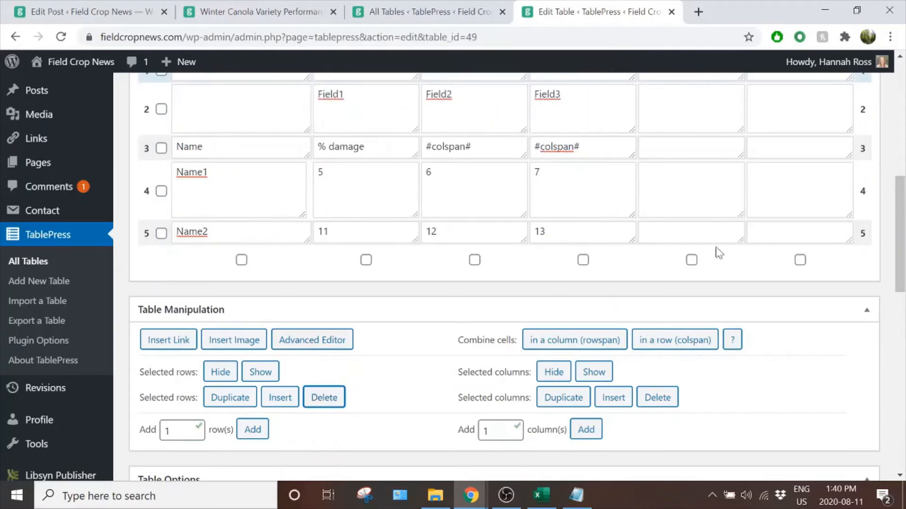
# - Delete the two empty columns after column D from the table
pyautogui.click(692, 259)
pyautogui.click(800, 260)
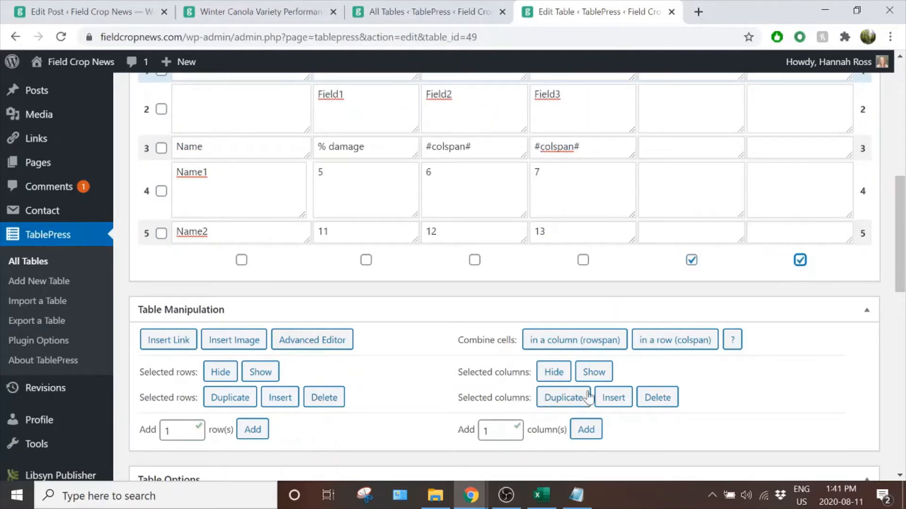
pyautogui.click(656, 398)
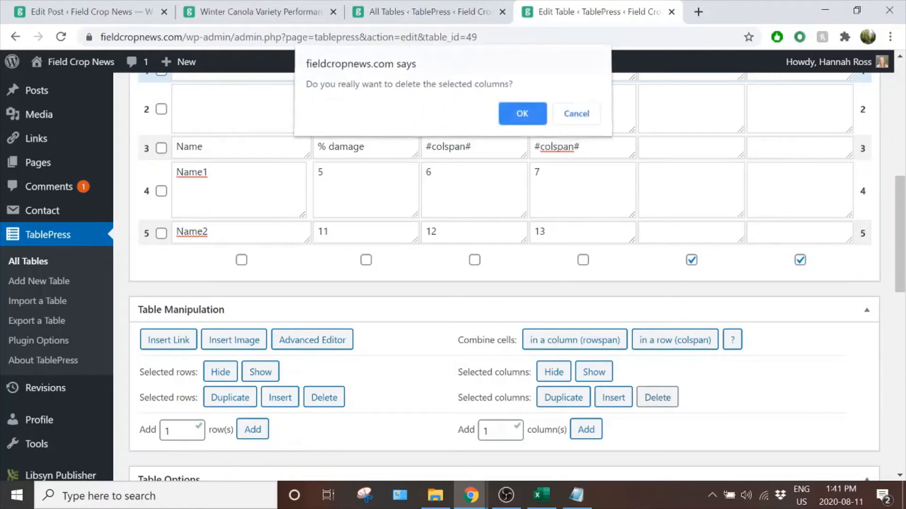
pyautogui.click(519, 118)
pyautogui.scroll(5, 452, 349)
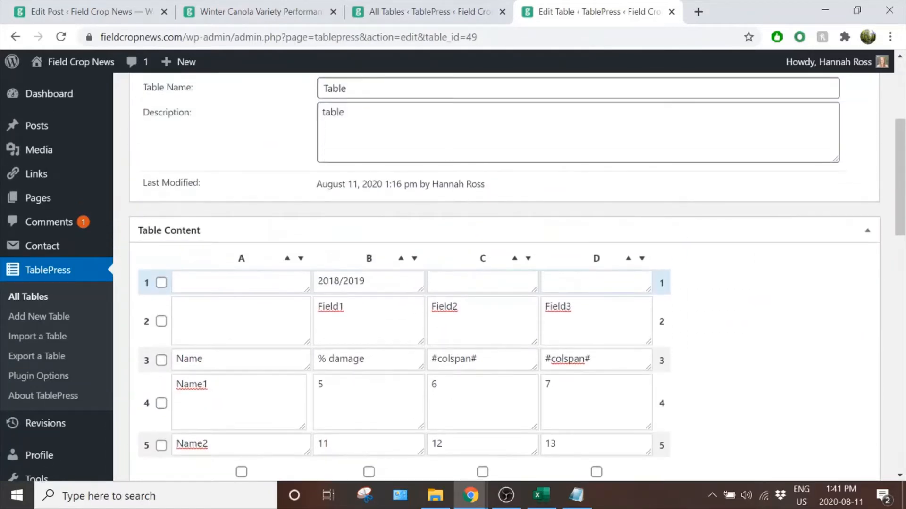
# - Insert the yellow canola flower photo IMG_5700-scaled-e1597167255350.jpg from the media library into the Name1 cell A4
pyautogui.scroll(-3, 784, 285)
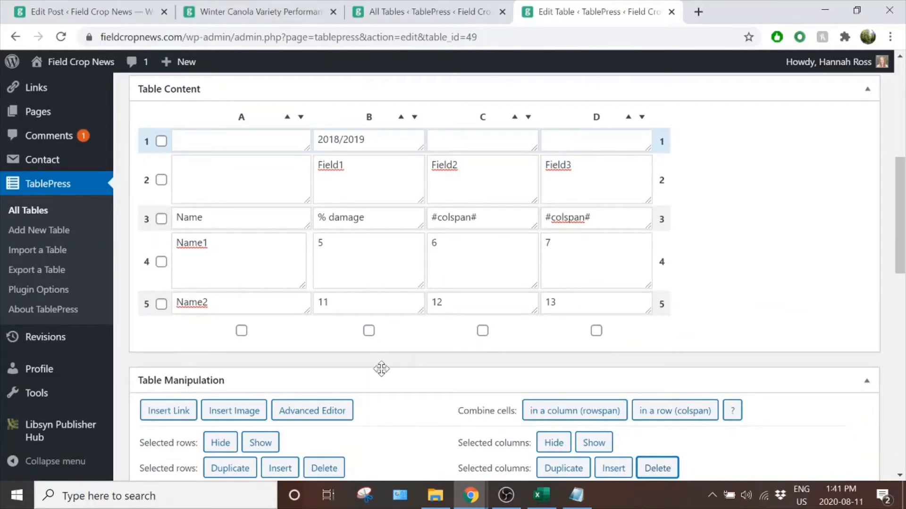
pyautogui.click(231, 252)
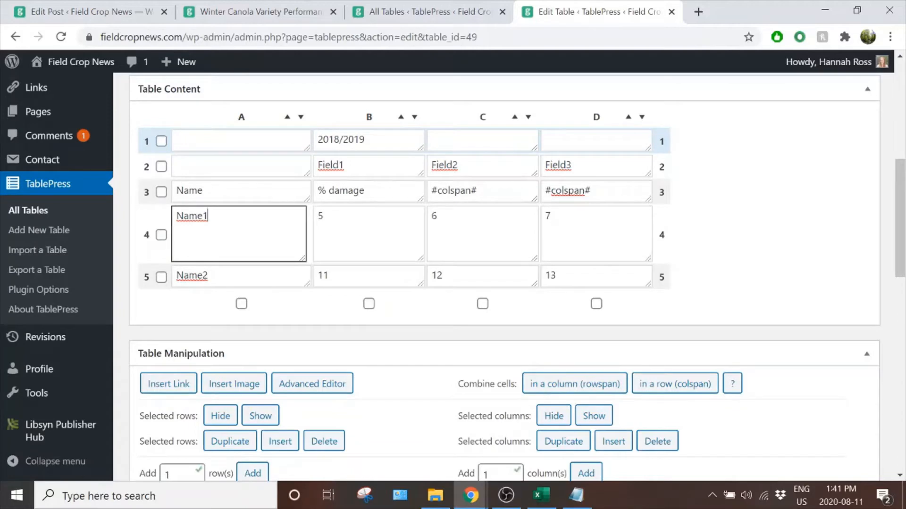
pyautogui.click(231, 388)
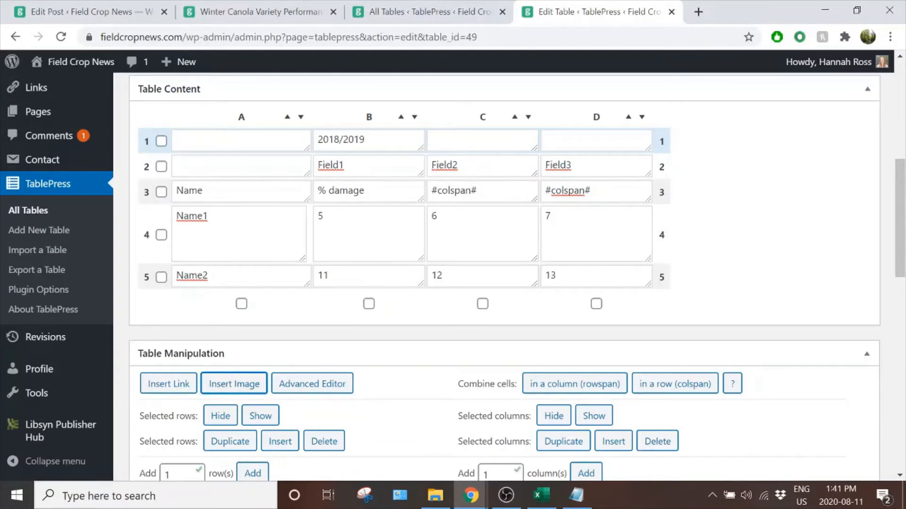
pyautogui.click(239, 226)
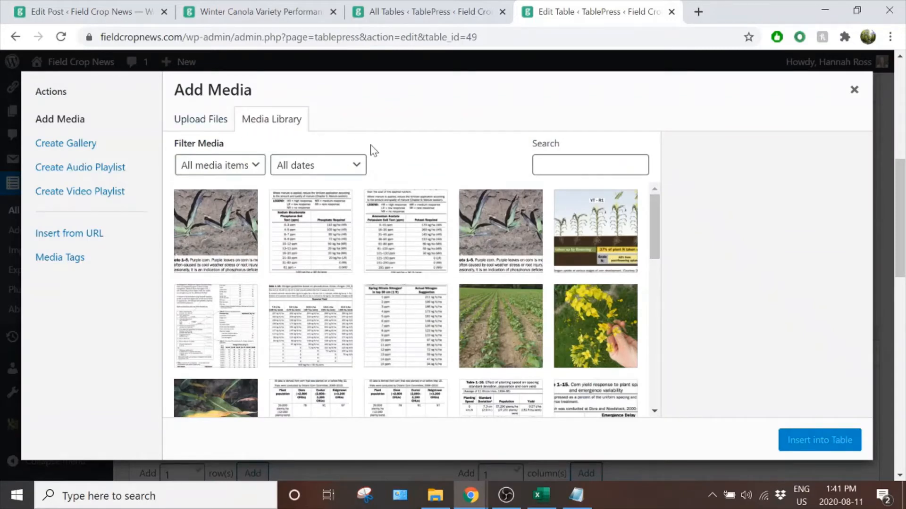
pyautogui.click(209, 126)
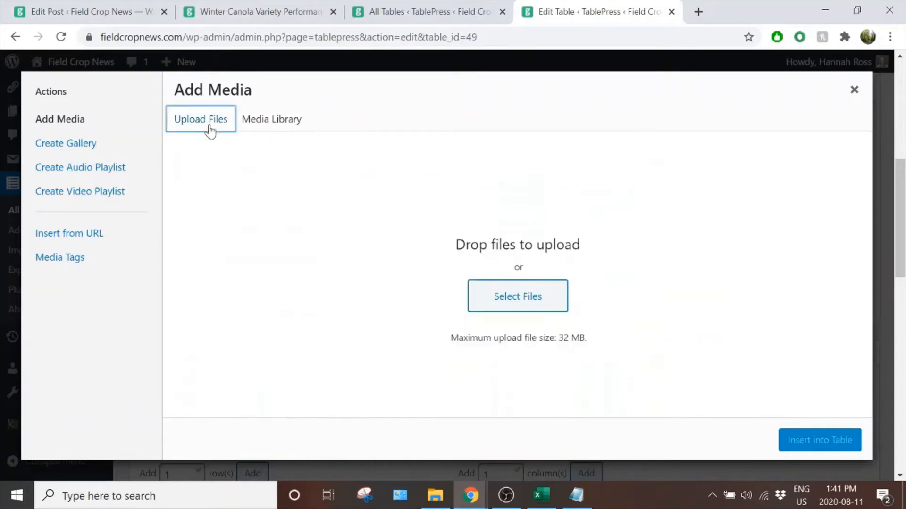
pyautogui.click(255, 122)
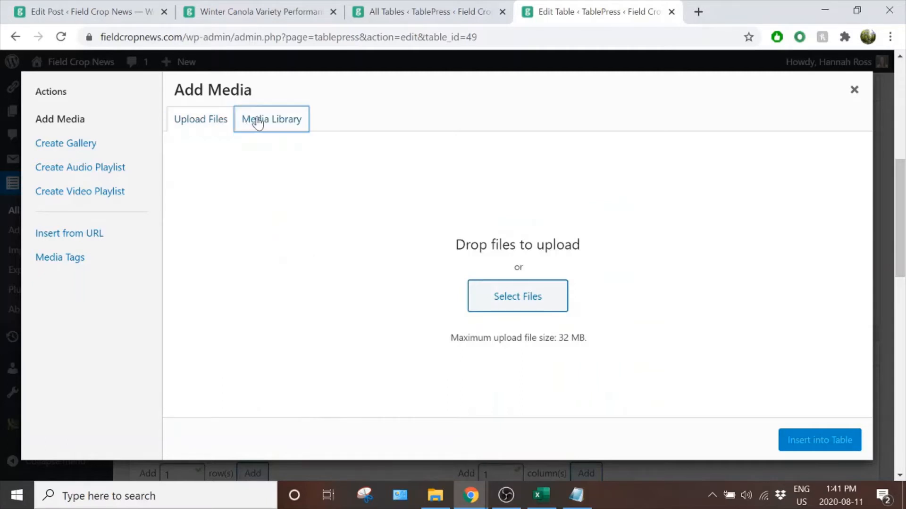
pyautogui.click(582, 338)
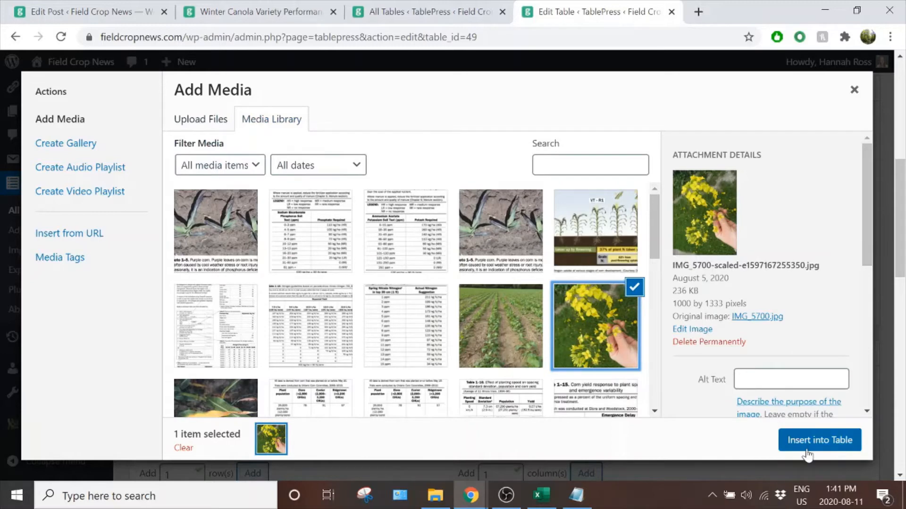
pyautogui.click(820, 441)
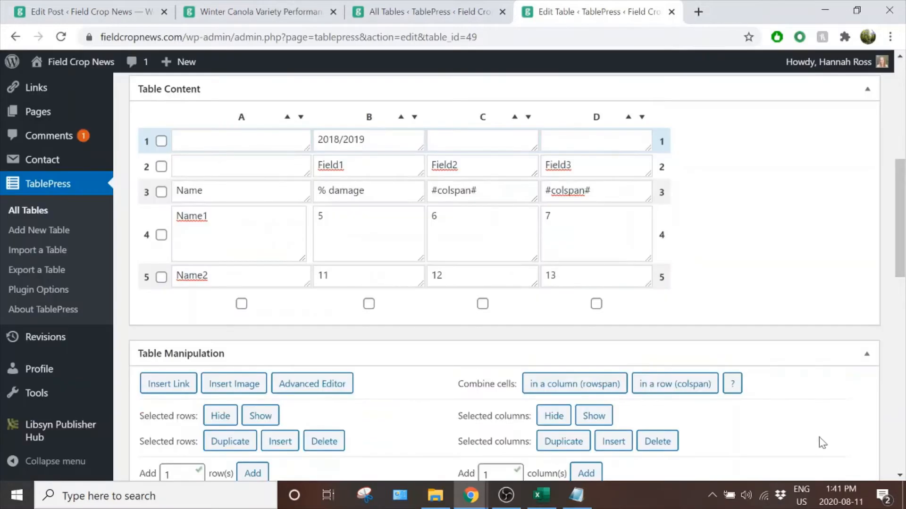
# - Preview the table to check the image inserted in the Name1 cell, and close the preview
pyautogui.scroll(5, 239, 233)
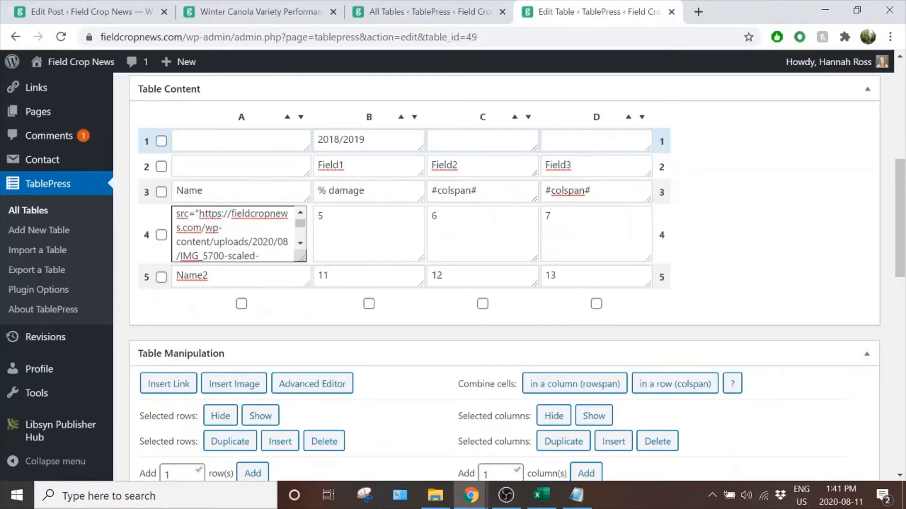
pyautogui.scroll(6, 134, 245)
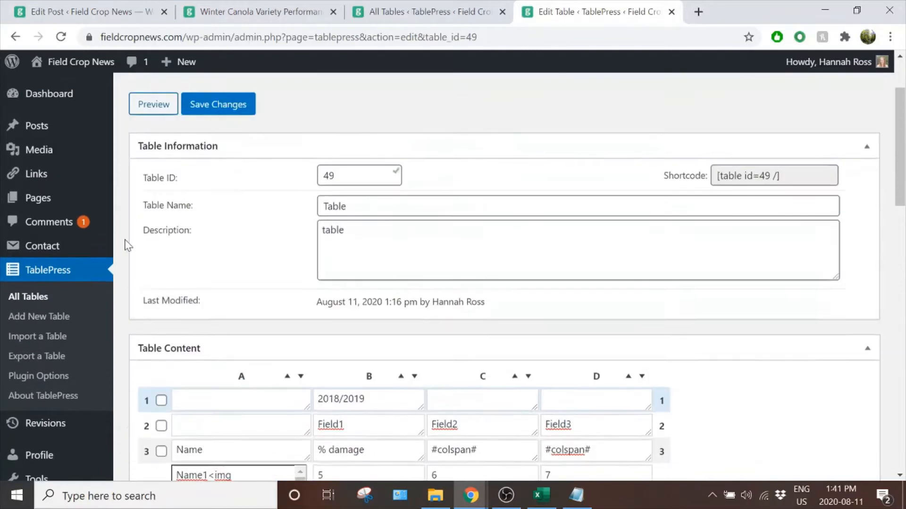
pyautogui.click(153, 193)
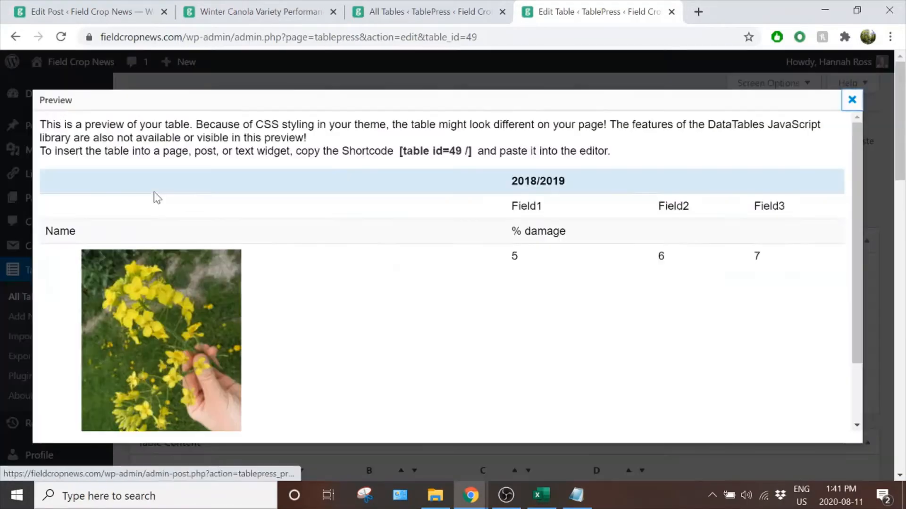
pyautogui.scroll(-3, 245, 330)
pyautogui.scroll(3, 243, 327)
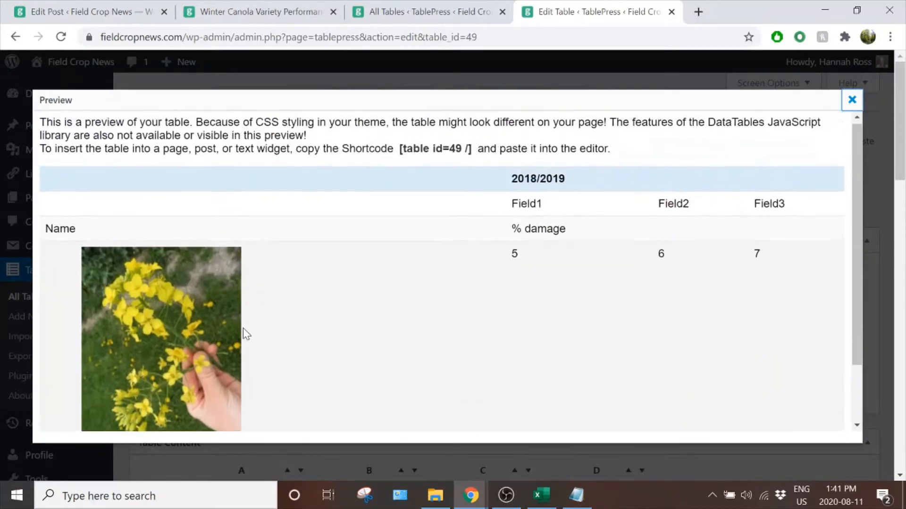
pyautogui.click(857, 100)
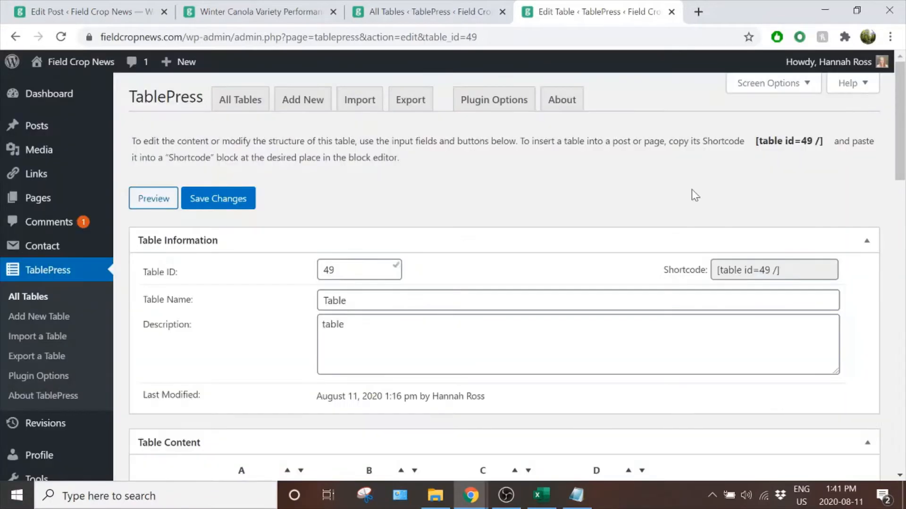
pyautogui.scroll(-5, 271, 264)
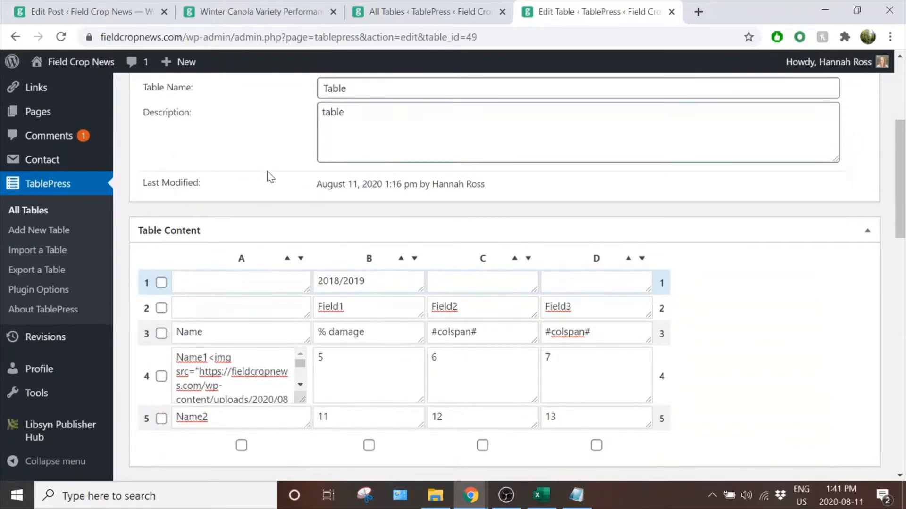
pyautogui.moveTo(346, 308); pyautogui.dragTo(316, 308)
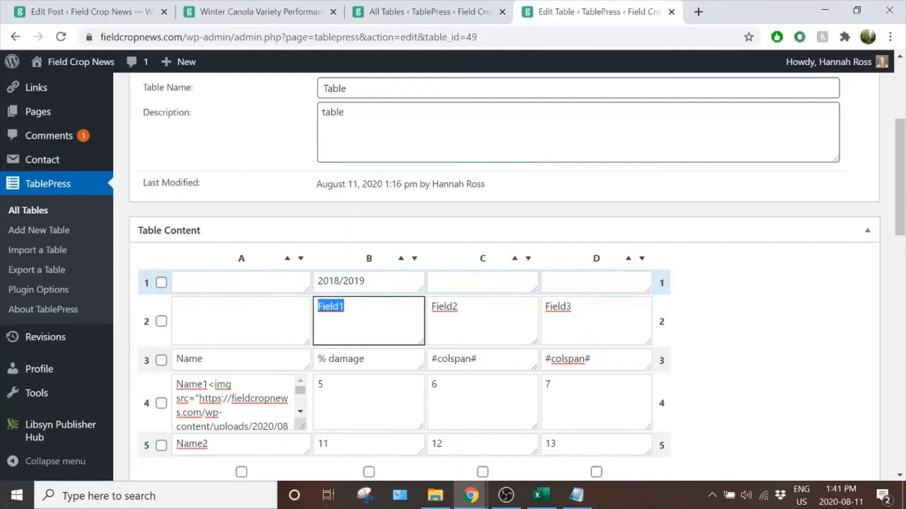
pyautogui.scroll(-1, 336, 253)
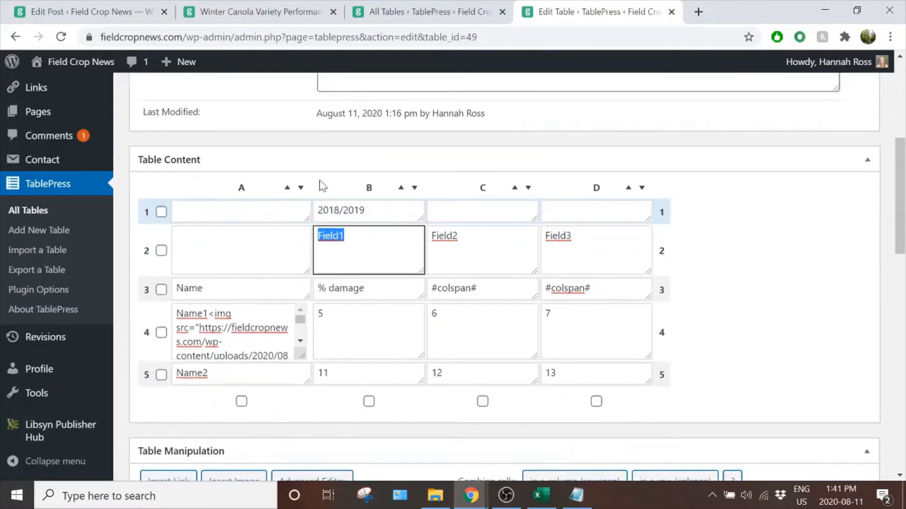
pyautogui.scroll(-3, 317, 195)
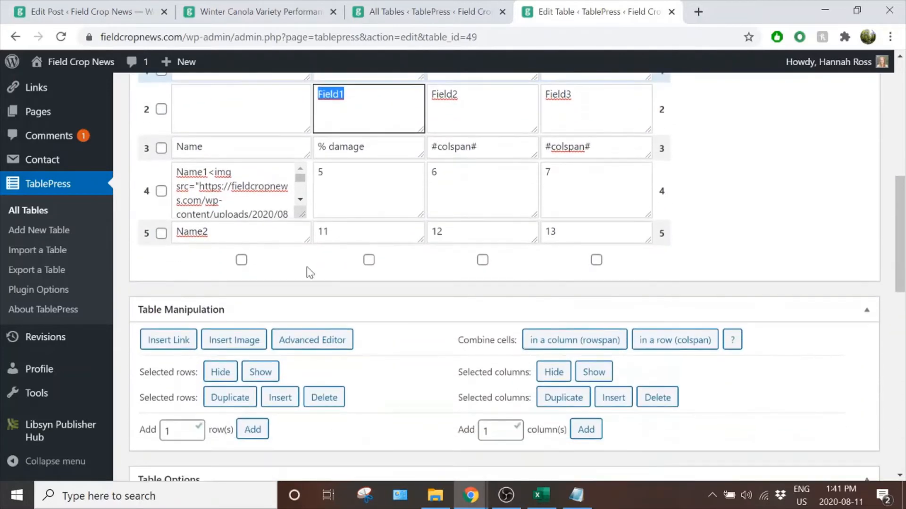
pyautogui.click(178, 345)
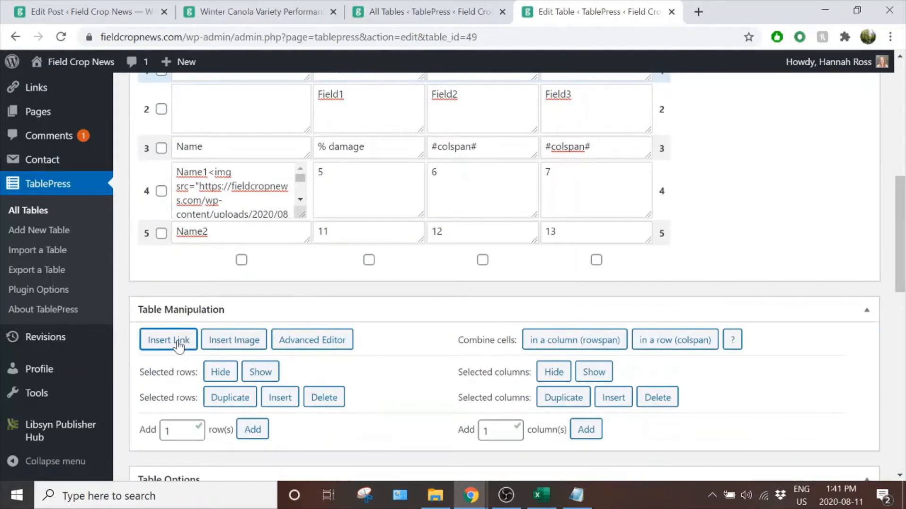
pyautogui.scroll(3, 283, 317)
pyautogui.click(351, 246)
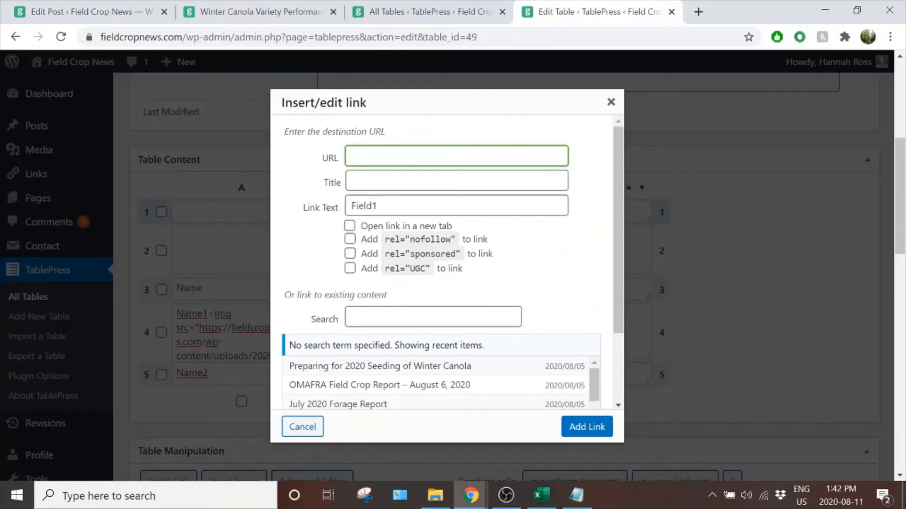
pyautogui.write('www.fieldcropnew')
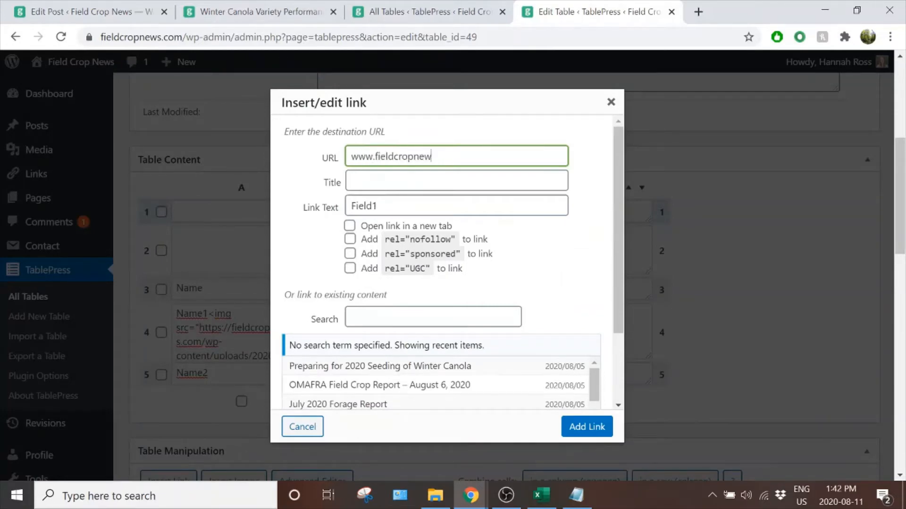
pyautogui.write('s.com')
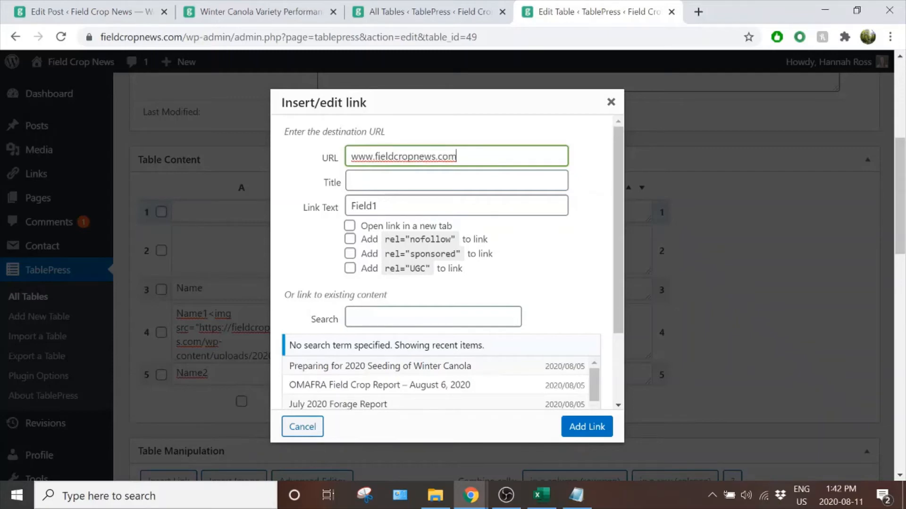
pyautogui.press('Tab')
pyautogui.press('Tab')
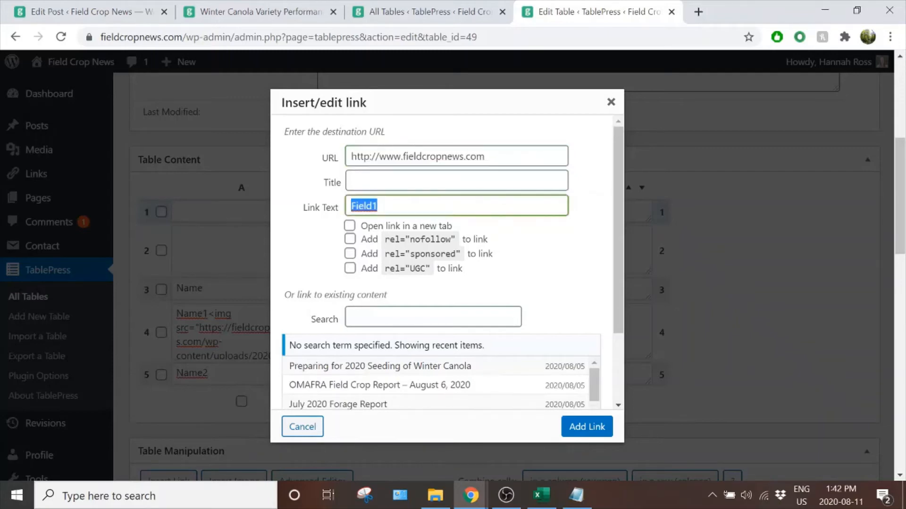
pyautogui.press('Right')
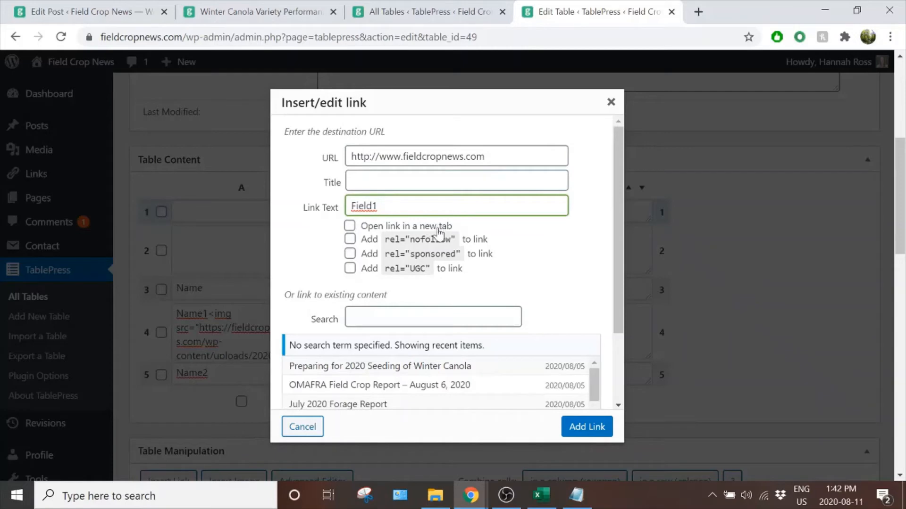
pyautogui.click(349, 226)
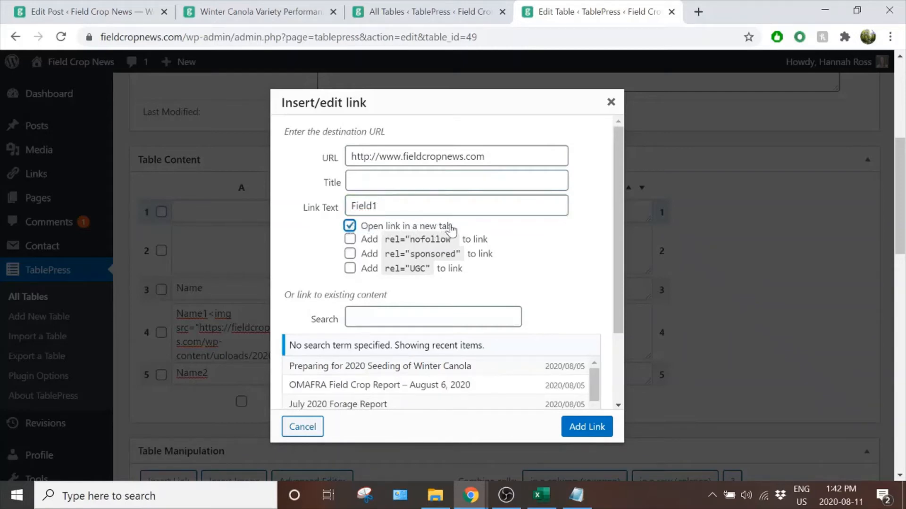
pyautogui.click(589, 427)
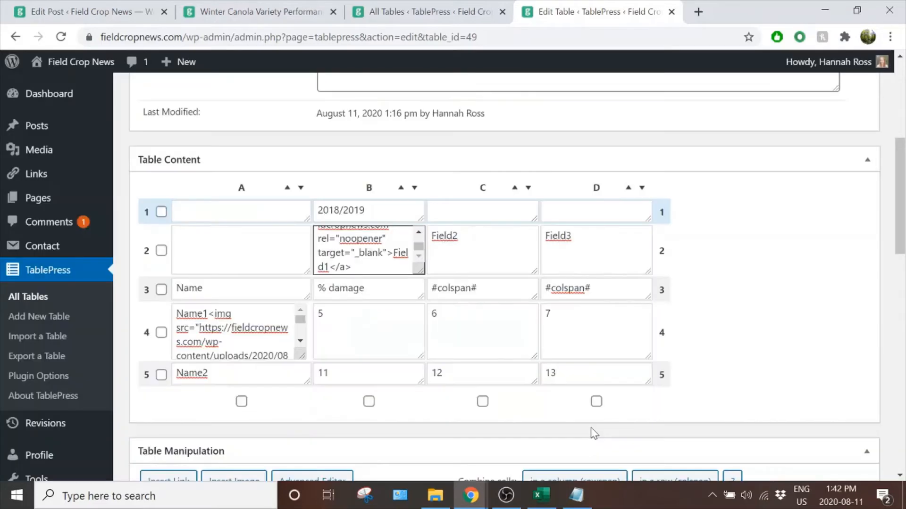
# - Preview the table, test the Field1 link, and return to the table preview
pyautogui.scroll(1, 368, 251)
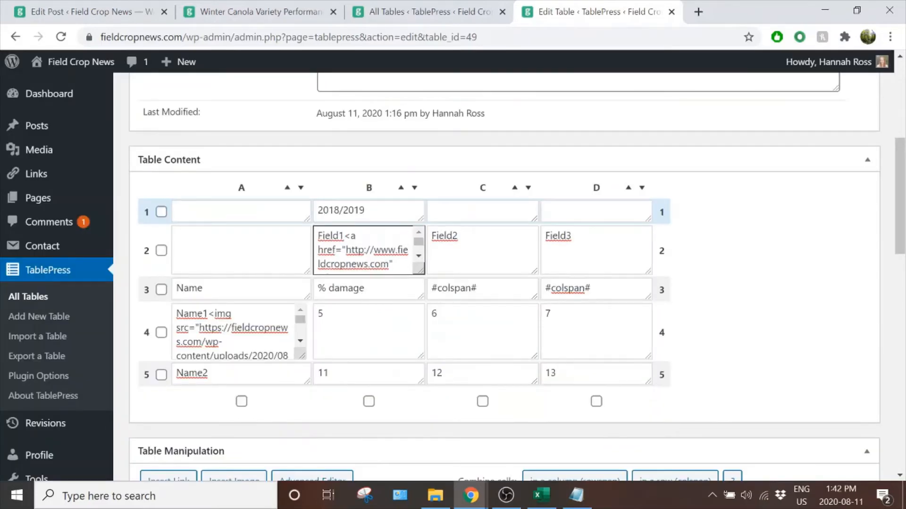
pyautogui.scroll(6, 125, 258)
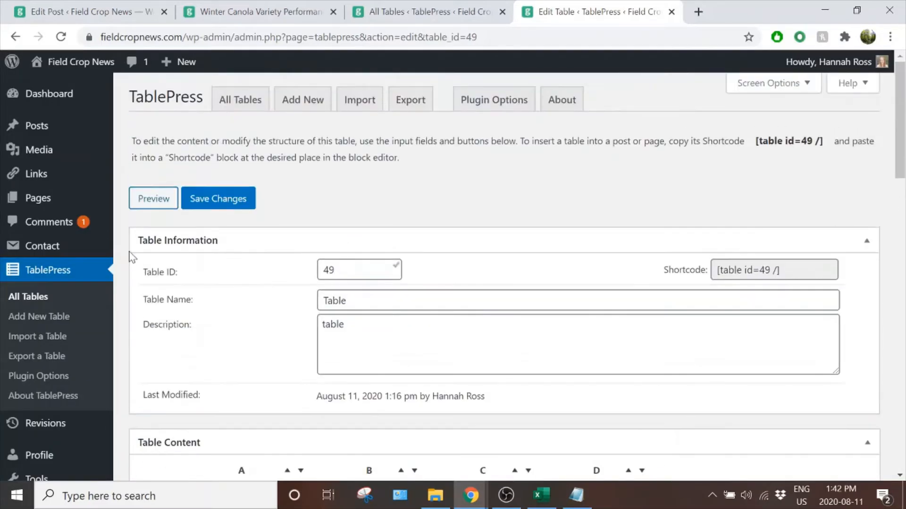
pyautogui.click(159, 202)
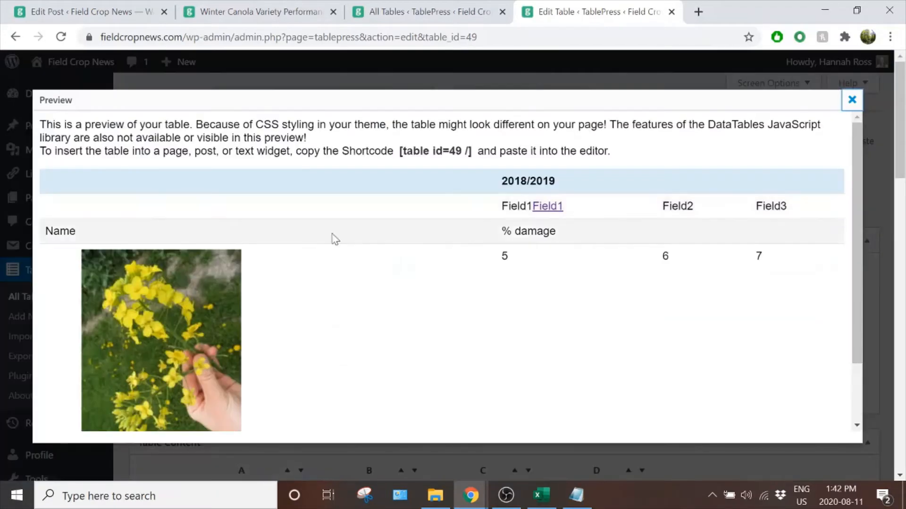
pyautogui.click(555, 210)
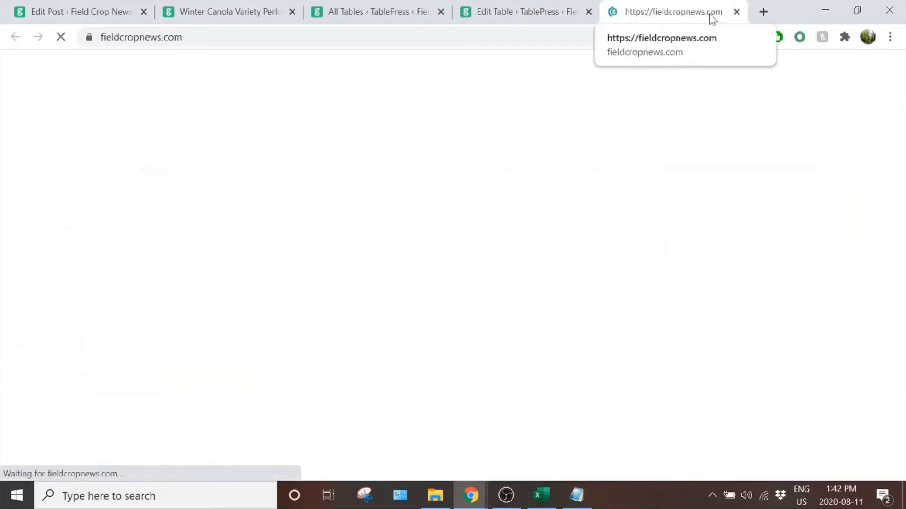
pyautogui.click(518, 16)
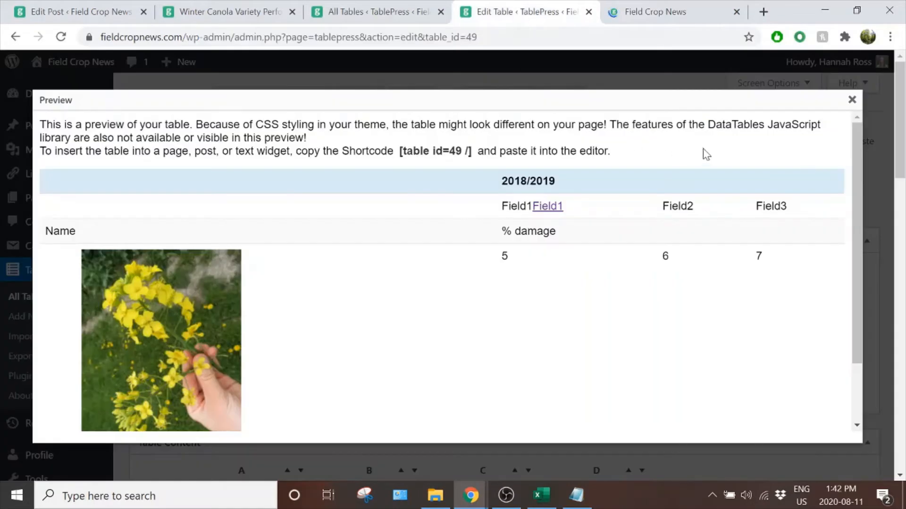
# - Close the table preview and open the Name cell A3 in the Advanced Editor
pyautogui.click(852, 100)
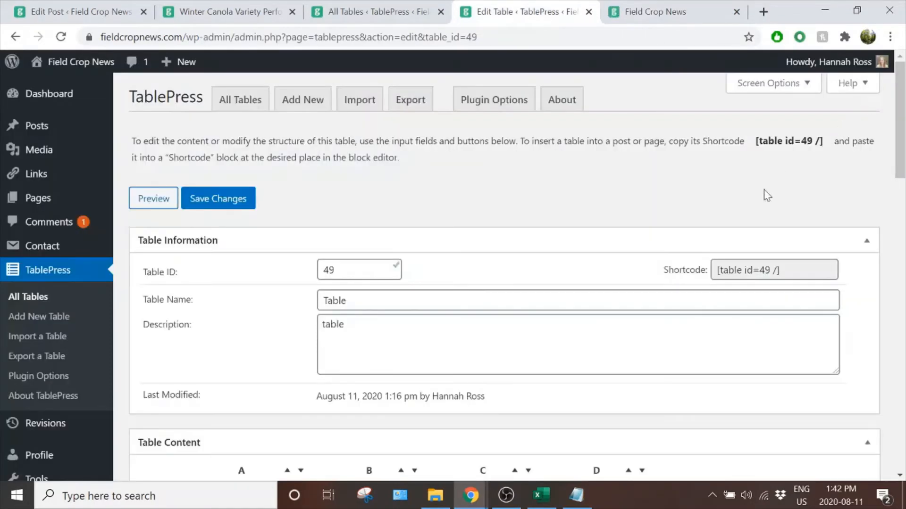
pyautogui.scroll(-3, 224, 289)
pyautogui.scroll(-3, 198, 271)
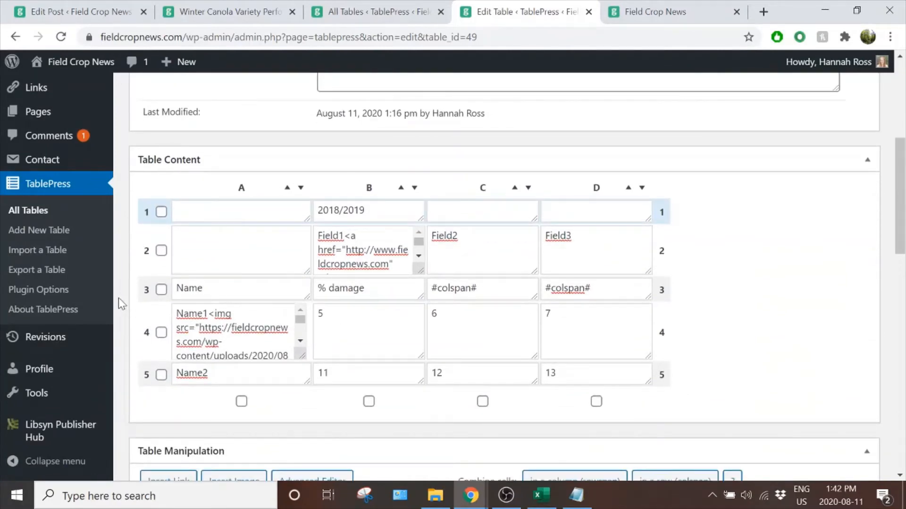
pyautogui.scroll(-3, 118, 298)
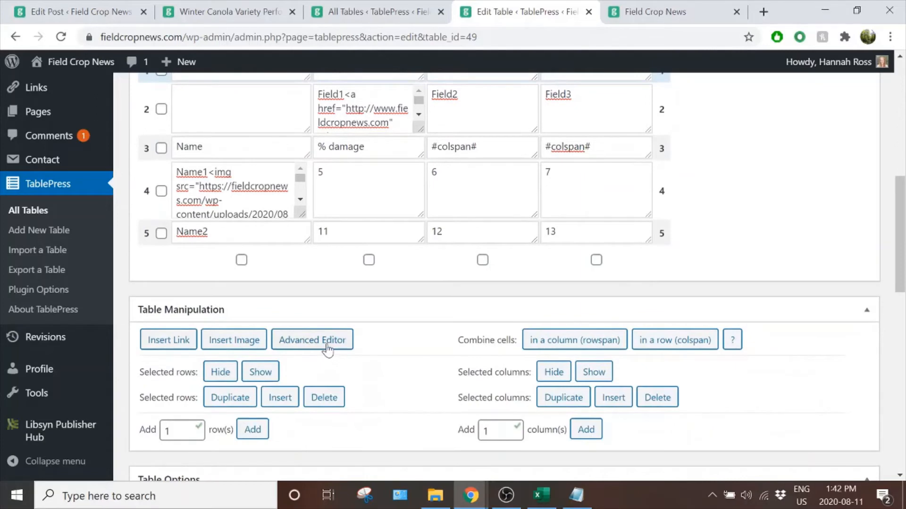
pyautogui.click(298, 345)
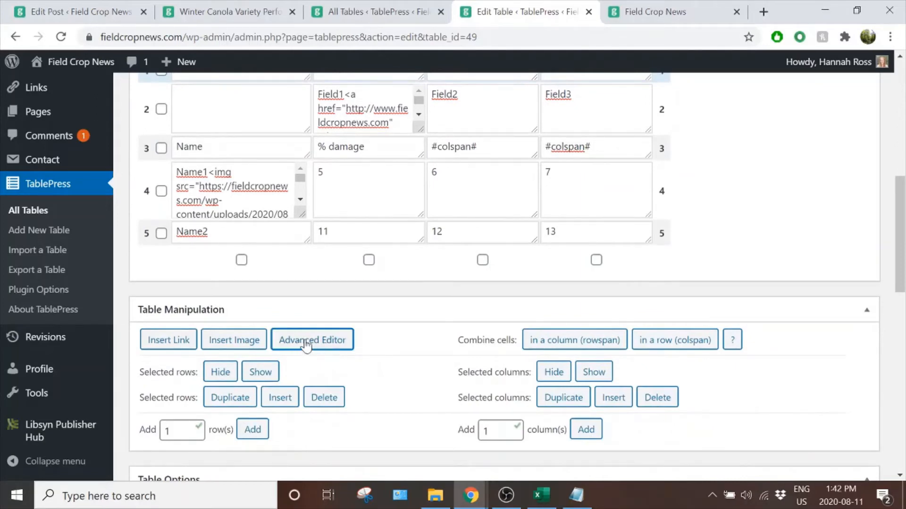
pyautogui.scroll(3, 390, 338)
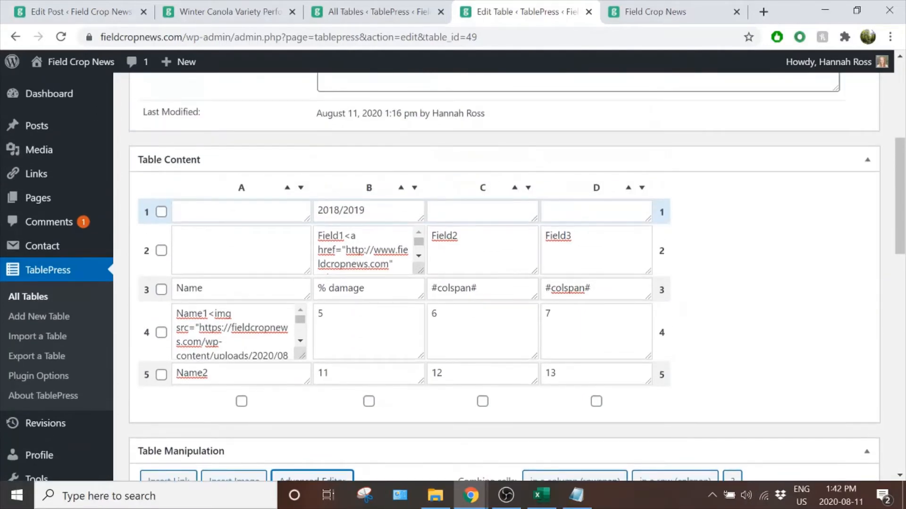
pyautogui.click(296, 295)
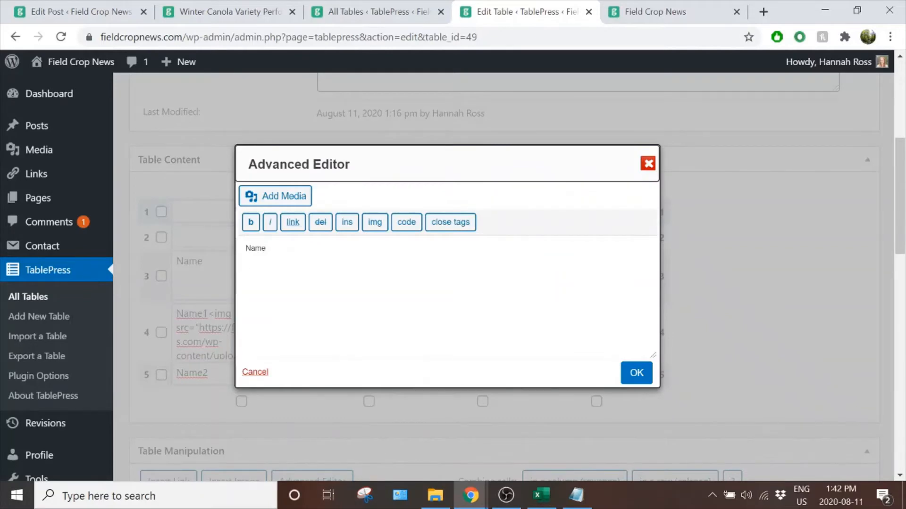
# - Replace the content of cell A3 with the bold text <strong>Name</strong> and apply the edit
pyautogui.hotkey('ctrl', 'a')
pyautogui.press('BackSpace')
pyautogui.click(249, 223)
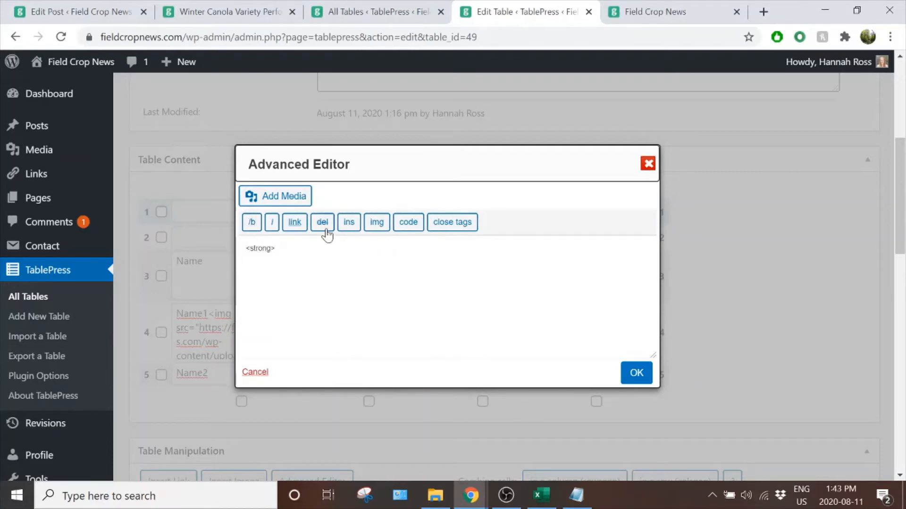
pyautogui.write('Name')
pyautogui.click(258, 229)
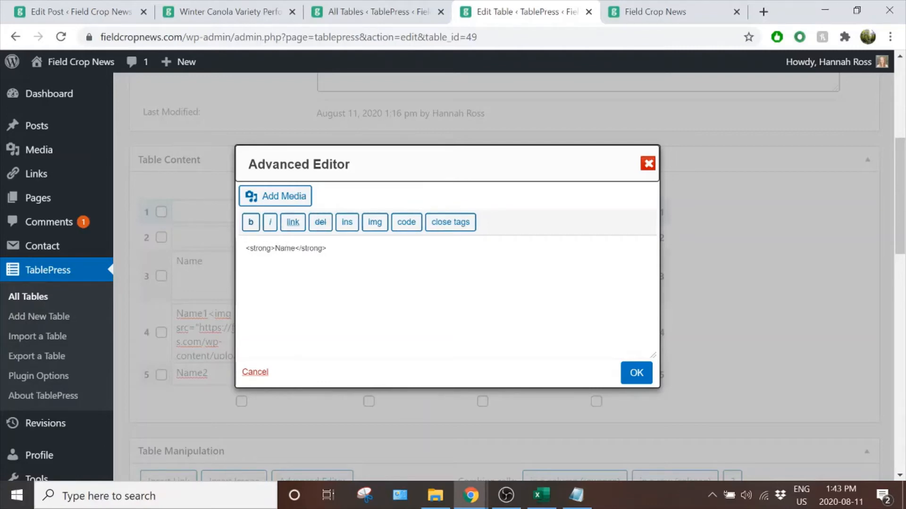
pyautogui.hotkey('shift', 'Right')
pyautogui.hotkey('shift', 'Right')
pyautogui.hotkey('shift', 'Right')
pyautogui.hotkey('shift', 'Right')
pyautogui.hotkey('shift', 'Right')
pyautogui.hotkey('shift', 'Right')
pyautogui.hotkey('shift', 'Right')
pyautogui.hotkey('shift', 'Right')
pyautogui.moveTo(295, 248); pyautogui.dragTo(326, 249)
pyautogui.click(328, 249)
pyautogui.click(634, 377)
# - Preview the table to check the bold formatting of the Name cell, and close the preview
pyautogui.scroll(6, 136, 278)
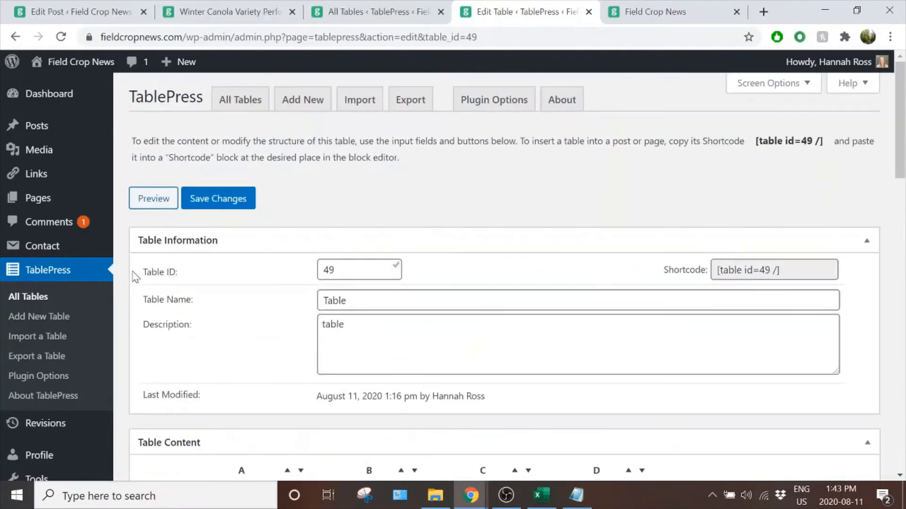
pyautogui.click(155, 198)
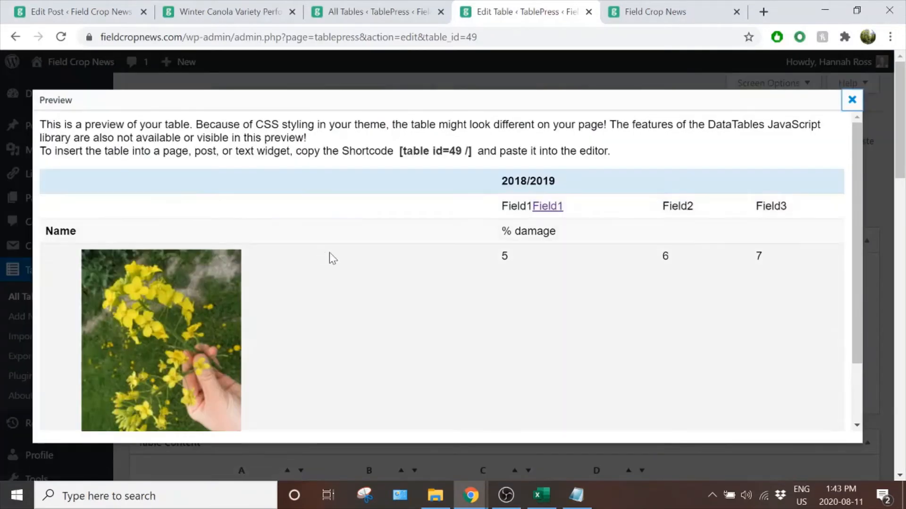
pyautogui.scroll(-2, 330, 252)
pyautogui.moveTo(46, 156); pyautogui.dragTo(83, 160)
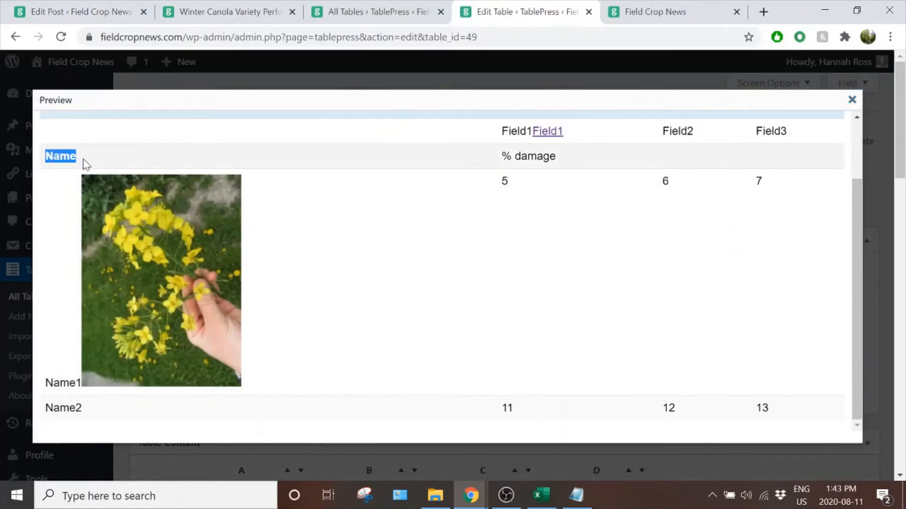
pyautogui.click(479, 228)
pyautogui.click(852, 99)
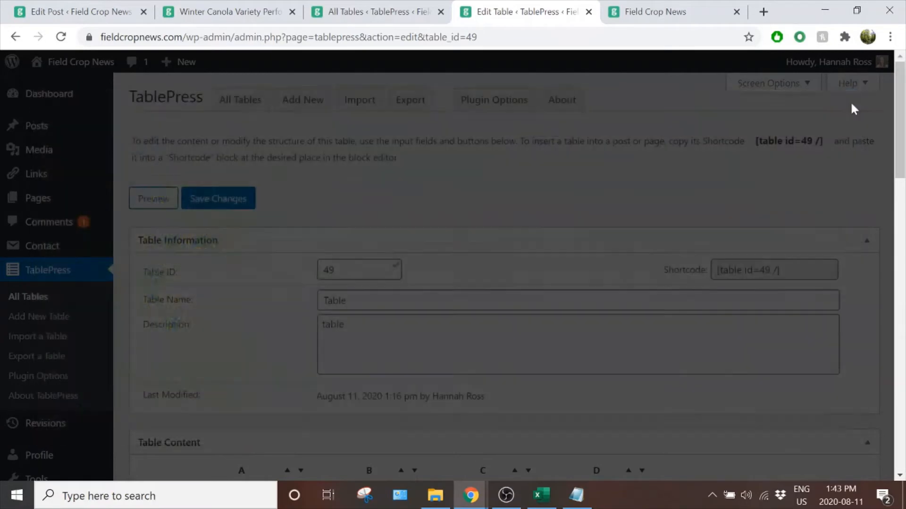
# - Add italic tags in the Advanced Editor so that cell A3 reads <strong><em>Name</strong></em>, and apply the edit
pyautogui.scroll(-4, 255, 259)
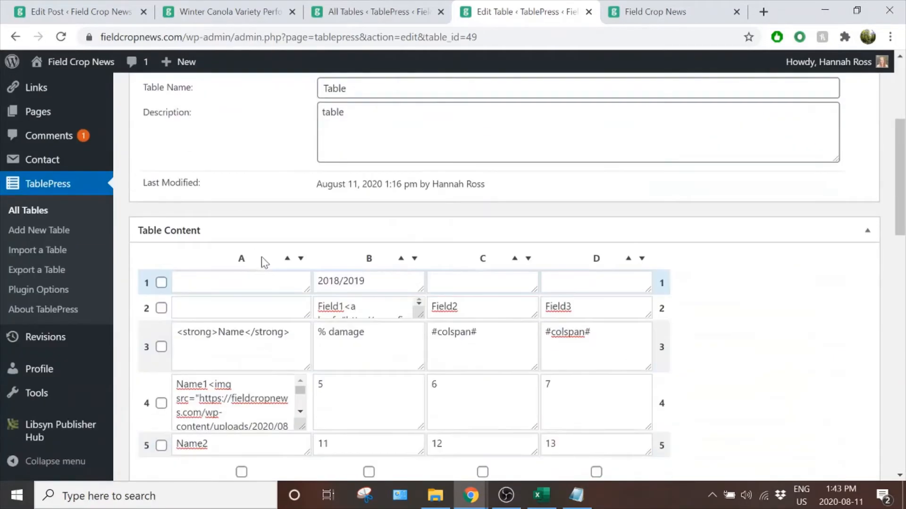
pyautogui.scroll(-3, 261, 257)
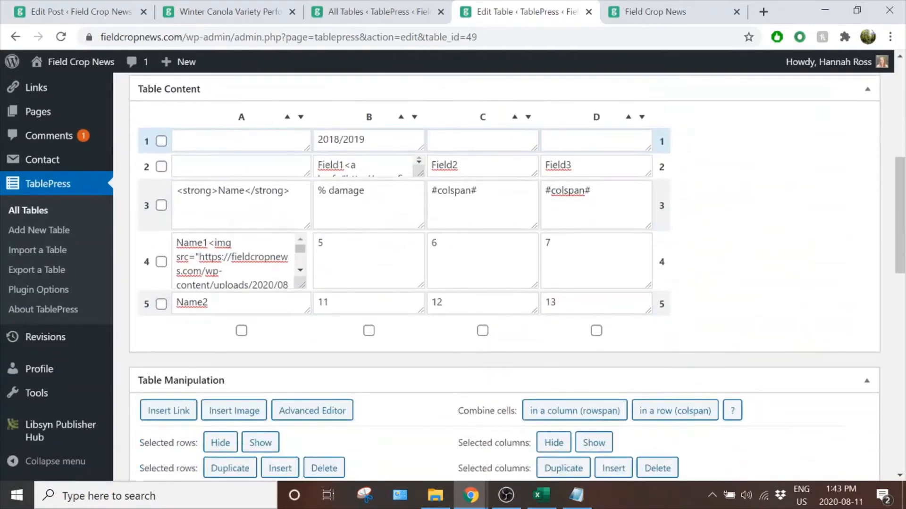
pyautogui.click(315, 414)
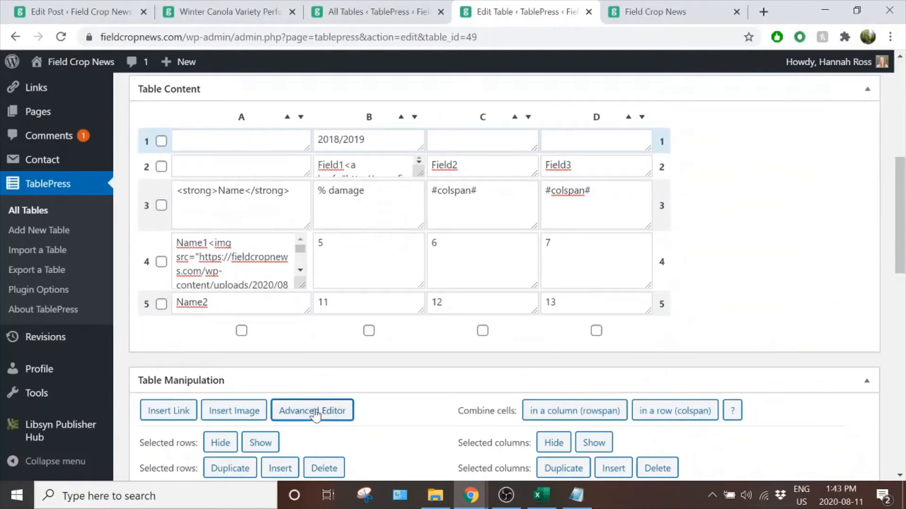
pyautogui.click(264, 222)
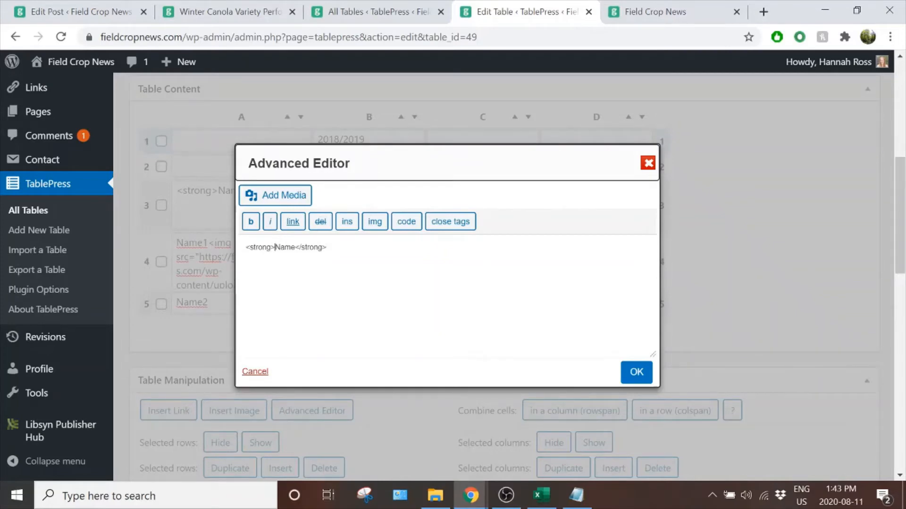
pyautogui.click(270, 222)
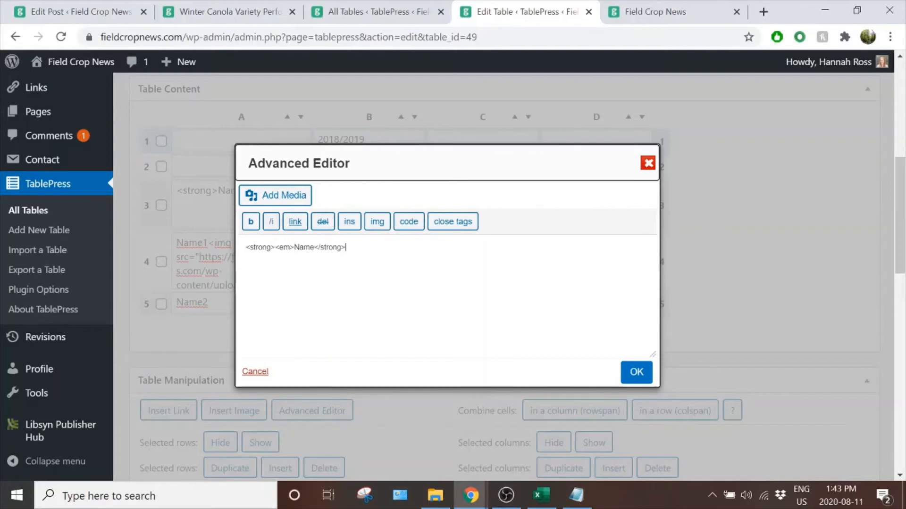
pyautogui.click(270, 221)
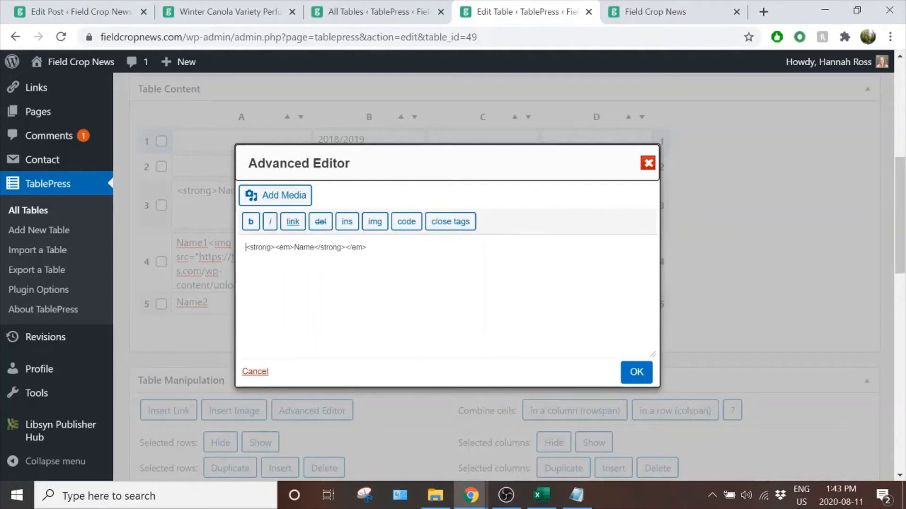
pyautogui.moveTo(245, 247); pyautogui.dragTo(367, 247)
pyautogui.click(367, 248)
pyautogui.click(636, 373)
# - Preview the table to check the bold italic formatting of the Name cell, and close the preview
pyautogui.scroll(5, 189, 225)
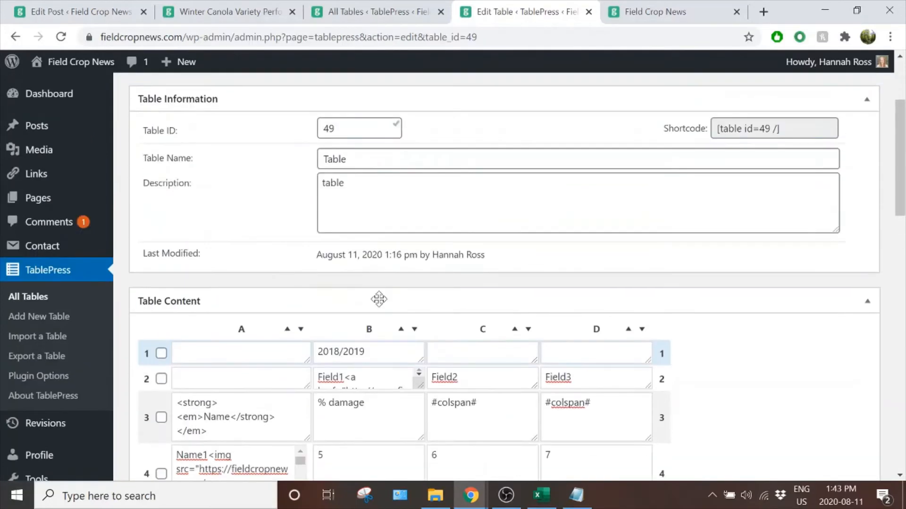
pyautogui.scroll(3, 189, 225)
pyautogui.click(145, 195)
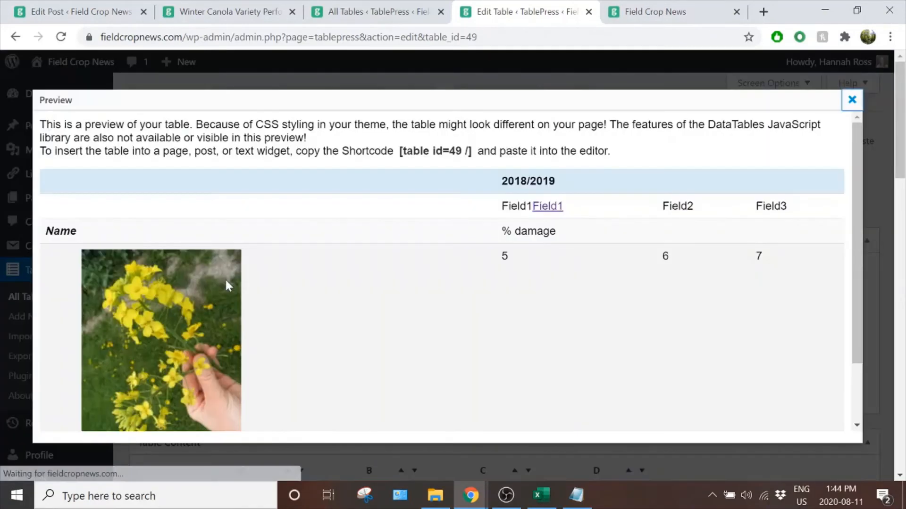
pyautogui.moveTo(44, 236); pyautogui.dragTo(76, 232)
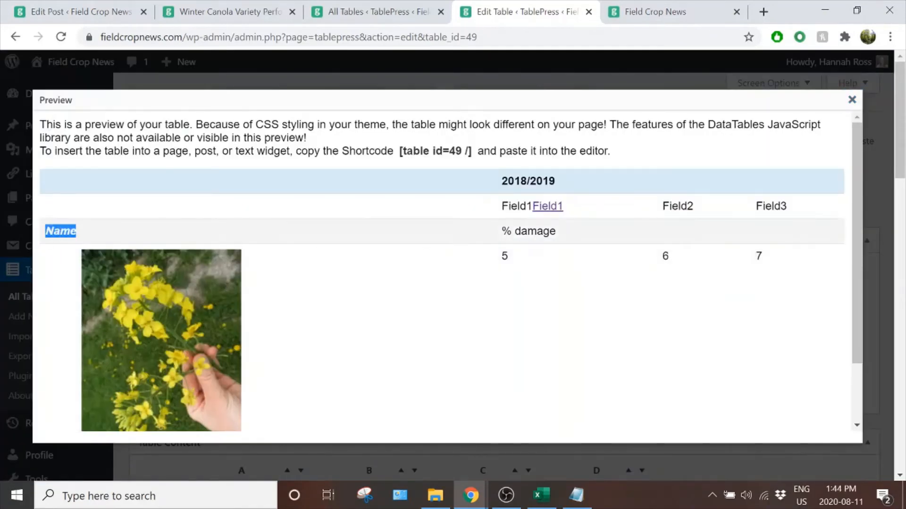
pyautogui.click(852, 99)
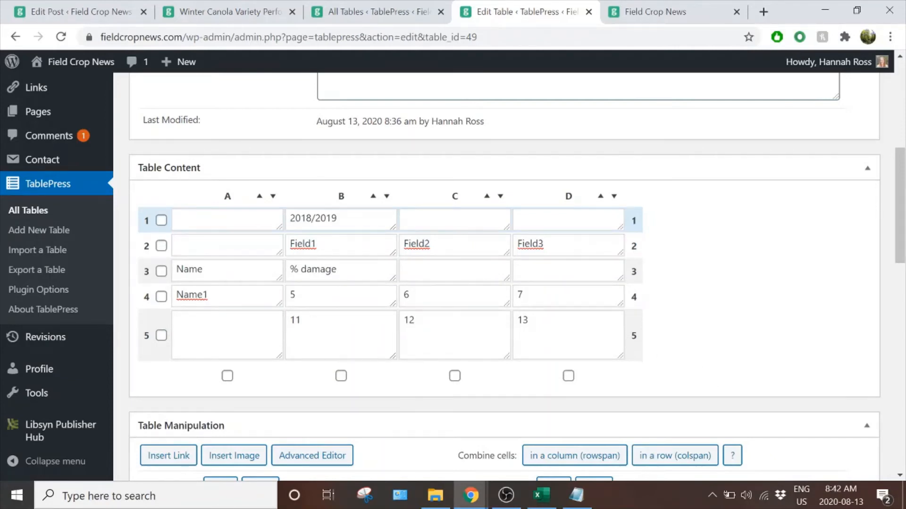
pyautogui.click(341, 271)
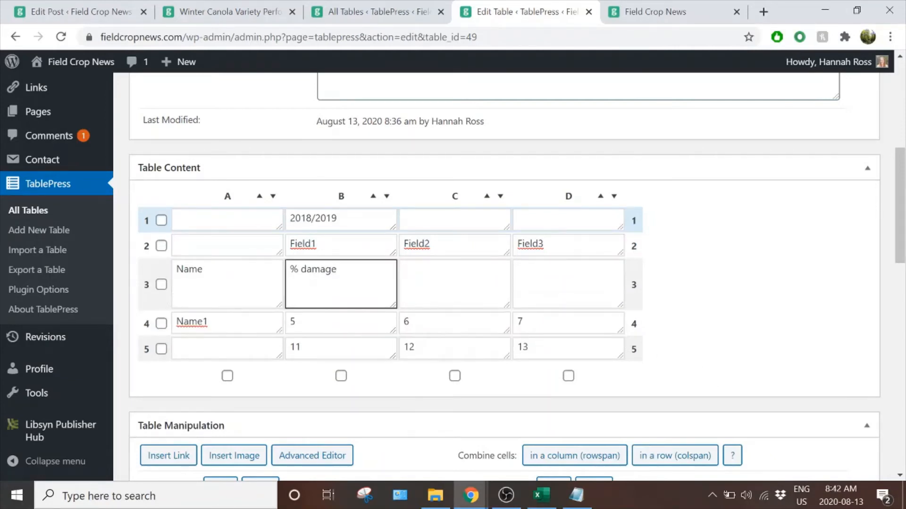
pyautogui.hotkey('ctrl', 'a')
pyautogui.press('Tab')
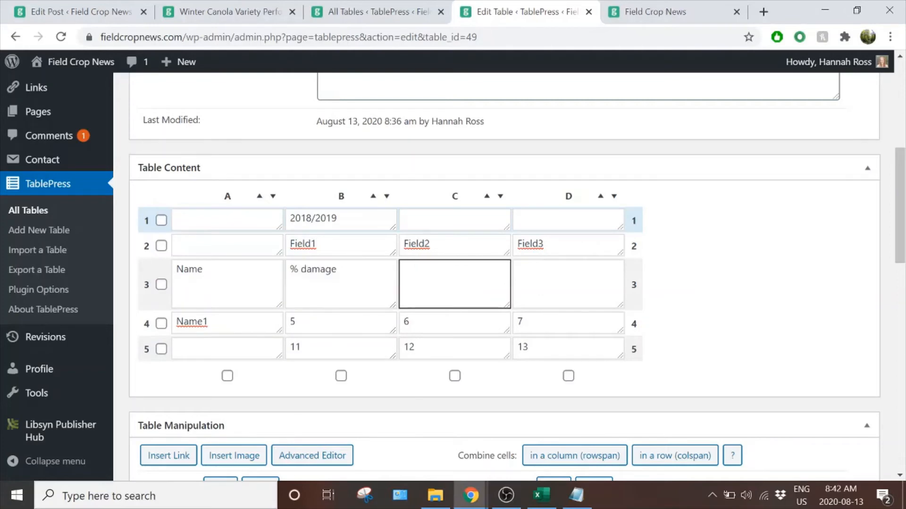
pyautogui.hotkey('shift', 'Tab')
pyautogui.press('Tab')
pyautogui.hotkey('shift', 'Tab')
pyautogui.hotkey('ctrl', 'a')
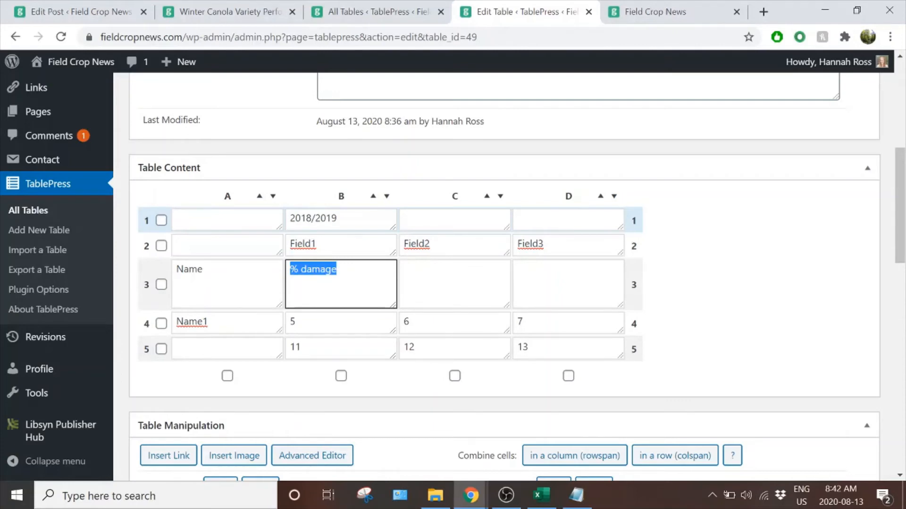
pyautogui.press('Tab')
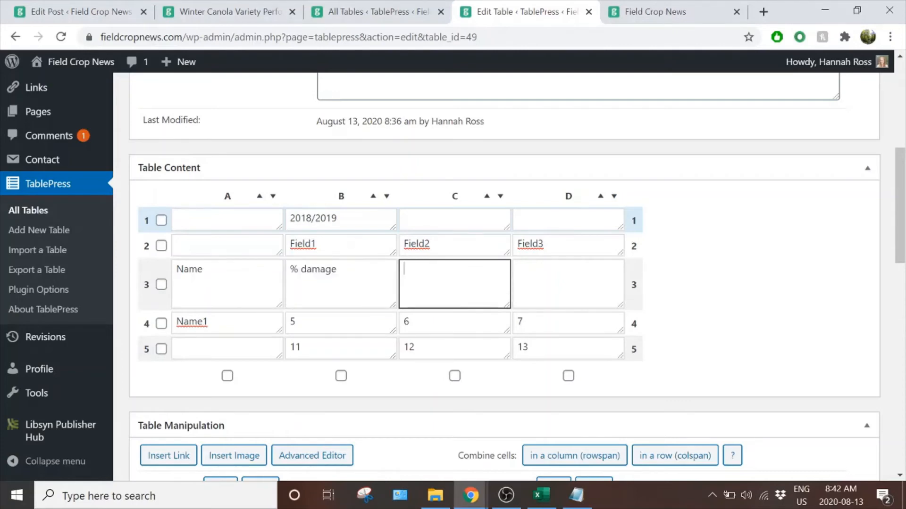
pyautogui.moveTo(457, 456); pyautogui.dragTo(514, 455)
pyautogui.click(444, 405)
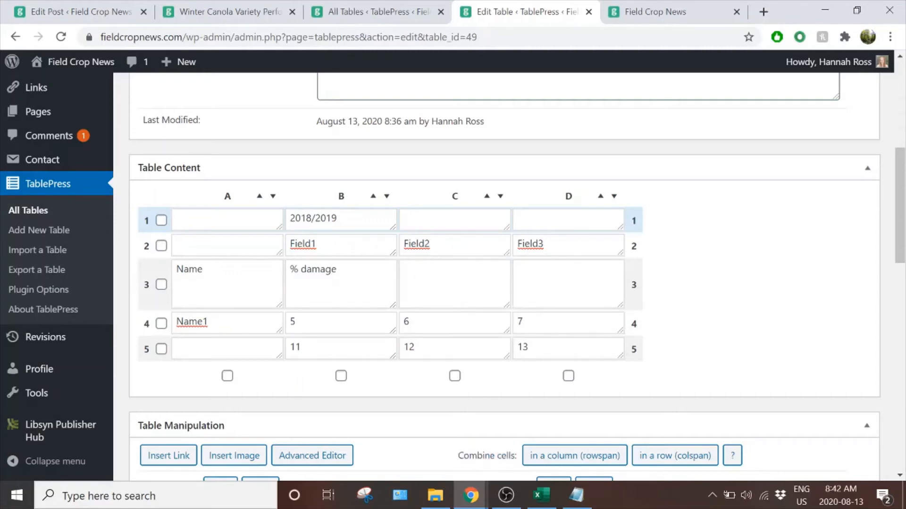
pyautogui.hotkey('shift', 'Tab')
pyautogui.press('Tab')
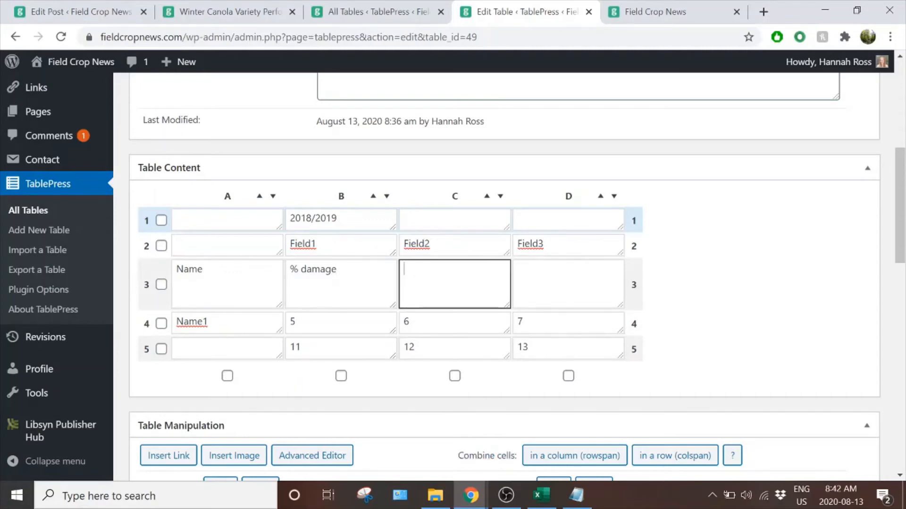
# - Combine the empty cell C3 with the % damage cell B3 in its row by inserting #colspan# in C3
pyautogui.hotkey('shift', 'Tab')
pyautogui.press('Tab')
pyautogui.click(675, 465)
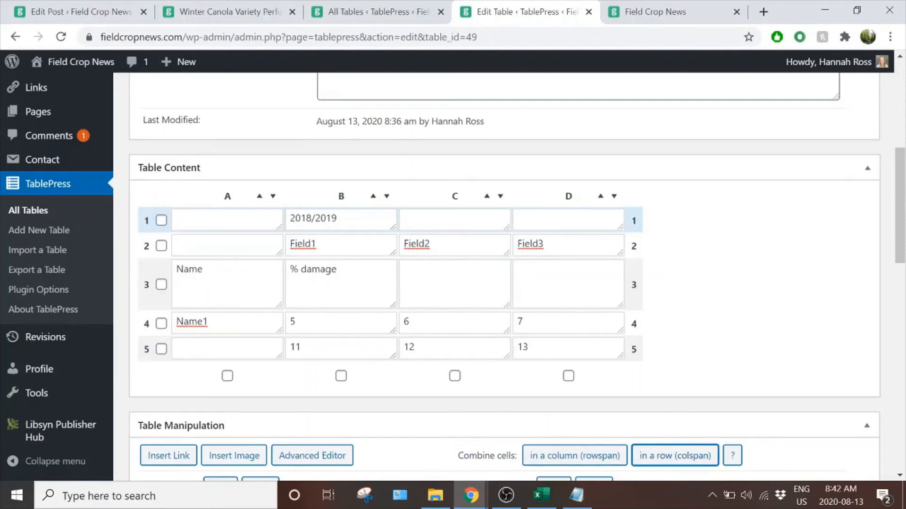
pyautogui.click(454, 284)
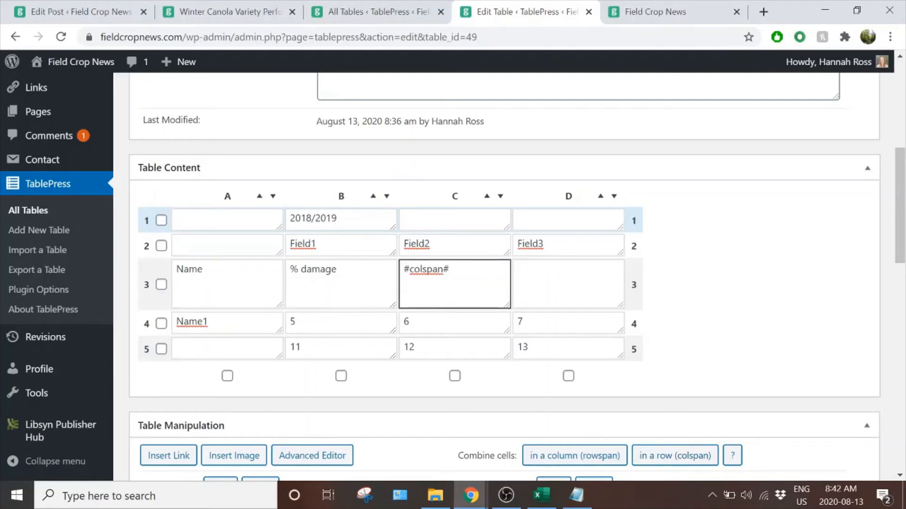
pyautogui.click(345, 278)
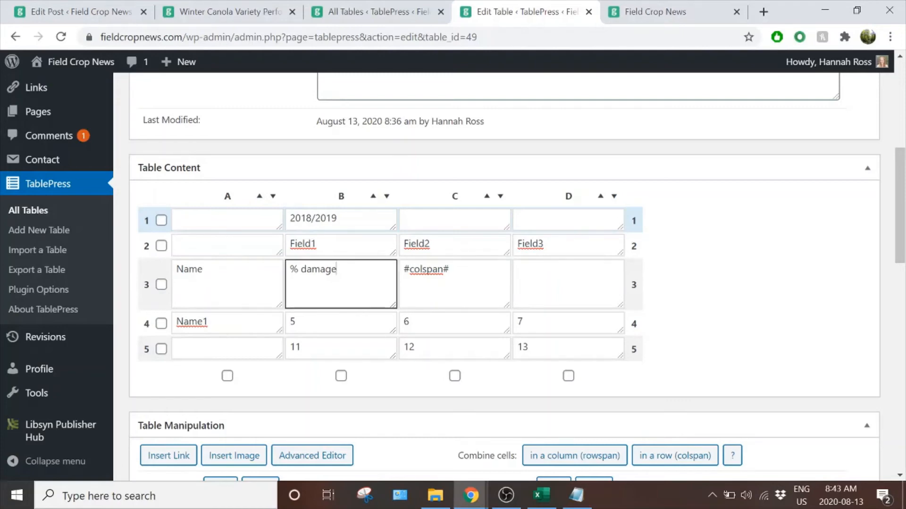
pyautogui.click(404, 270)
pyautogui.click(358, 283)
pyautogui.click(410, 281)
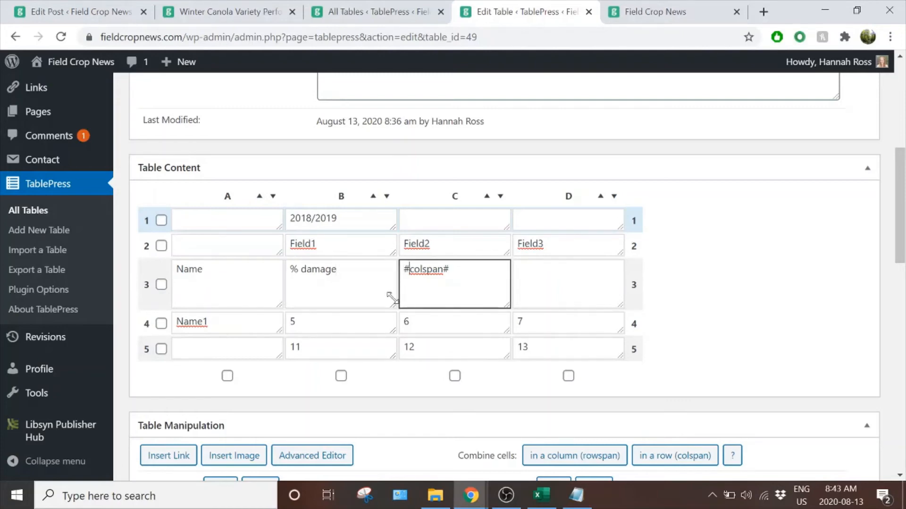
pyautogui.click(364, 285)
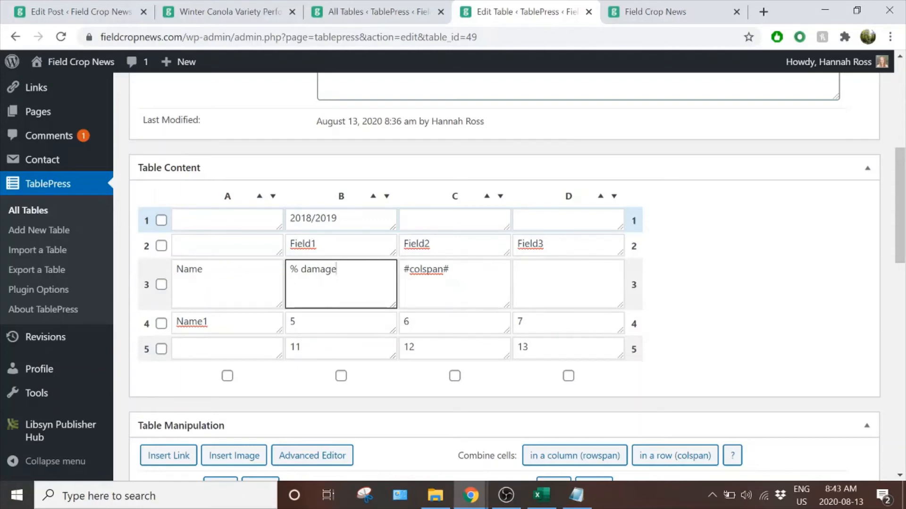
# - Combine the empty cell A5 with the Name1 cell A4 above it in the column by inserting #rowspan# in A5
pyautogui.click(231, 324)
pyautogui.click(228, 348)
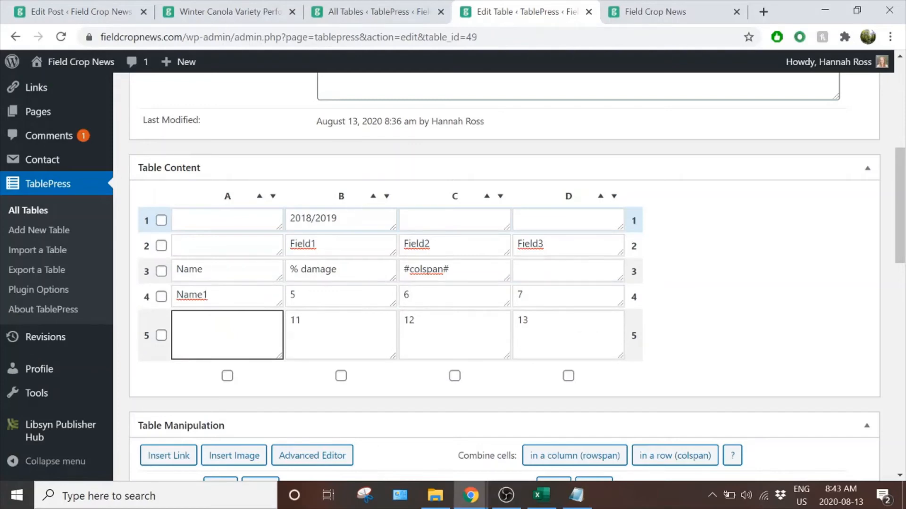
pyautogui.click(227, 296)
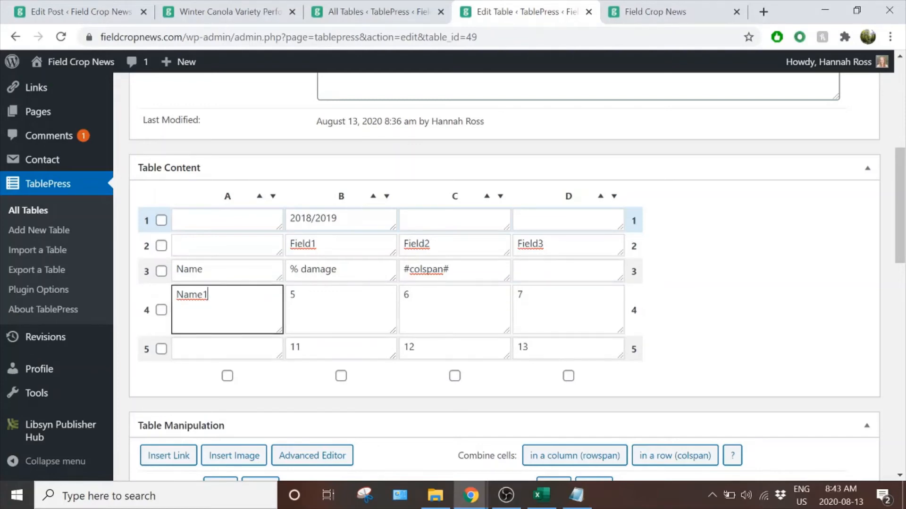
pyautogui.moveTo(208, 295); pyautogui.dragTo(169, 306)
pyautogui.click(226, 348)
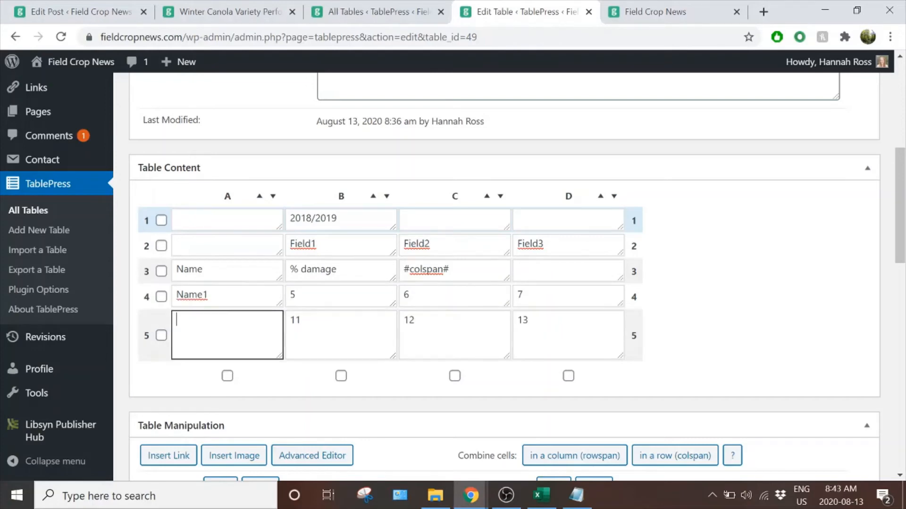
pyautogui.click(215, 296)
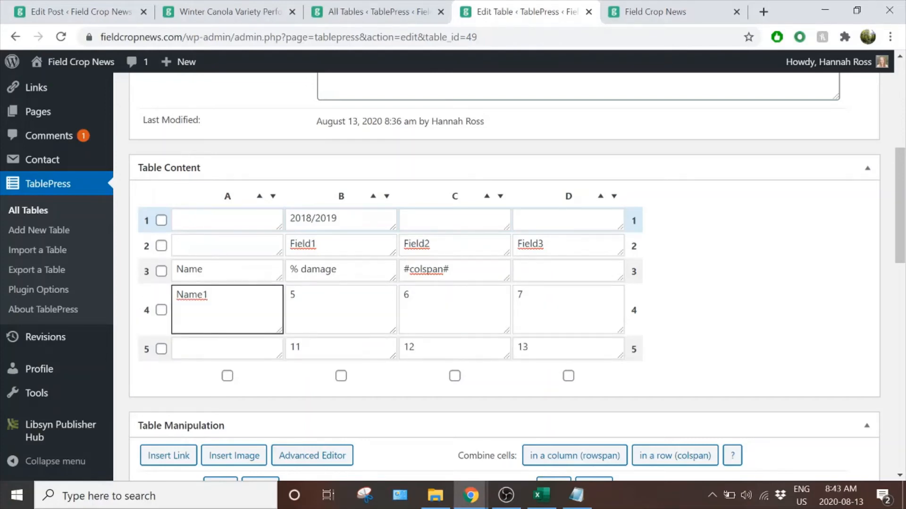
pyautogui.click(227, 348)
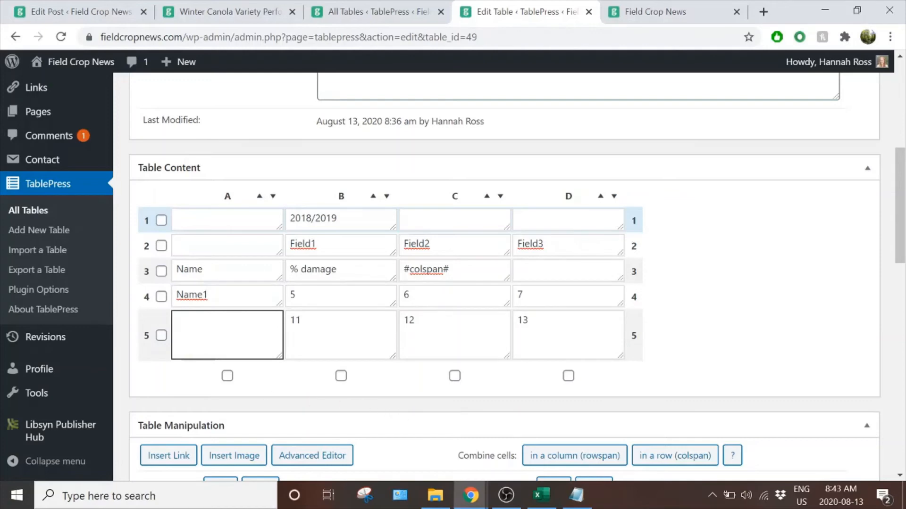
pyautogui.moveTo(458, 456); pyautogui.dragTo(506, 455)
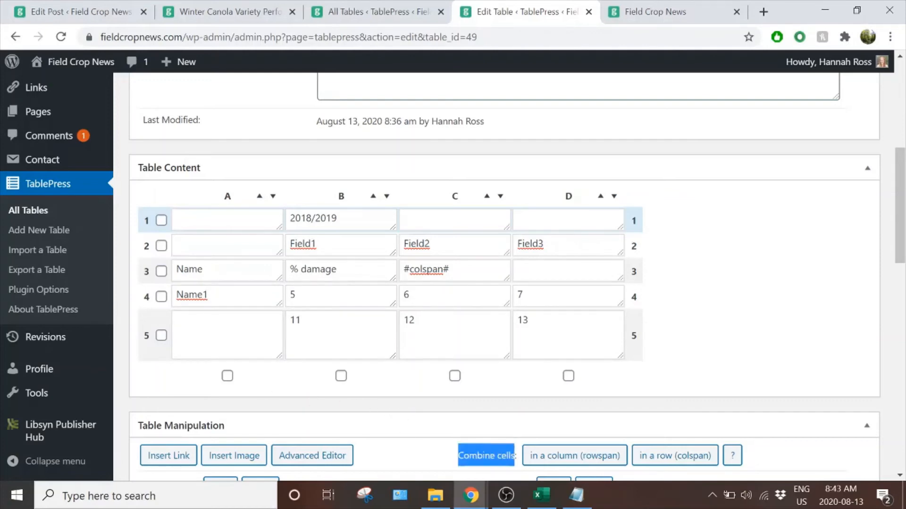
pyautogui.click(520, 434)
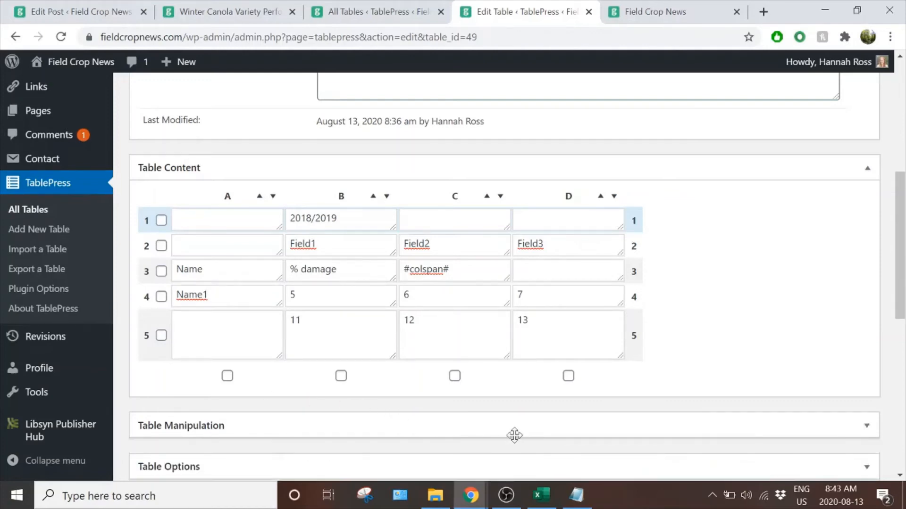
pyautogui.click(513, 434)
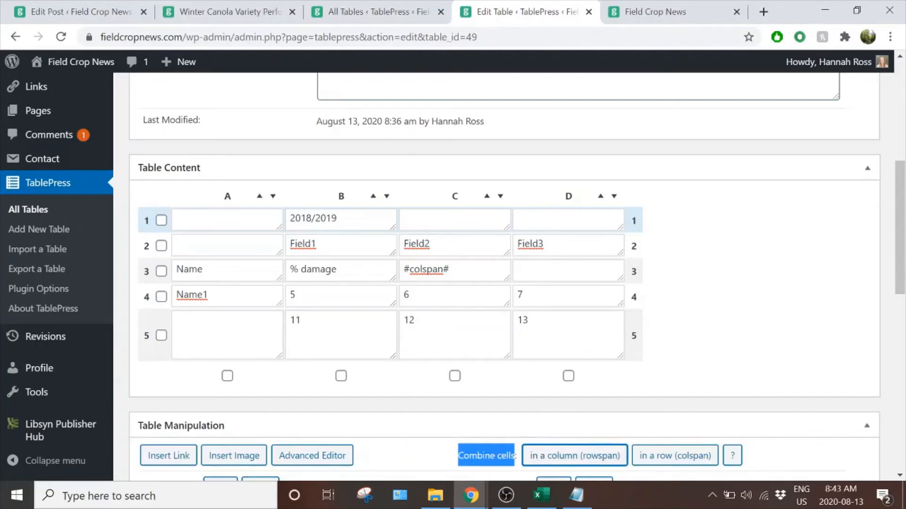
pyautogui.click(227, 333)
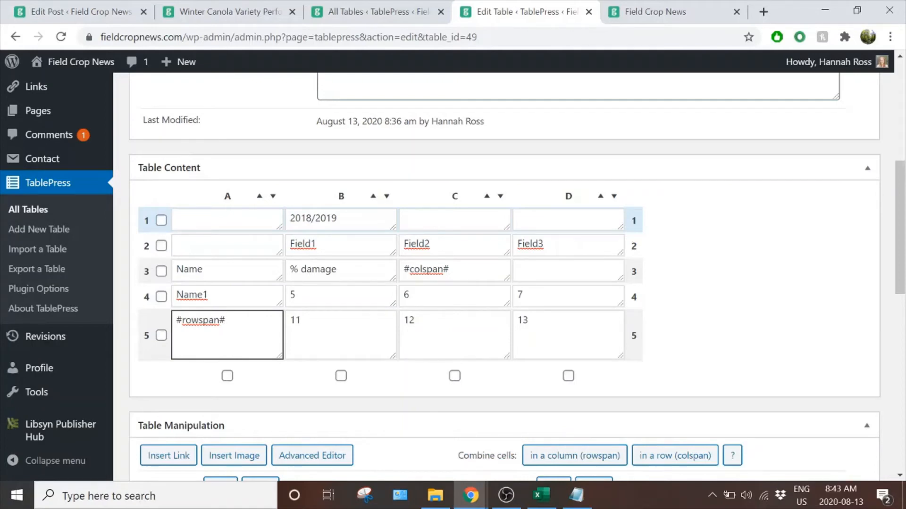
pyautogui.click(227, 296)
pyautogui.click(227, 346)
pyautogui.click(227, 296)
pyautogui.click(227, 348)
pyautogui.click(346, 271)
pyautogui.click(452, 272)
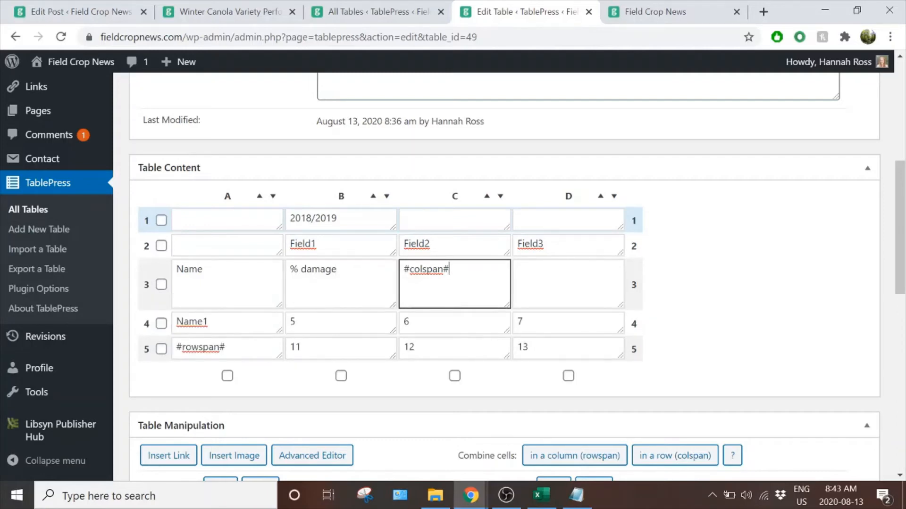
pyautogui.click(562, 275)
pyautogui.click(462, 276)
pyautogui.click(352, 275)
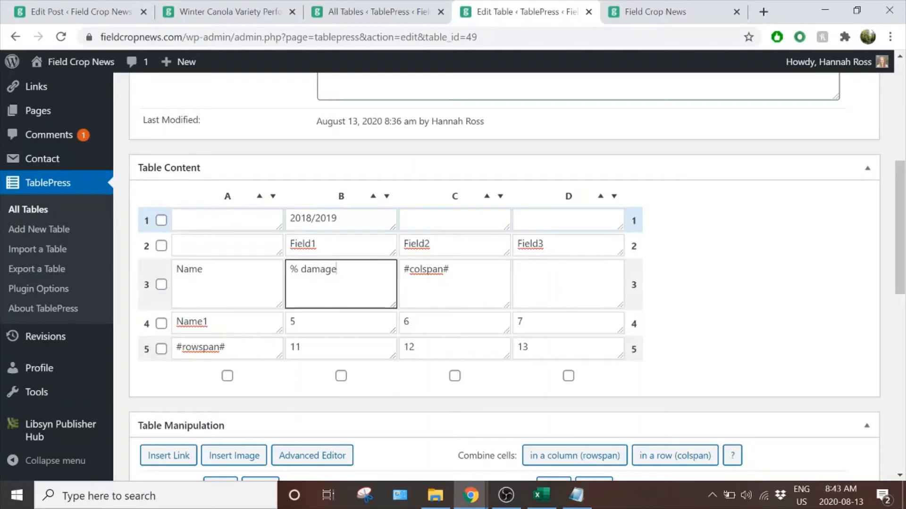
pyautogui.click(420, 272)
pyautogui.press('Tab')
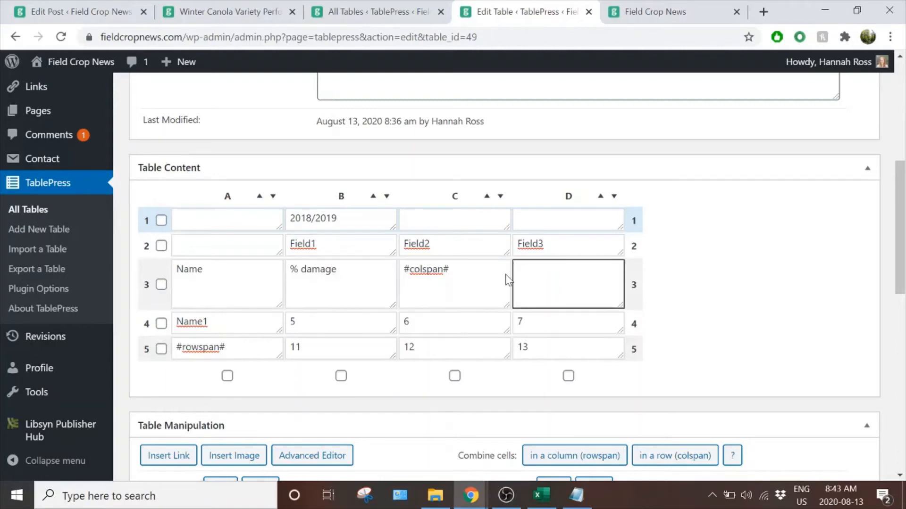
# - Copy #colspan# from cell C3 into the empty cell D3 to extend the combined % damage cell across the row
pyautogui.moveTo(449, 270); pyautogui.dragTo(400, 279)
pyautogui.hotkey('ctrl', 'c')
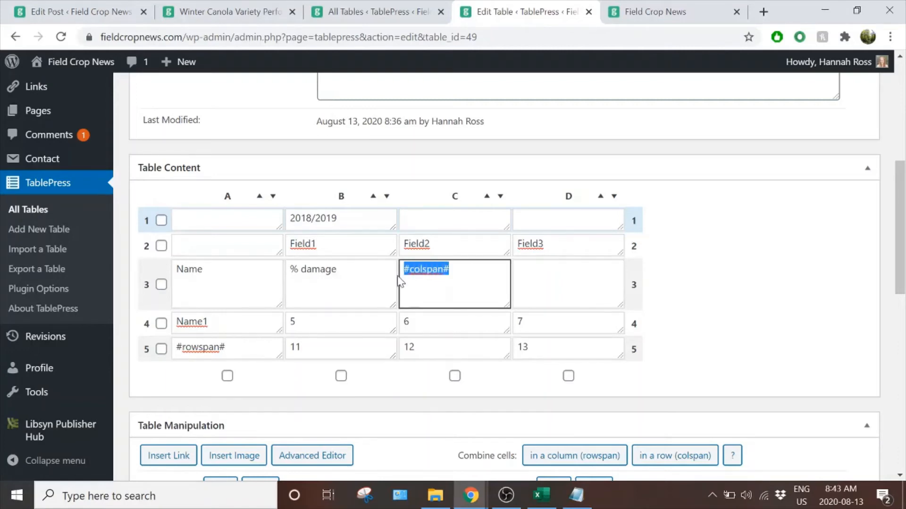
pyautogui.rightClick(424, 275)
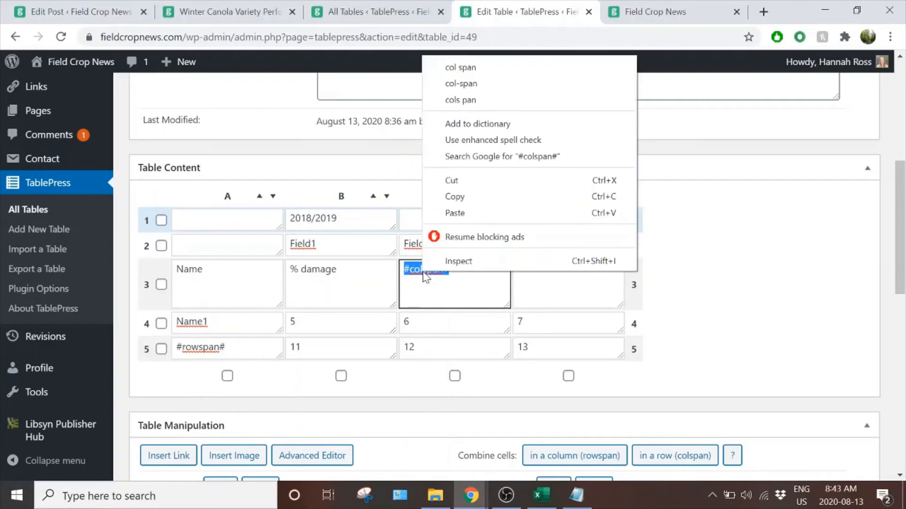
pyautogui.click(477, 196)
pyautogui.click(526, 275)
pyautogui.rightClick(529, 275)
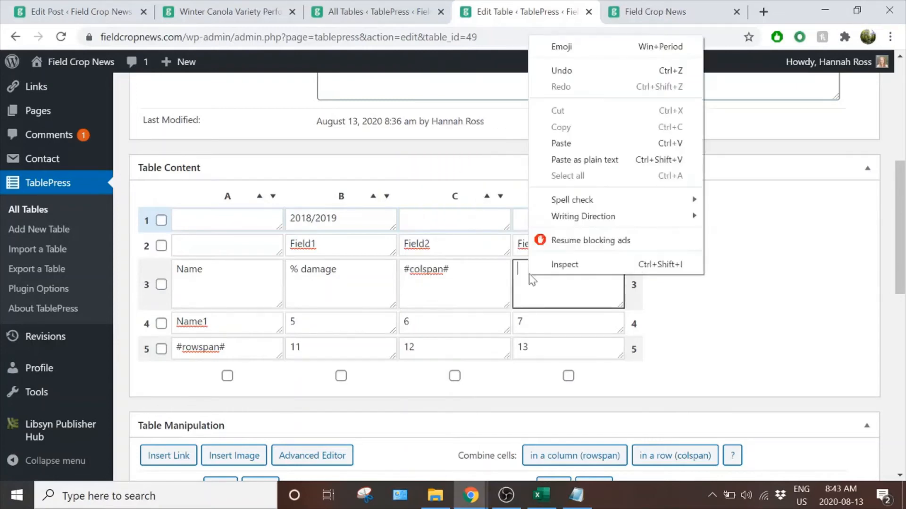
pyautogui.click(574, 143)
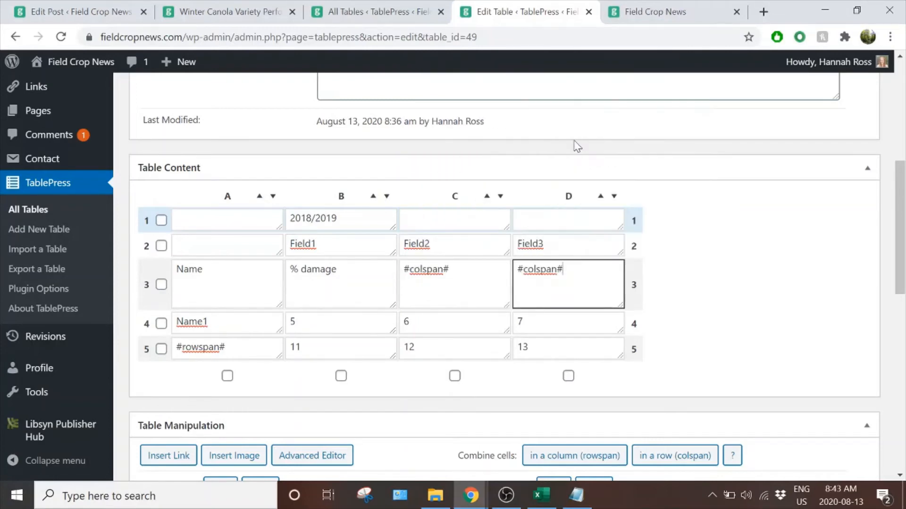
pyautogui.click(327, 271)
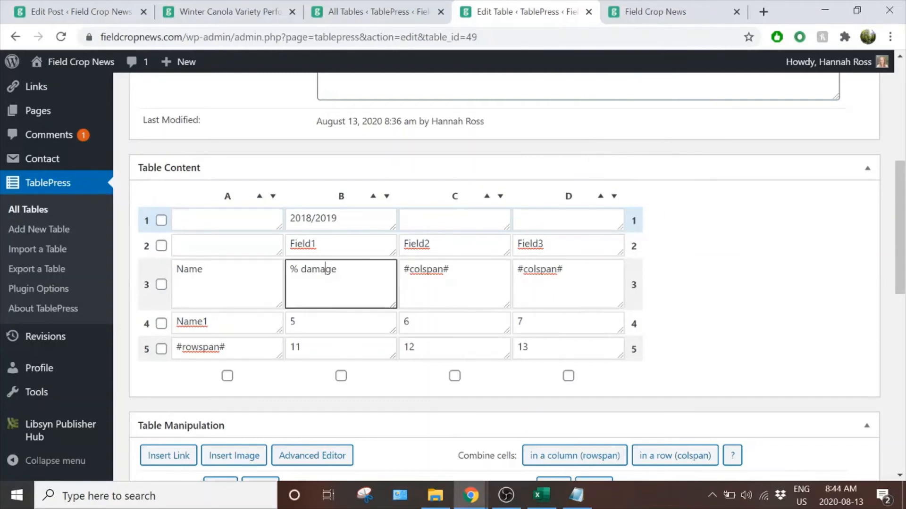
pyautogui.click(451, 273)
pyautogui.click(564, 273)
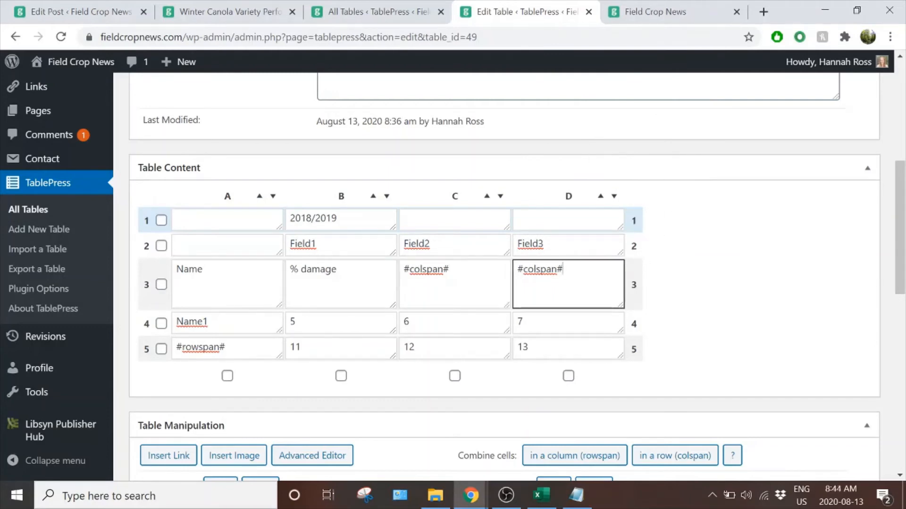
# - Preview the table to check the combined Name1 and % damage cells, and close the preview
pyautogui.scroll(7, 680, 326)
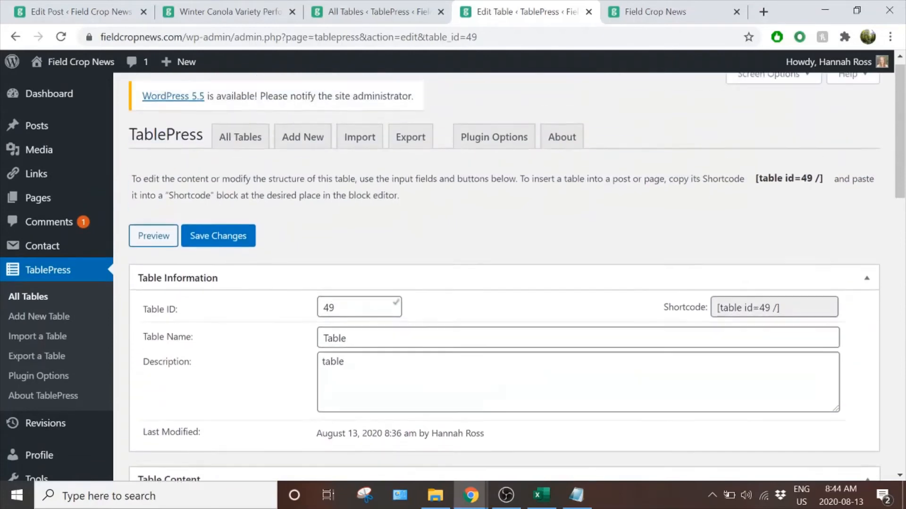
pyautogui.click(160, 245)
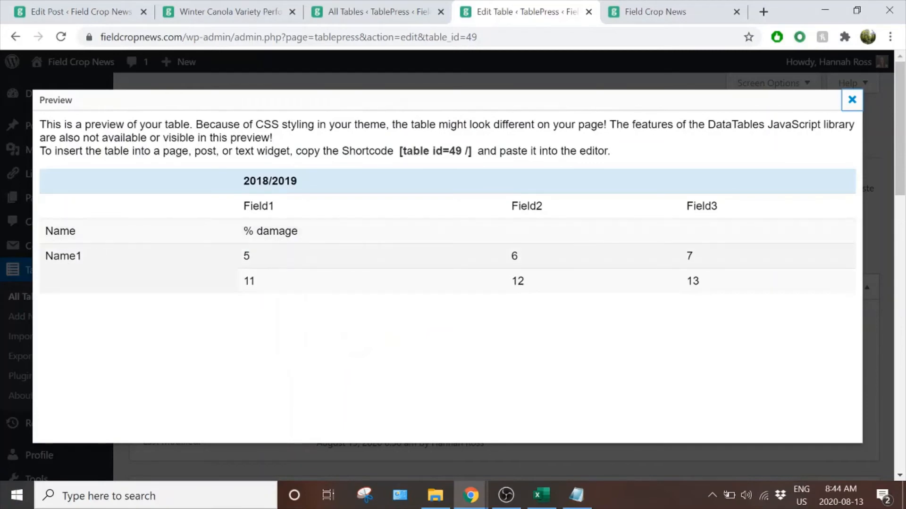
pyautogui.moveTo(45, 256); pyautogui.dragTo(85, 262)
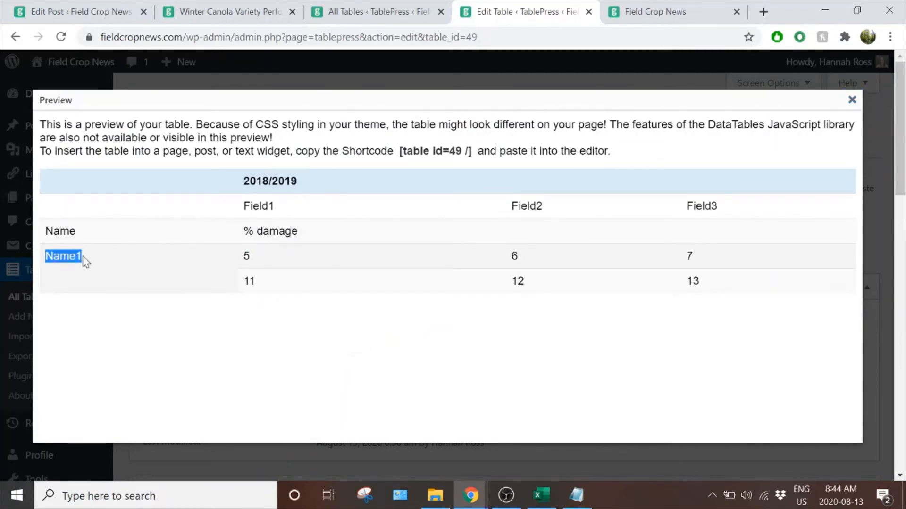
pyautogui.click(274, 343)
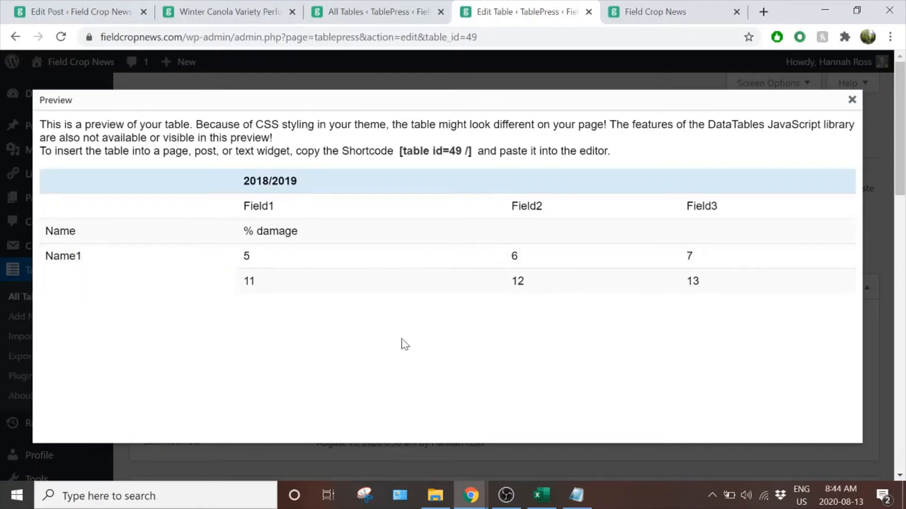
pyautogui.moveTo(243, 231); pyautogui.dragTo(301, 234)
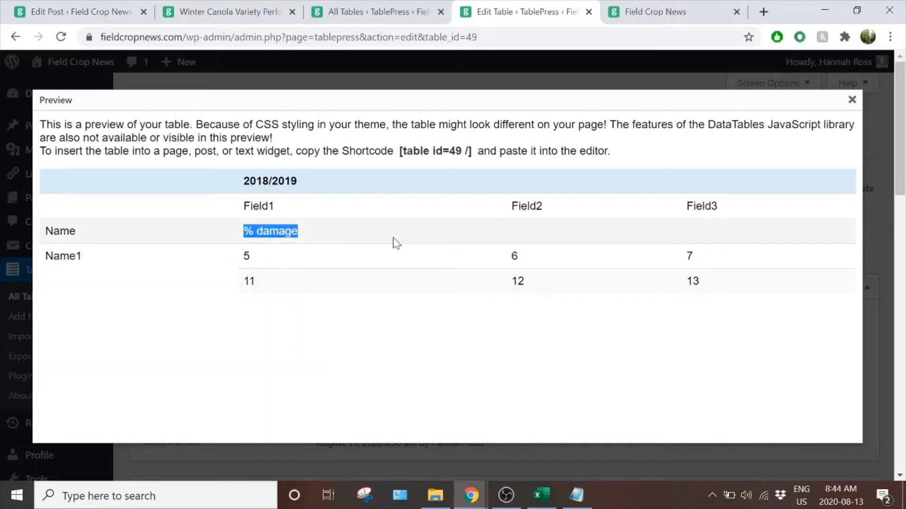
pyautogui.click(298, 233)
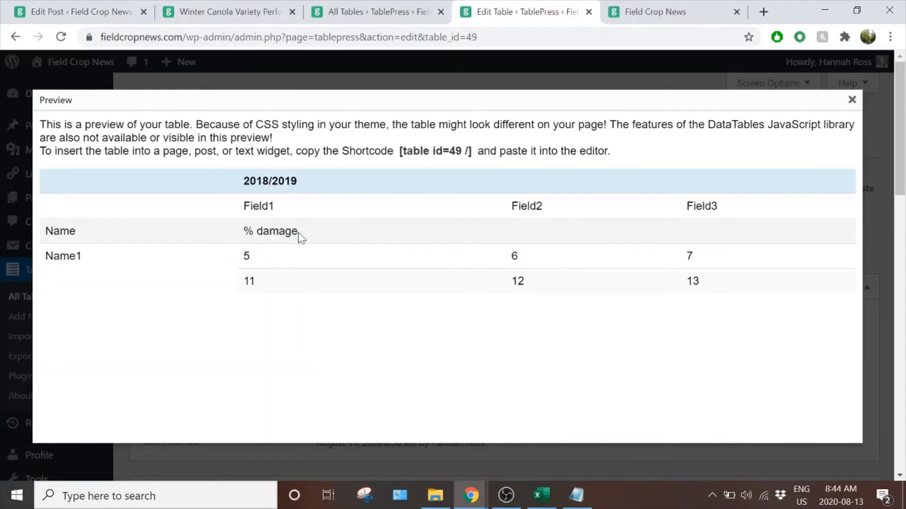
pyautogui.moveTo(244, 232); pyautogui.dragTo(317, 231)
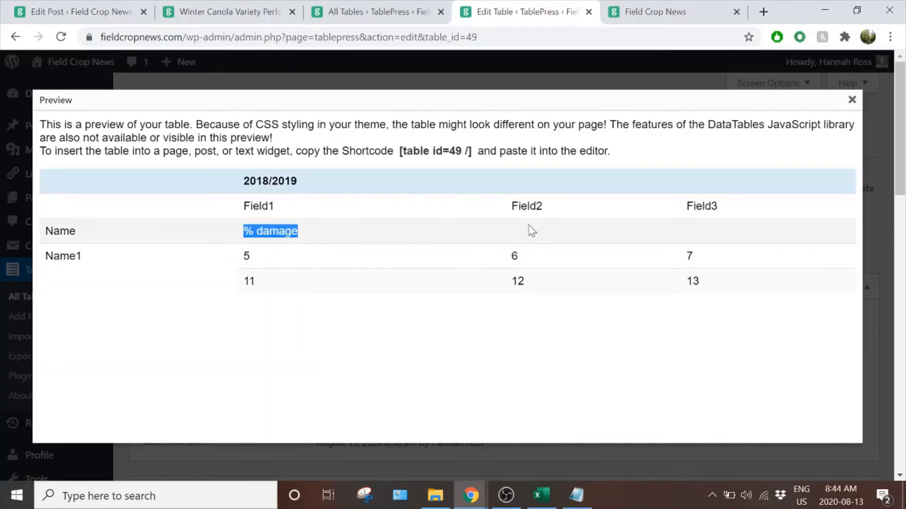
pyautogui.click(509, 227)
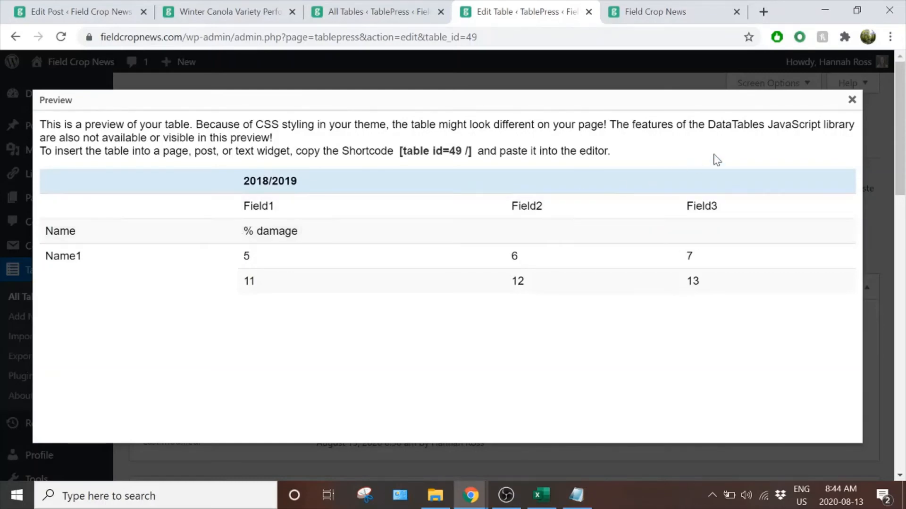
pyautogui.click(852, 100)
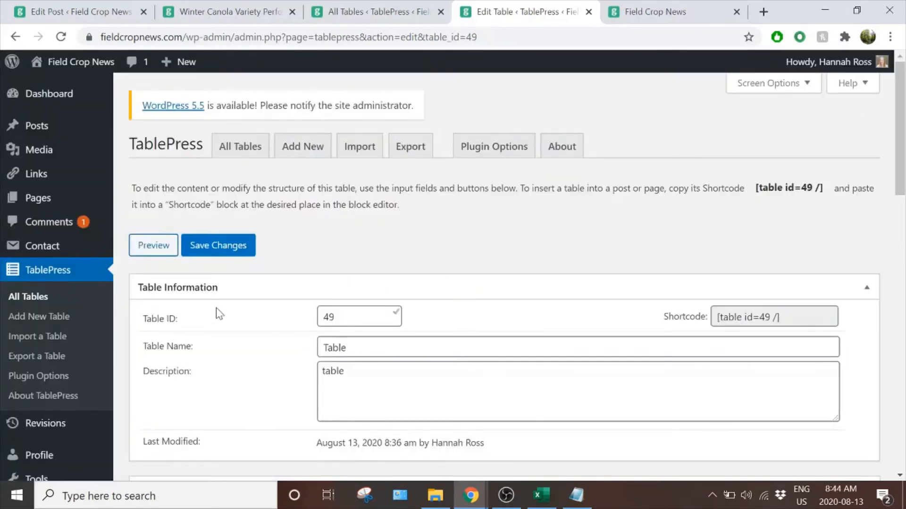
# - Add centering tags around the text in cell B3 so that it reads <center>% damage</center>
pyautogui.scroll(-6, 217, 311)
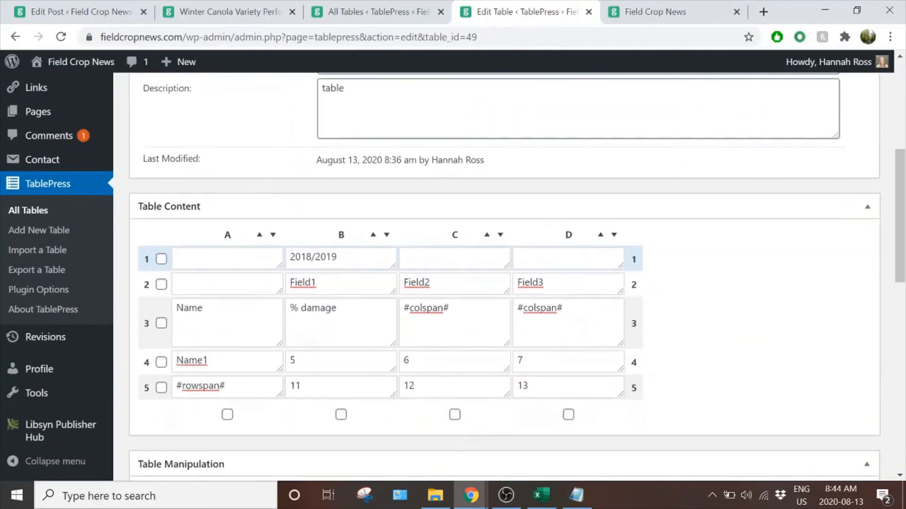
pyautogui.scroll(-2, 290, 237)
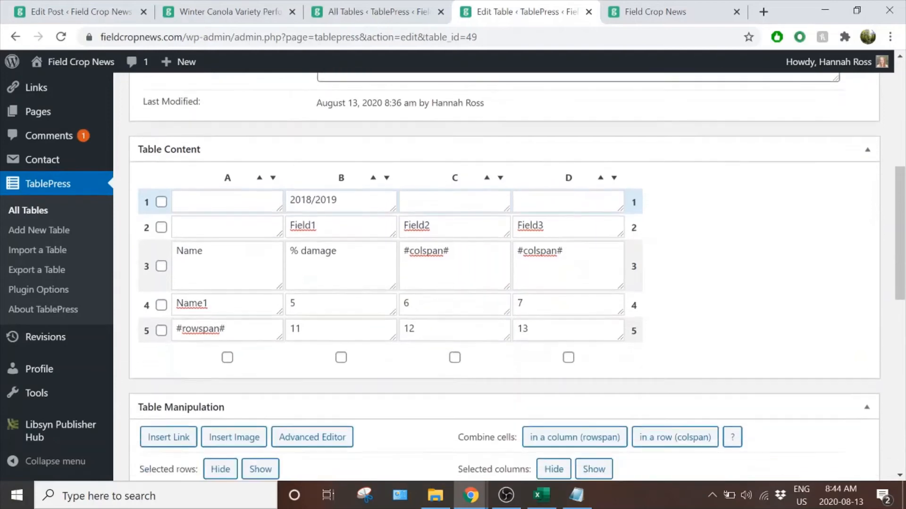
pyautogui.click(290, 237)
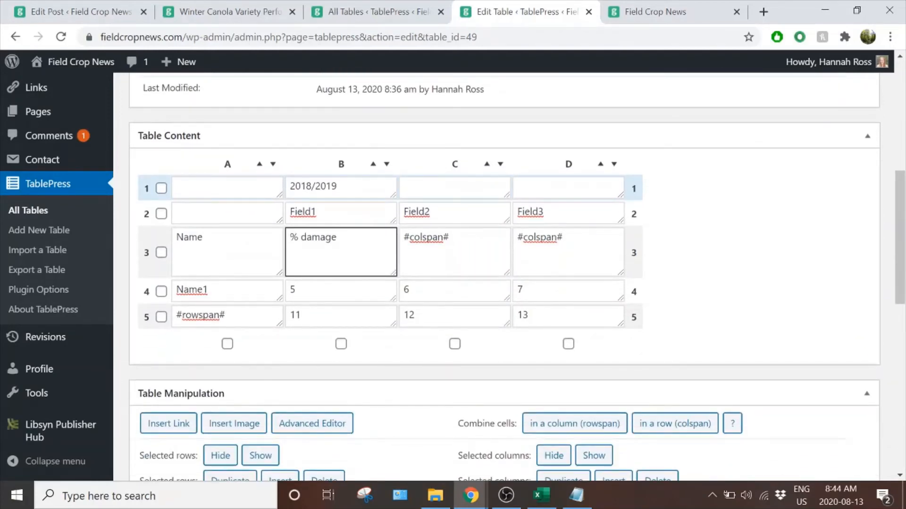
pyautogui.write('<center>% damage')
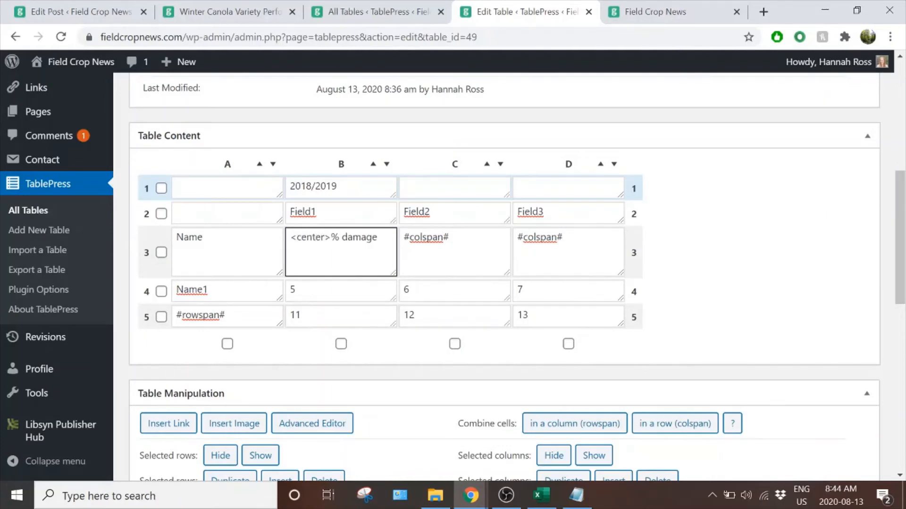
pyautogui.write('</center>')
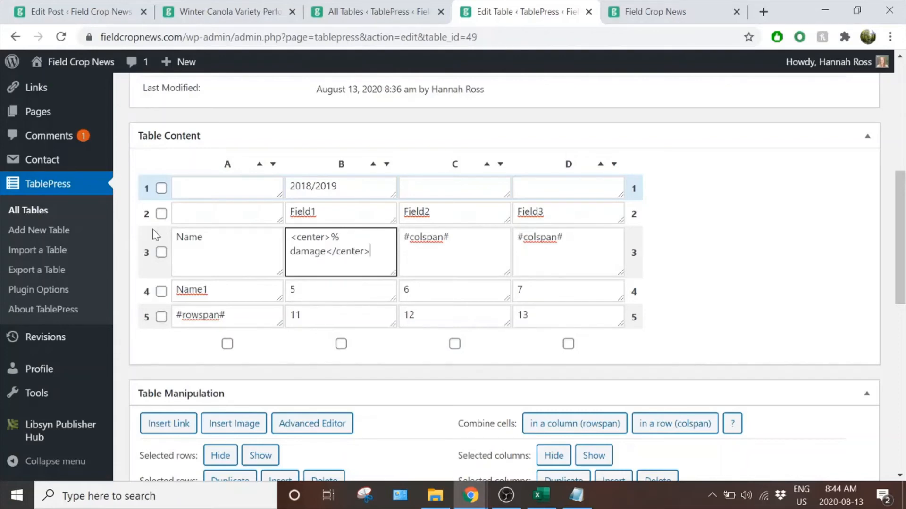
# - Preview the table to check the centering of the % damage text across its combined cells
pyautogui.scroll(7, 142, 210)
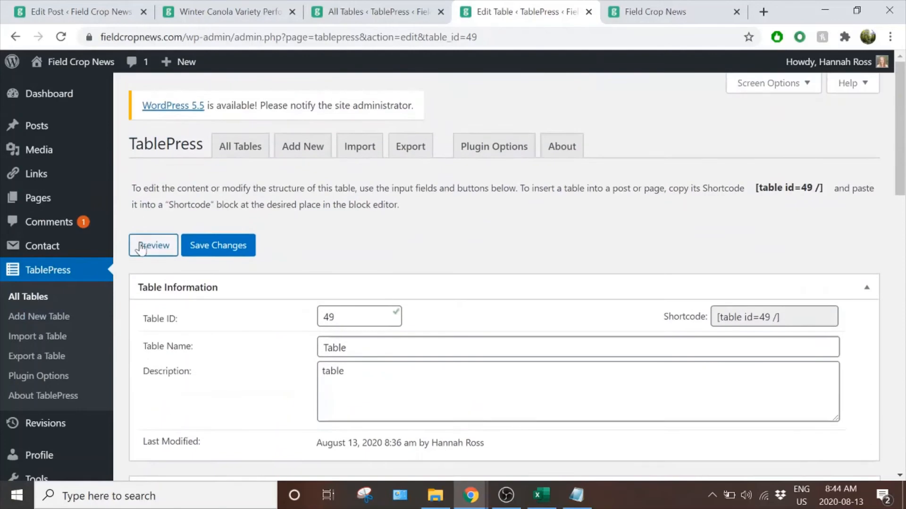
pyautogui.click(139, 246)
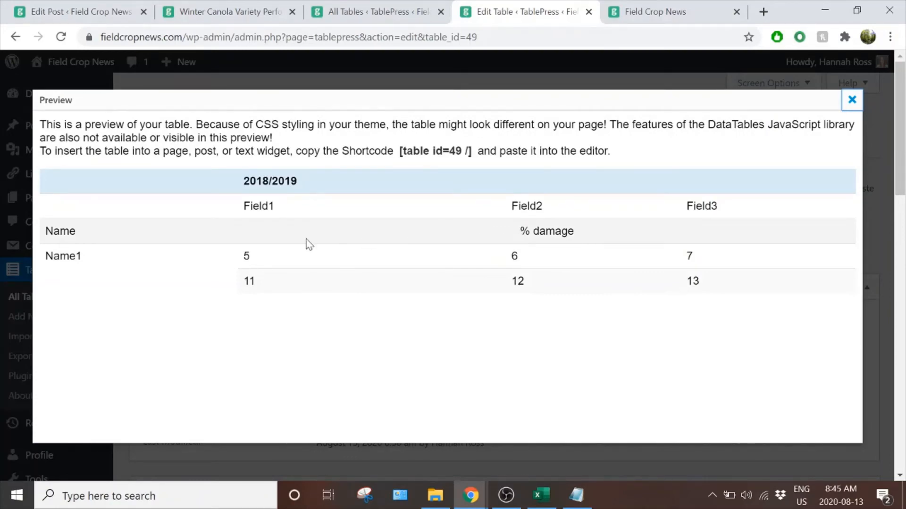
pyautogui.moveTo(519, 232); pyautogui.dragTo(575, 231)
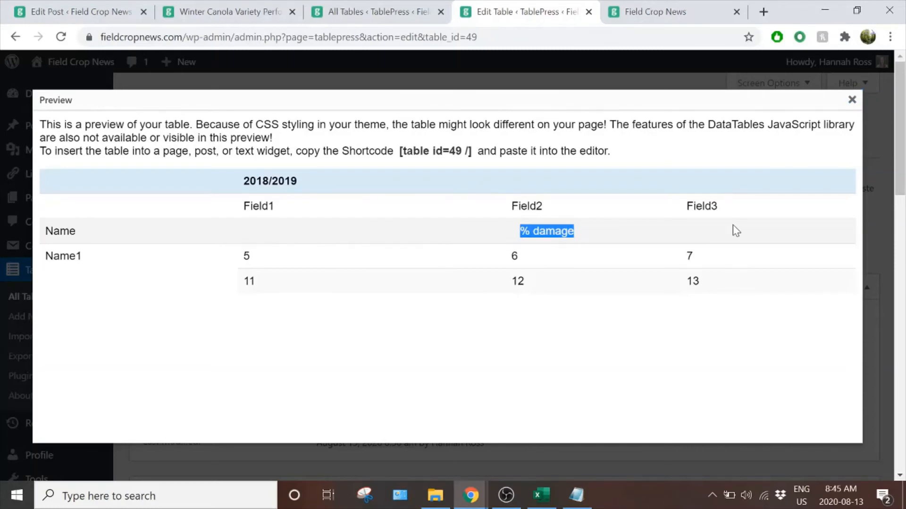
# - Close the preview and compare the table's rows with the header row, footer row, alternating color and hover highlighting options
pyautogui.click(851, 101)
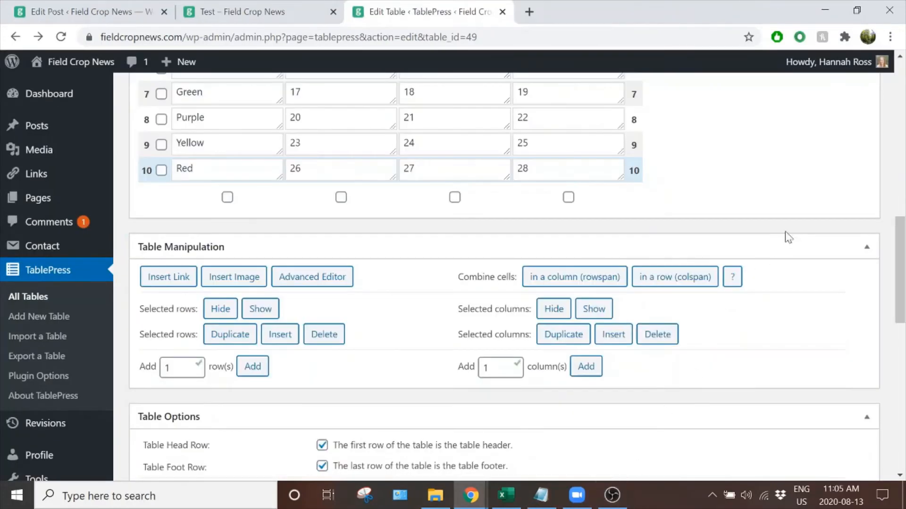
pyautogui.scroll(3, 788, 237)
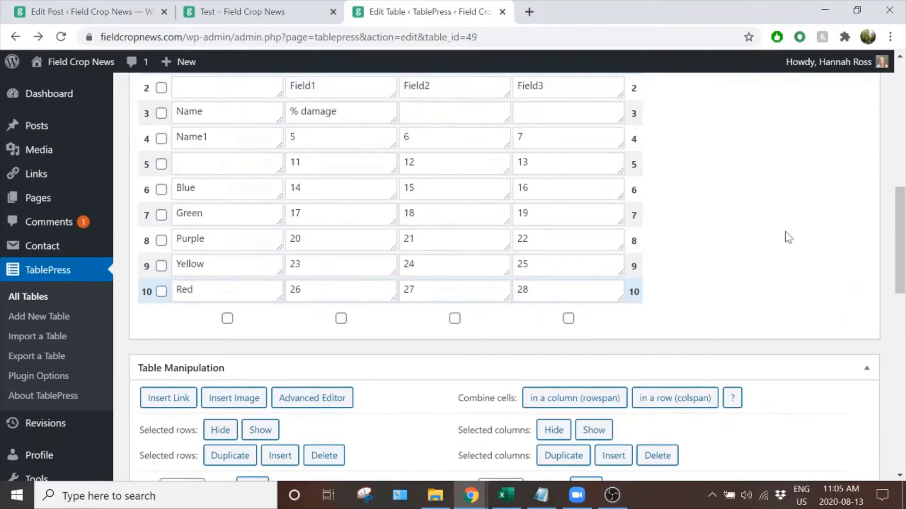
pyautogui.scroll(-3, 717, 259)
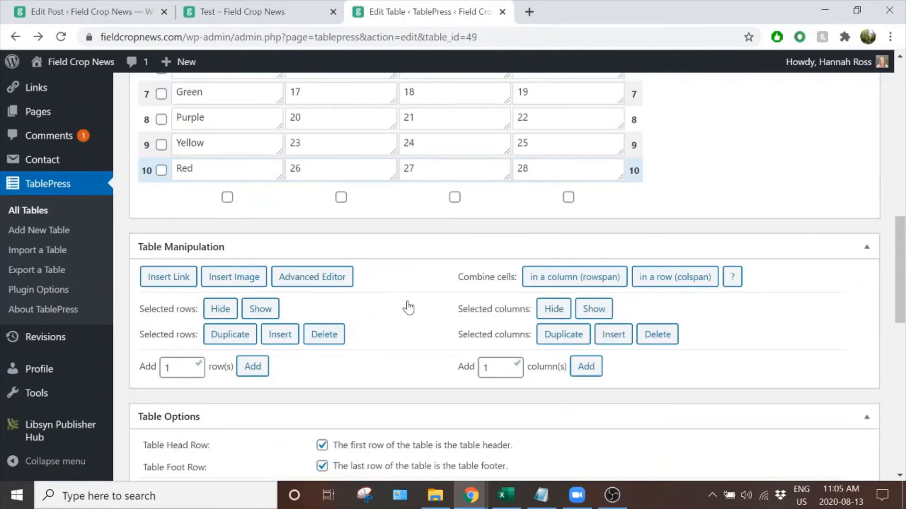
pyautogui.scroll(-5, 403, 373)
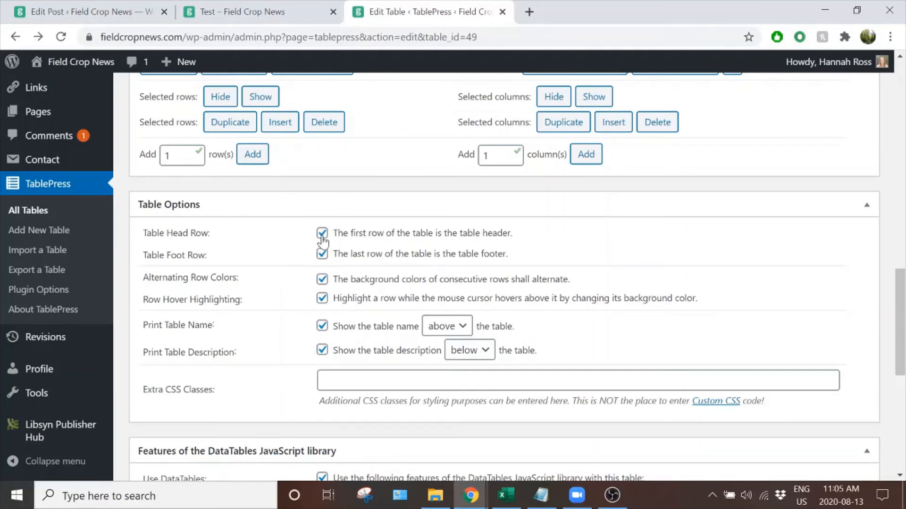
pyautogui.scroll(2, 323, 238)
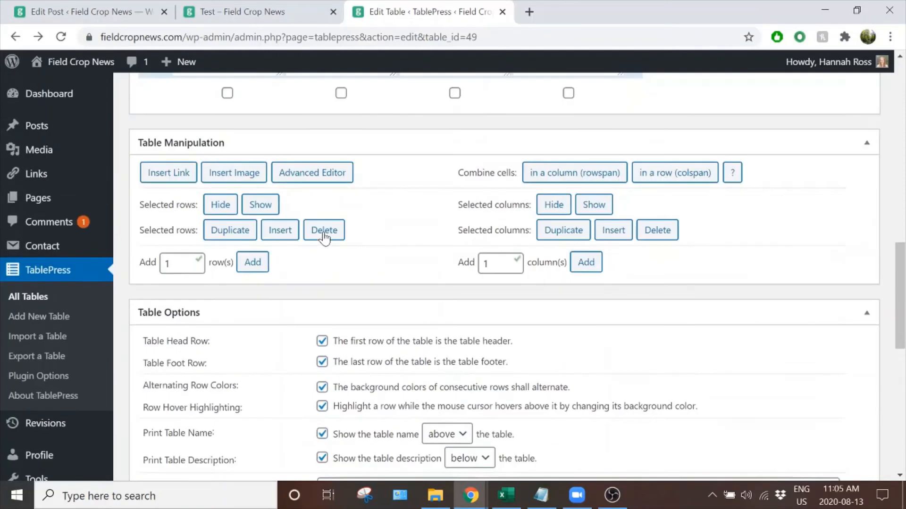
pyautogui.scroll(8, 323, 237)
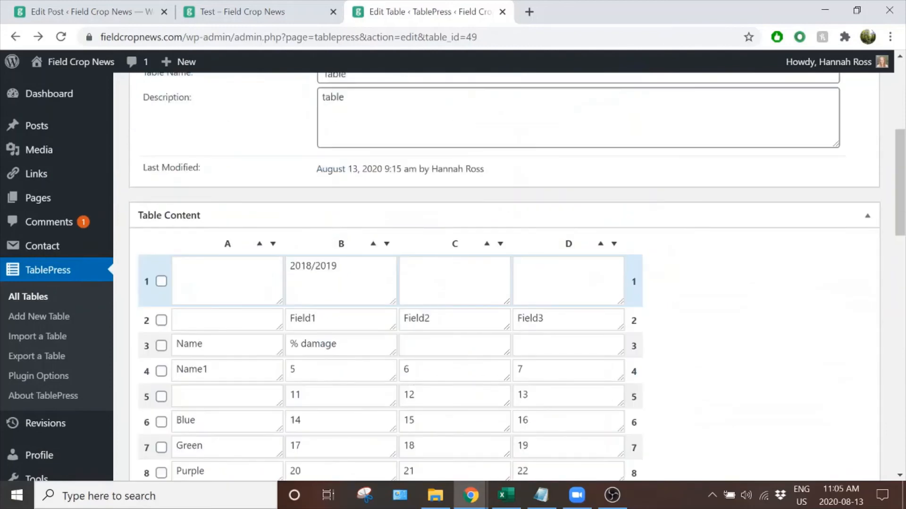
pyautogui.click(264, 281)
pyautogui.scroll(-8, 311, 281)
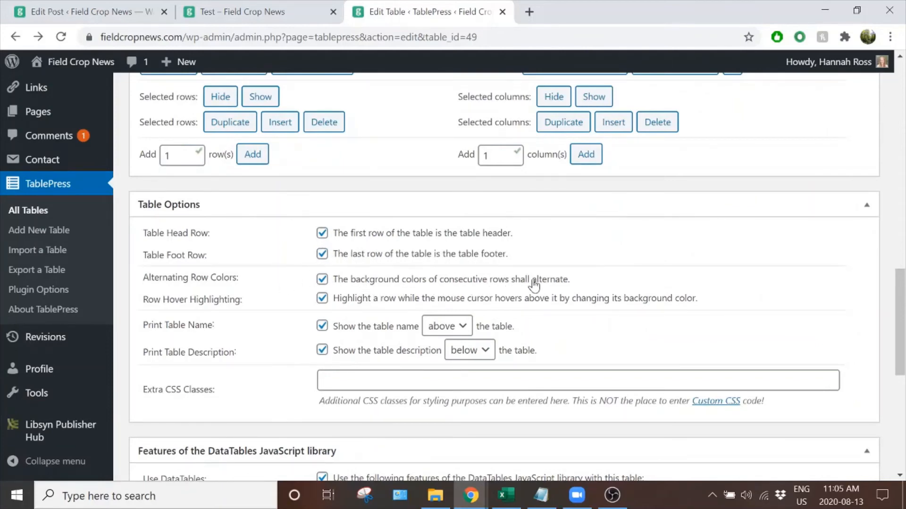
pyautogui.scroll(7, 390, 290)
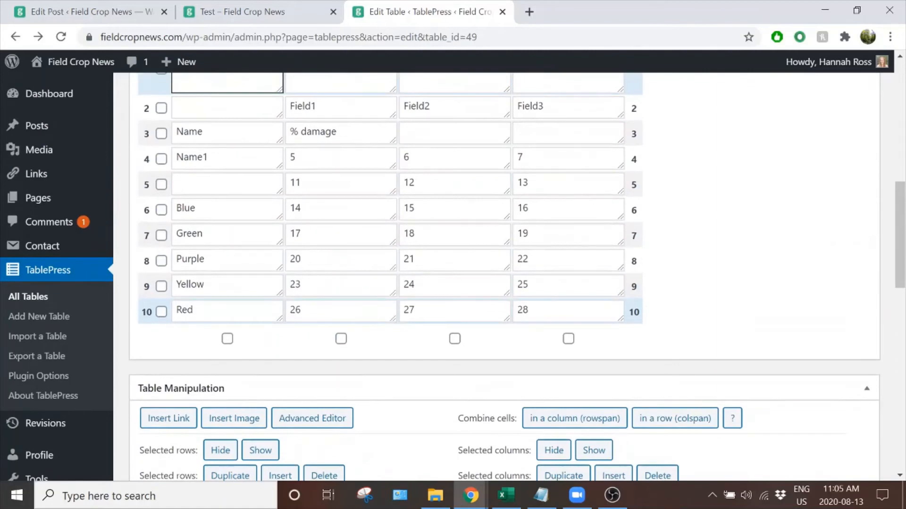
pyautogui.scroll(-3, 688, 253)
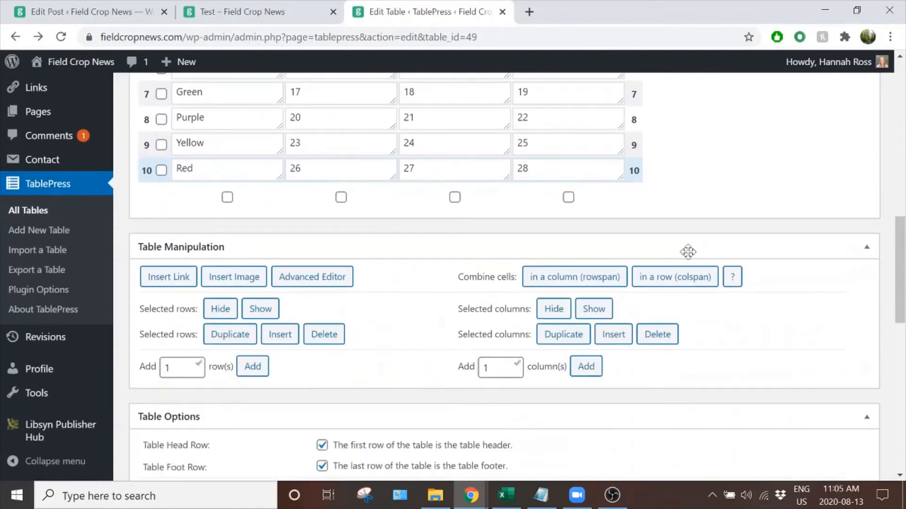
pyautogui.scroll(-6, 688, 253)
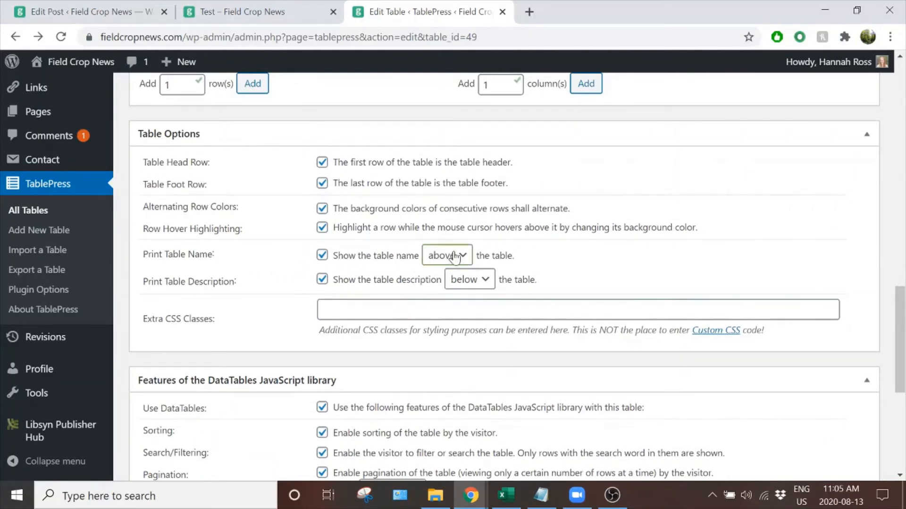
# - Keep the table name shown above the table and turn off the display of the table description
pyautogui.click(455, 257)
pyautogui.click(463, 257)
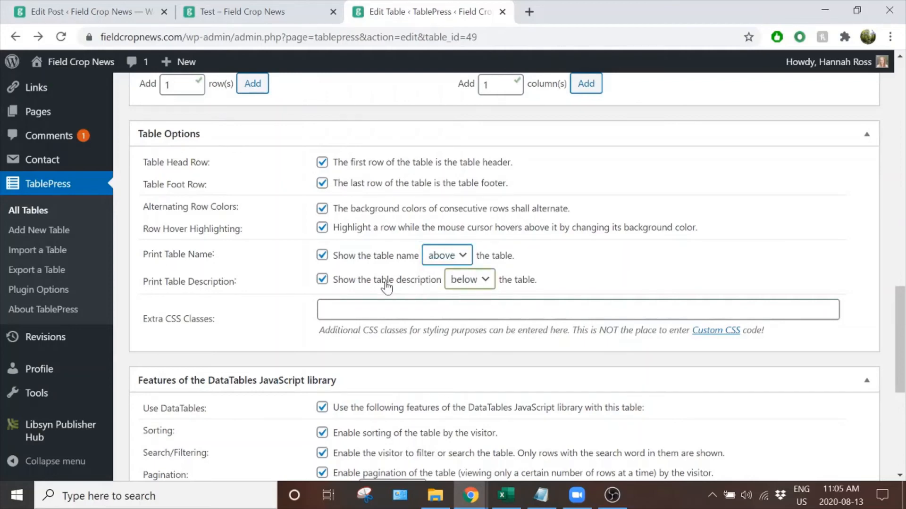
pyautogui.click(478, 284)
pyautogui.click(478, 283)
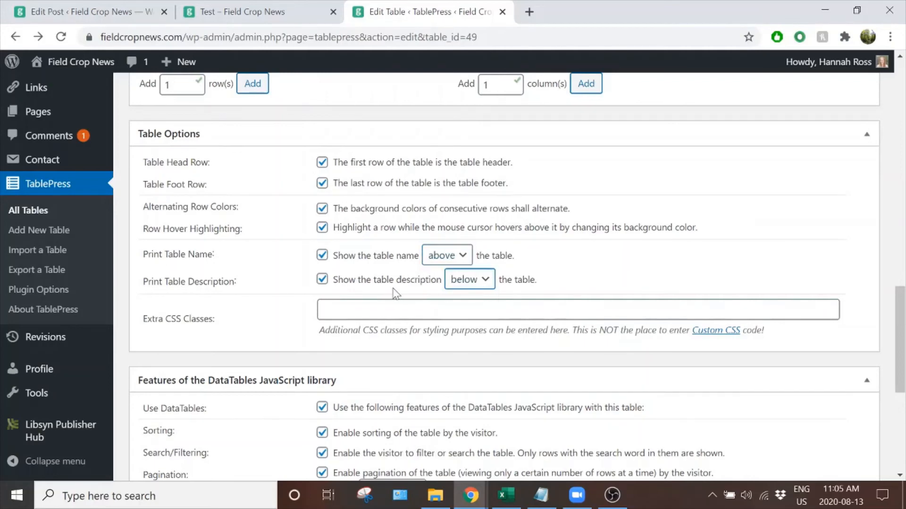
pyautogui.click(321, 281)
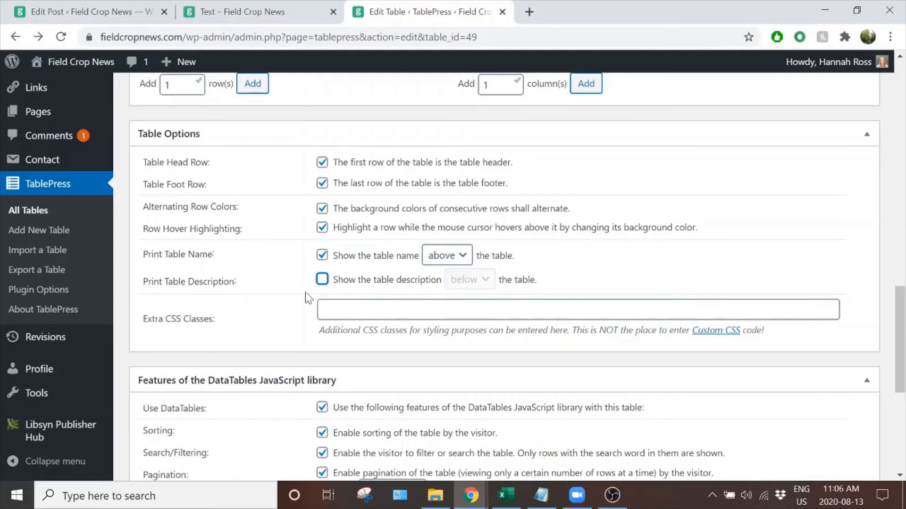
# - Check the visitor sorting option against the sort arrows in the Test post's table header, and return to the table settings
pyautogui.scroll(-5, 293, 292)
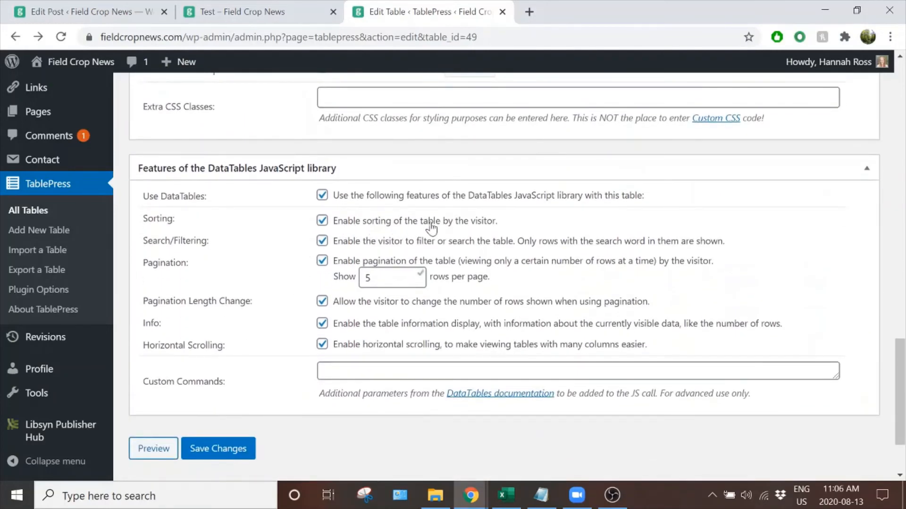
pyautogui.click(263, 18)
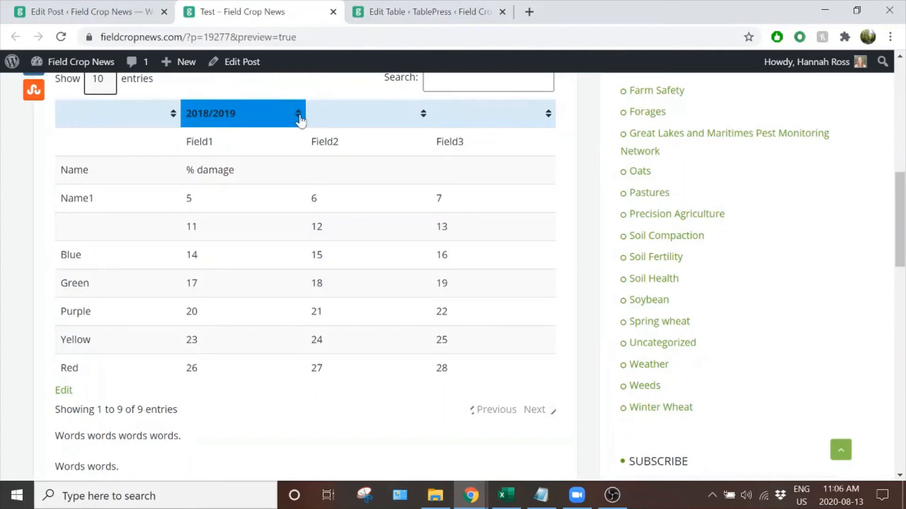
pyautogui.click(458, 12)
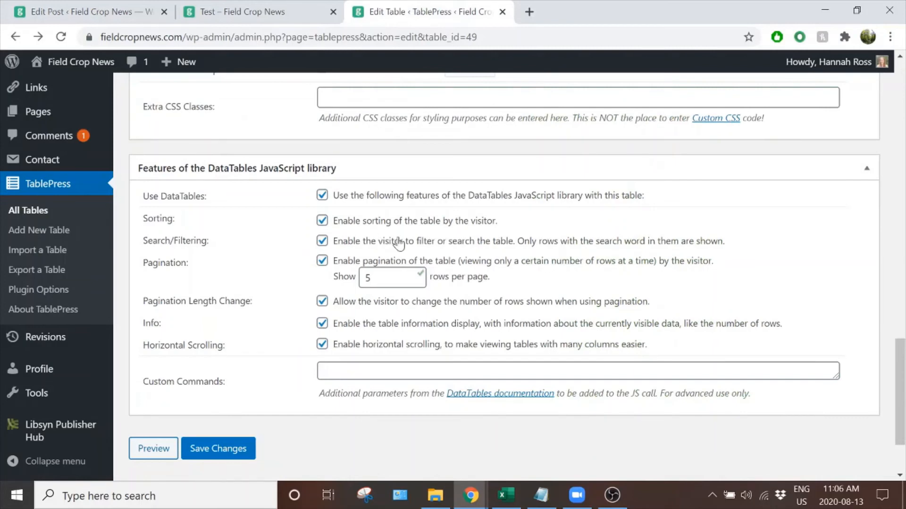
# - Search the table in the Test post for blue, clear the search, and return to the table settings
pyautogui.click(250, 12)
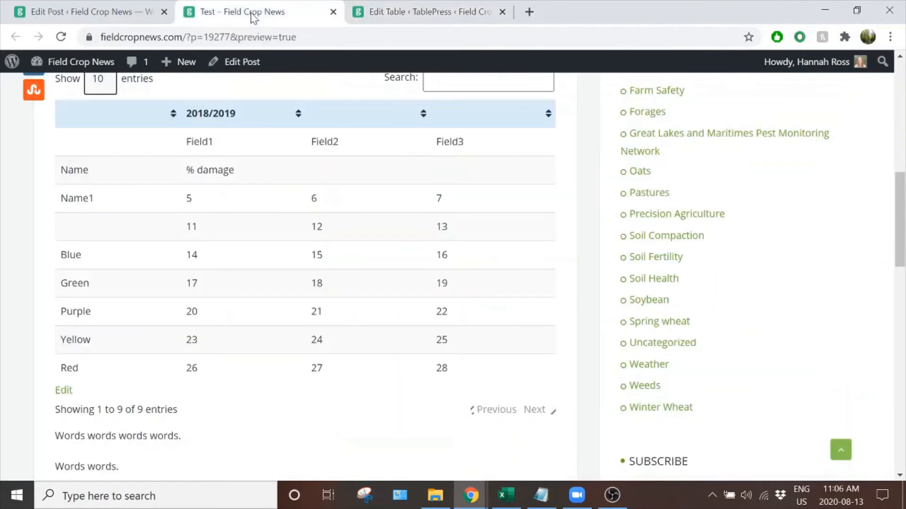
pyautogui.scroll(3, 589, 213)
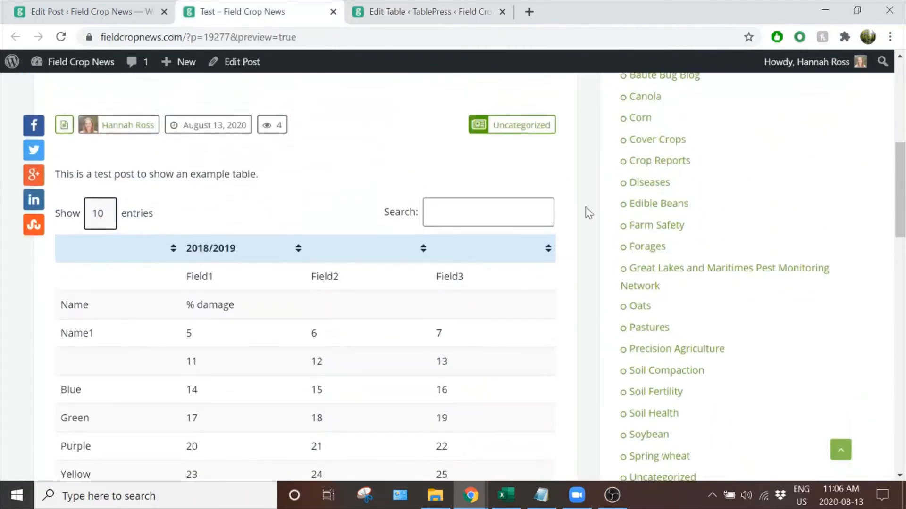
pyautogui.click(465, 218)
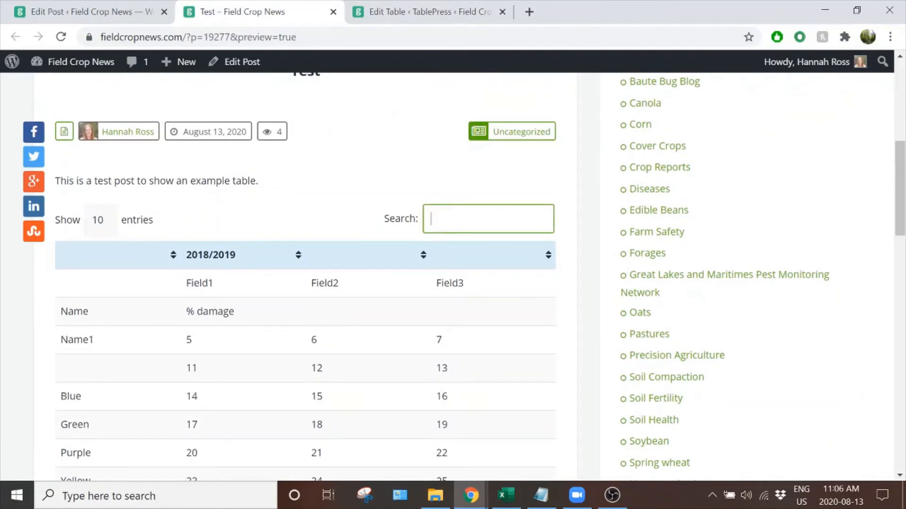
pyautogui.write('blue')
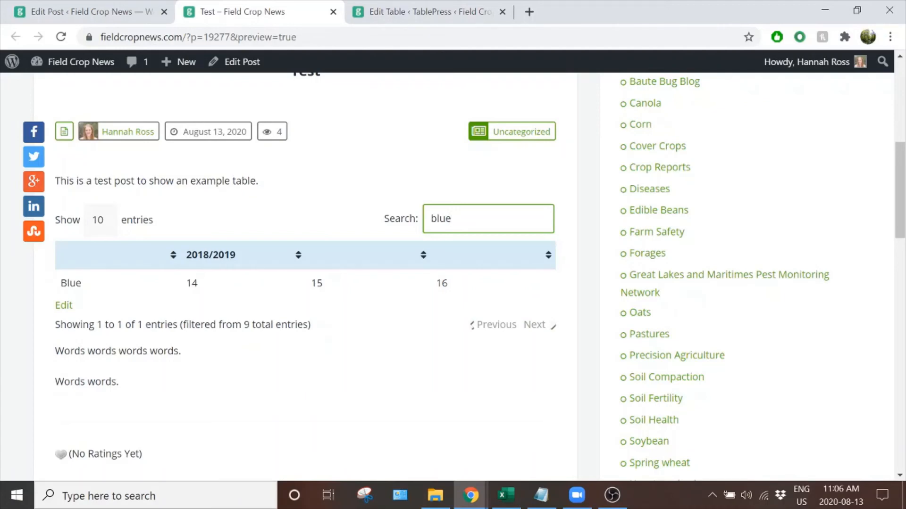
pyautogui.press('BackSpace')
pyautogui.press('BackSpace')
pyautogui.press('BackSpace')
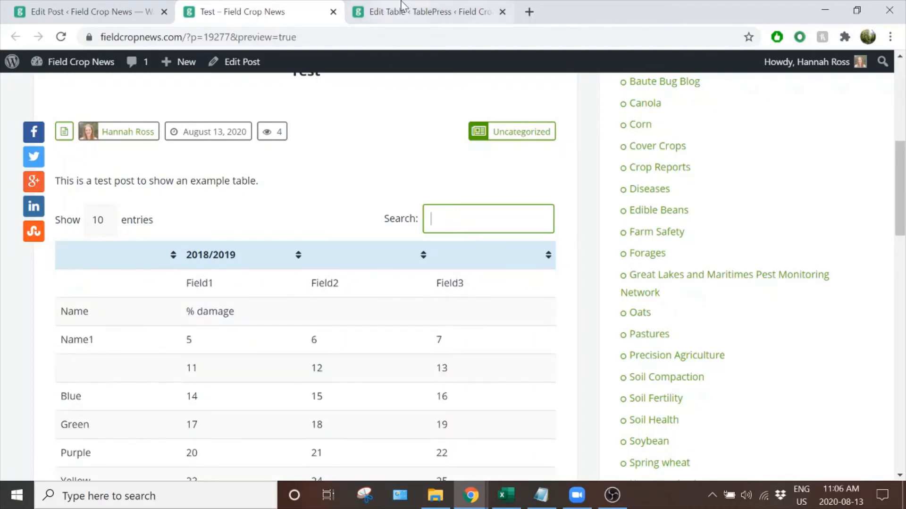
pyautogui.click(404, 10)
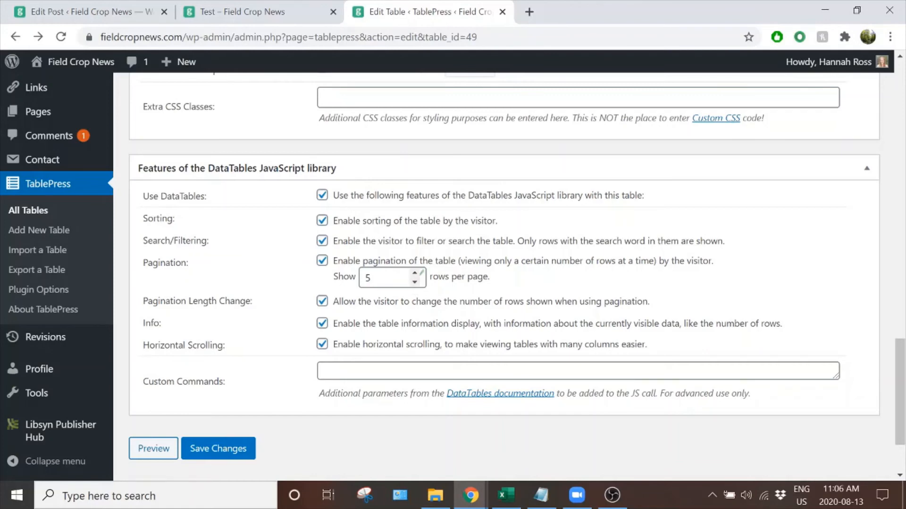
# - Set the table's pagination to show 10 rows per page
pyautogui.click(415, 273)
pyautogui.click(415, 273)
pyautogui.click(415, 273)
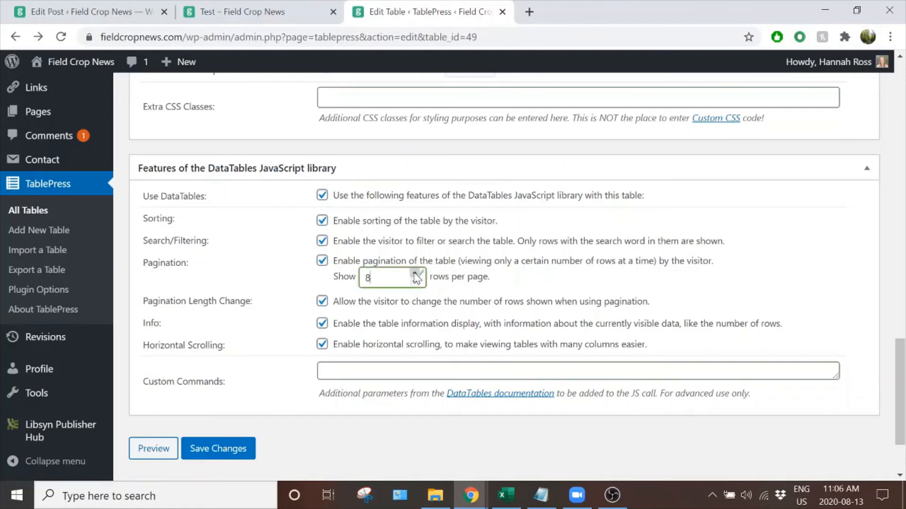
pyautogui.click(415, 273)
pyautogui.click(415, 273)
pyautogui.scroll(-1, 292, 280)
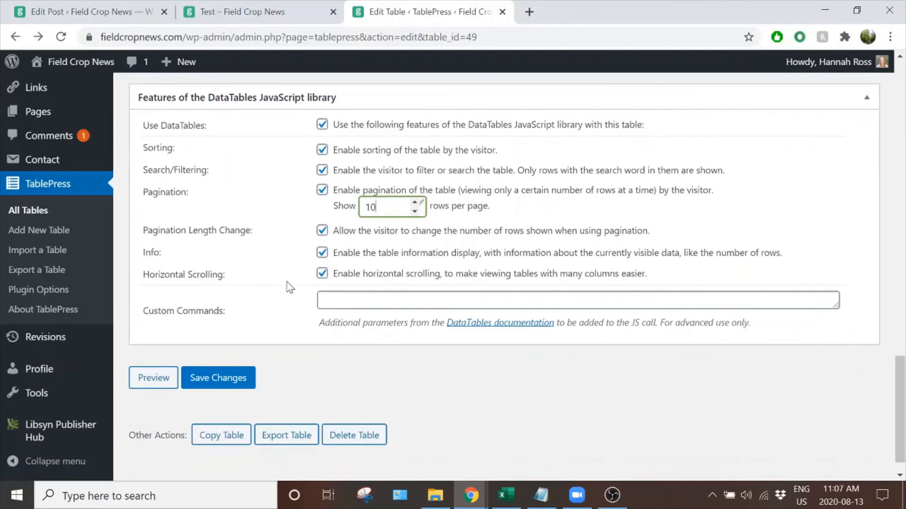
# - Compare the pagination, length change and info options with the entries selector and page controls around the Test post's table
pyautogui.click(276, 14)
pyautogui.scroll(-3, 584, 319)
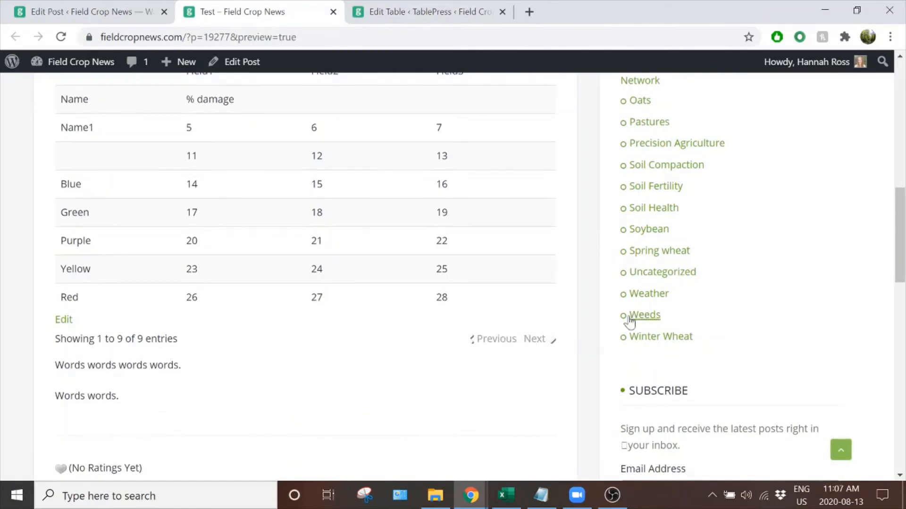
pyautogui.click(399, 10)
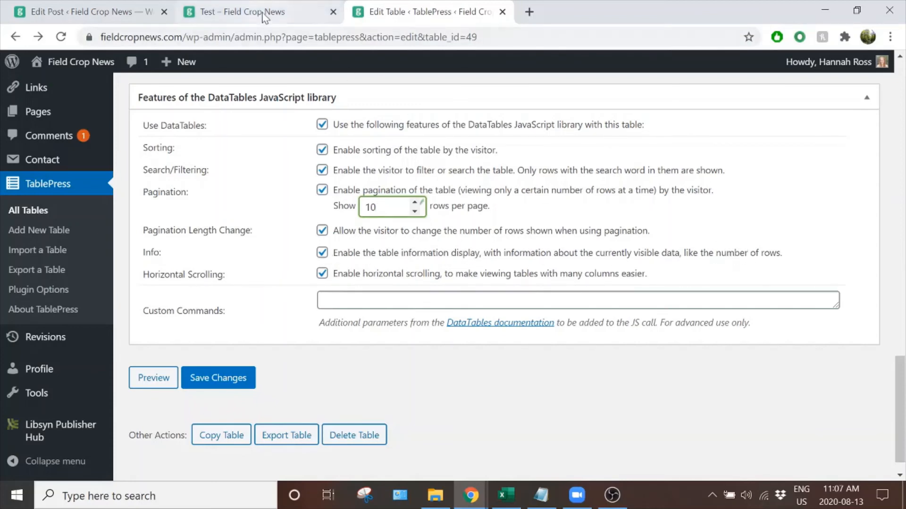
pyautogui.click(262, 12)
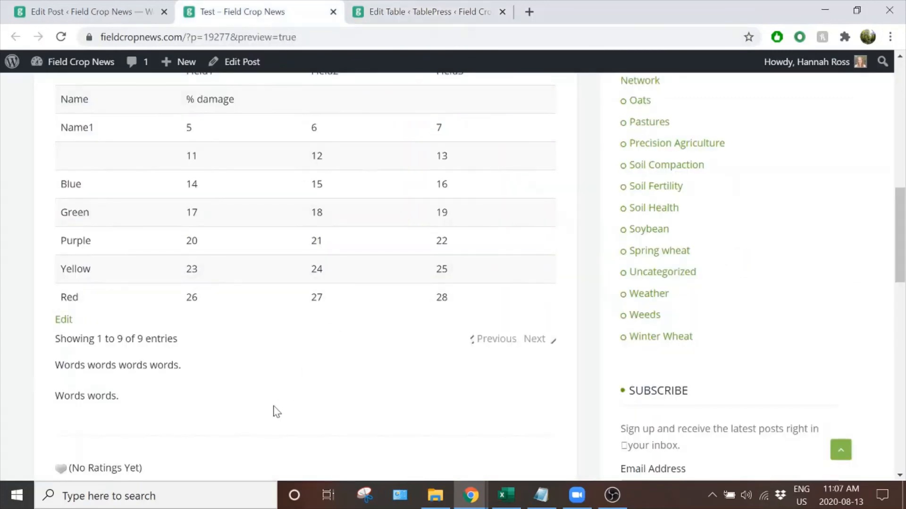
pyautogui.scroll(3, 273, 411)
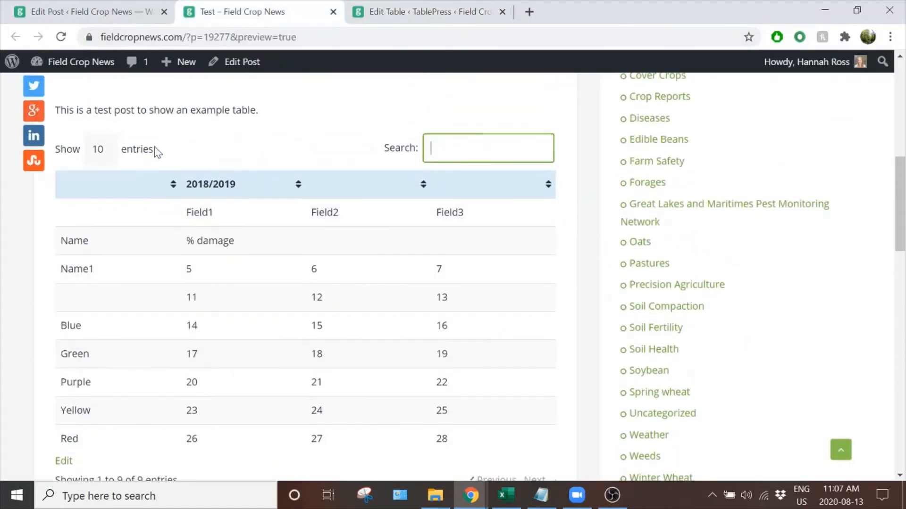
pyautogui.moveTo(151, 156)
pyautogui.mouseDown()
pyautogui.moveTo(58, 161)
pyautogui.moveTo(164, 155)
pyautogui.mouseUp()
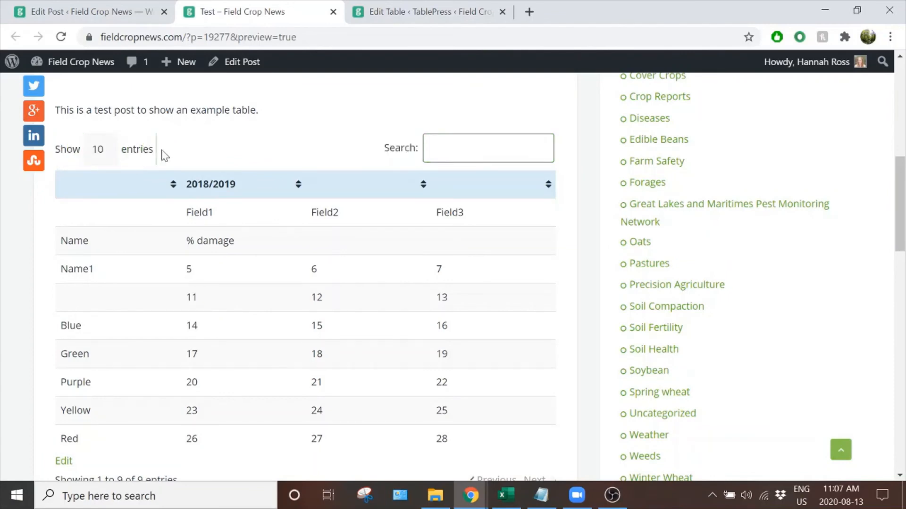
pyautogui.click(469, 10)
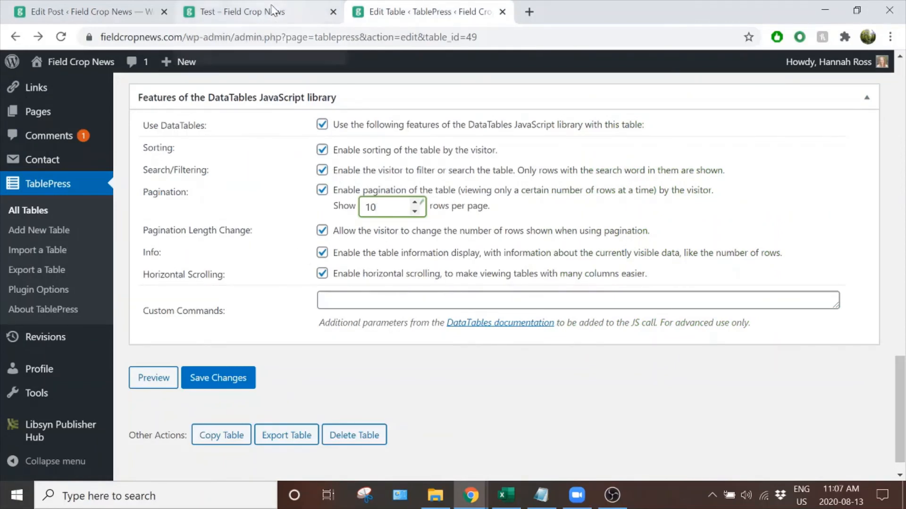
pyautogui.click(273, 10)
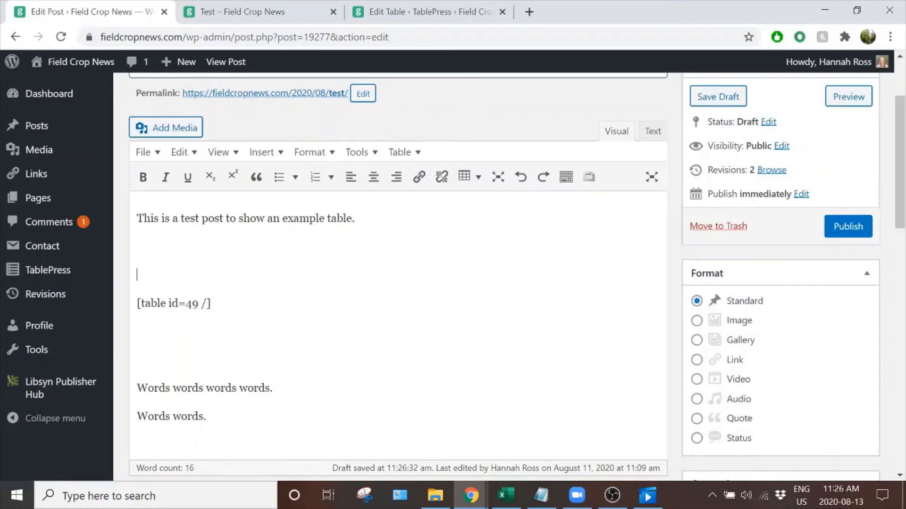
# - Copy the shortcode [table id=32 responsive=flip responsive_breakpoint="phone" /] from the untitled Notepad note and return to the post editor in Chrome
pyautogui.moveTo(212, 303); pyautogui.dragTo(136, 303)
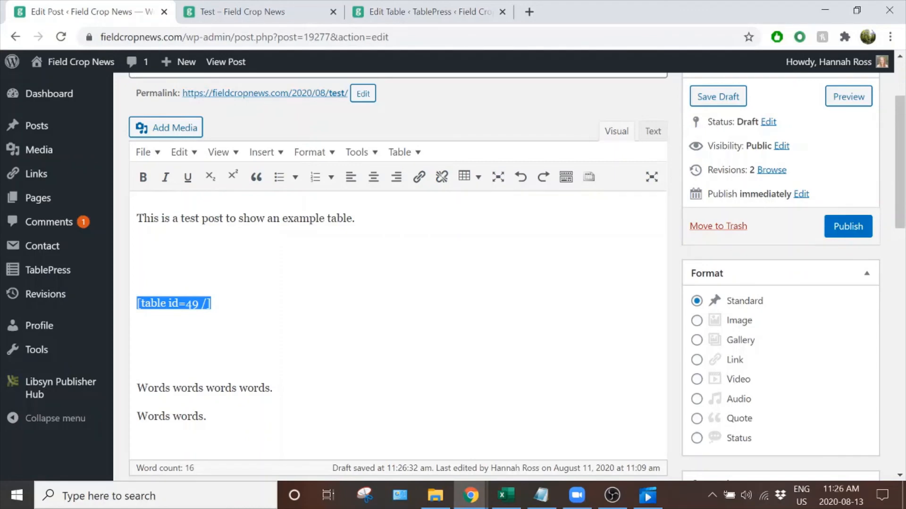
pyautogui.click(138, 331)
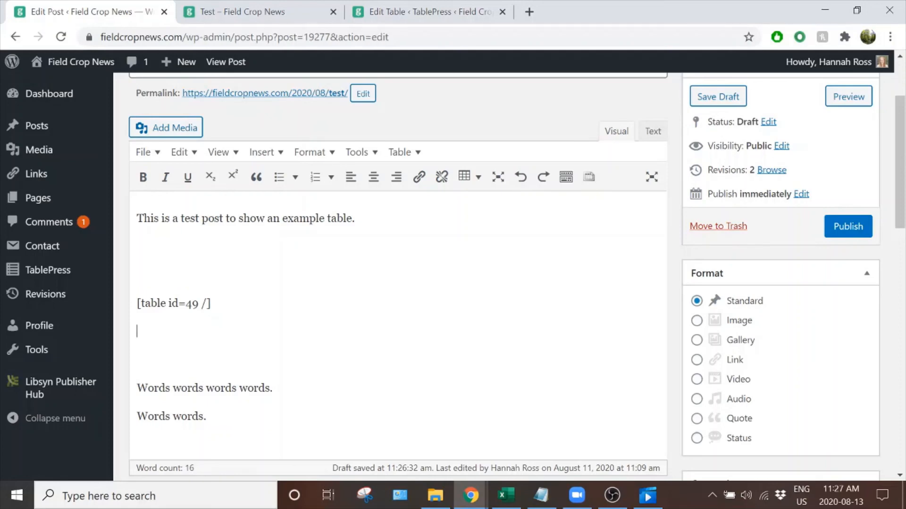
pyautogui.click(541, 495)
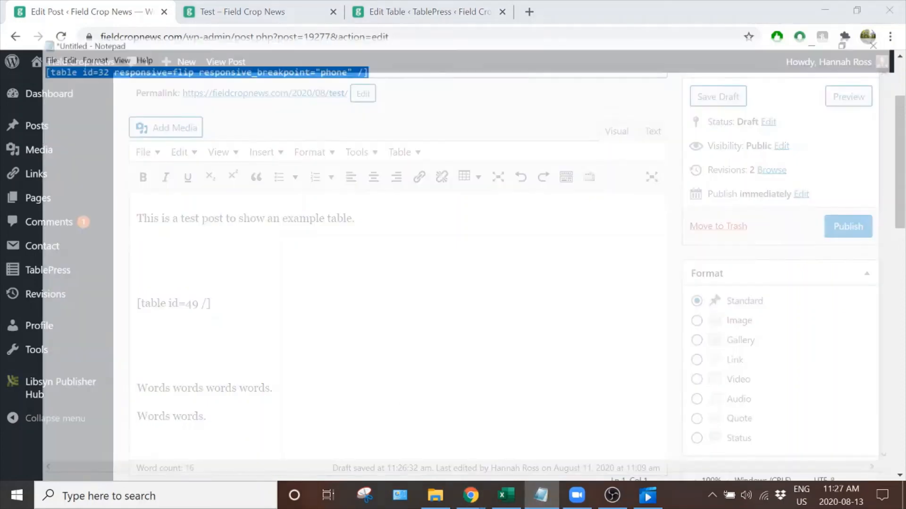
pyautogui.moveTo(350, 37); pyautogui.dragTo(2, 36)
pyautogui.rightClick(25, 37)
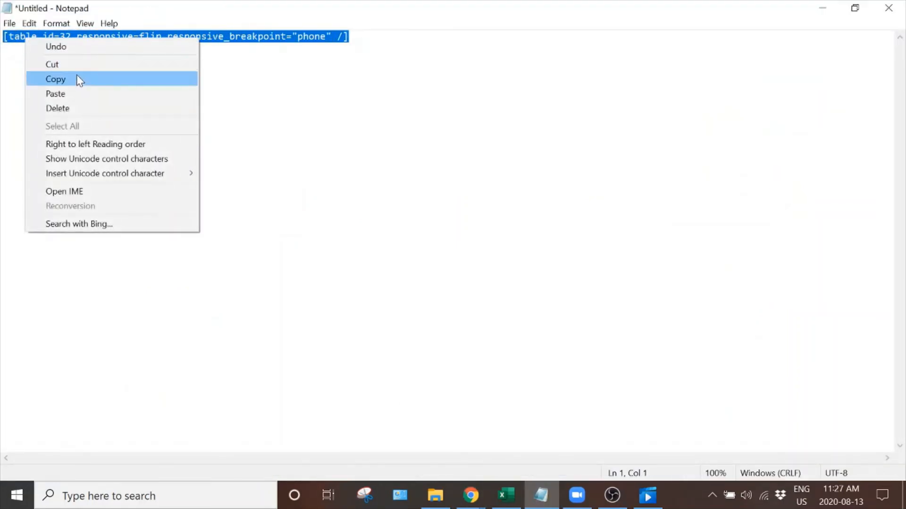
pyautogui.click(77, 79)
pyautogui.click(541, 495)
pyautogui.click(279, 307)
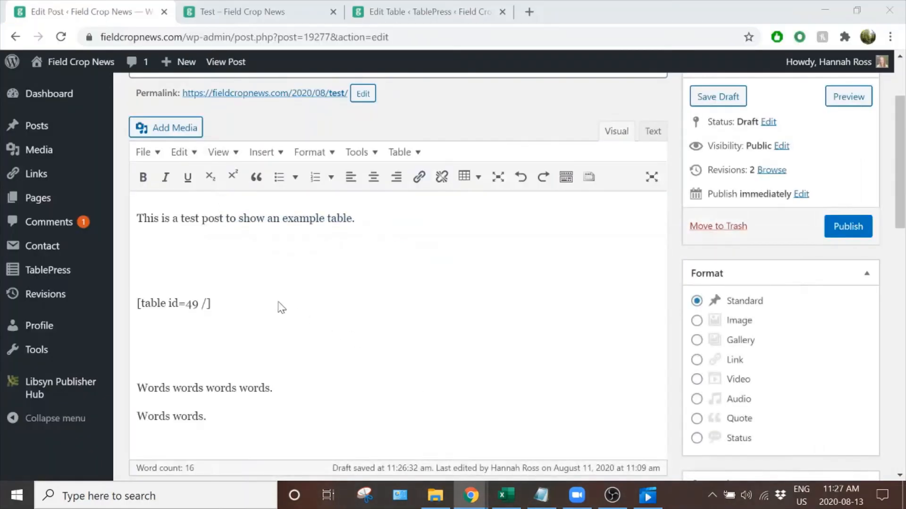
pyautogui.rightClick(150, 277)
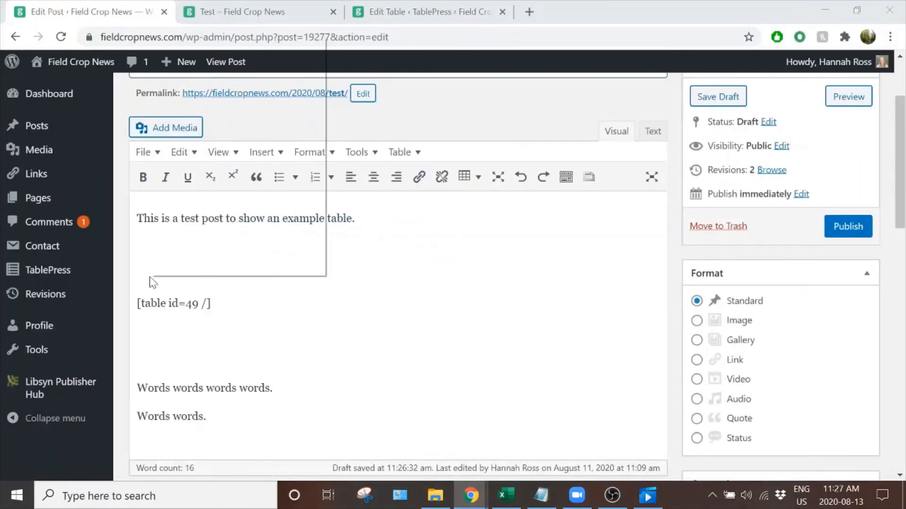
pyautogui.rightClick(146, 289)
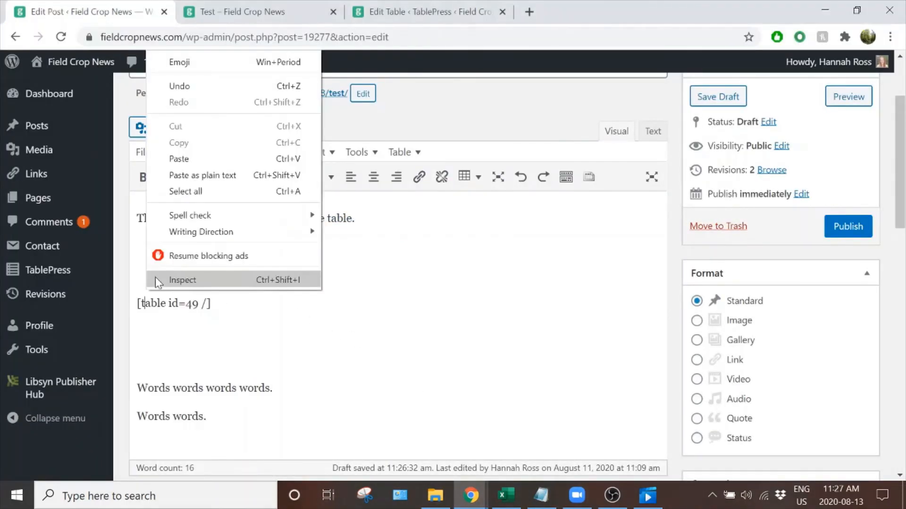
pyautogui.click(202, 158)
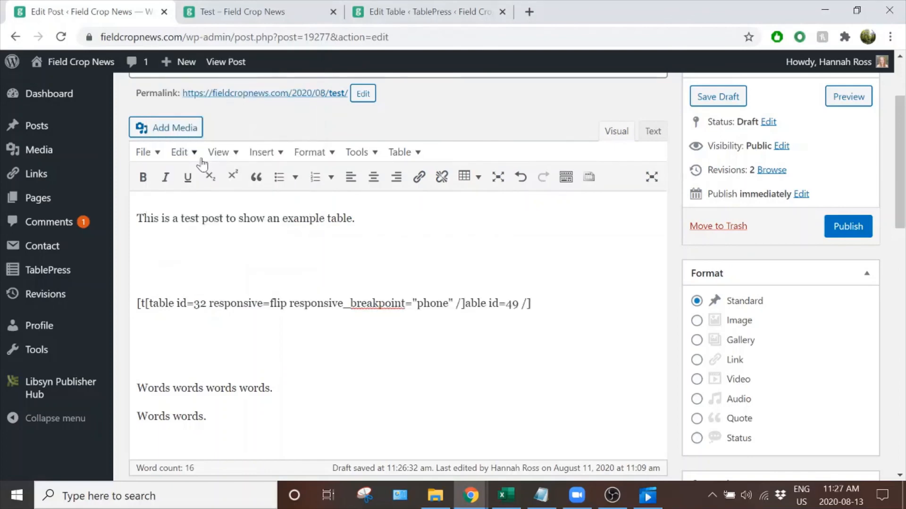
pyautogui.hotkey('ctrl', 'z')
# - Paste the responsive shortcode on the blank line above [table id=49 /] and set its table id to 49
pyautogui.rightClick(159, 272)
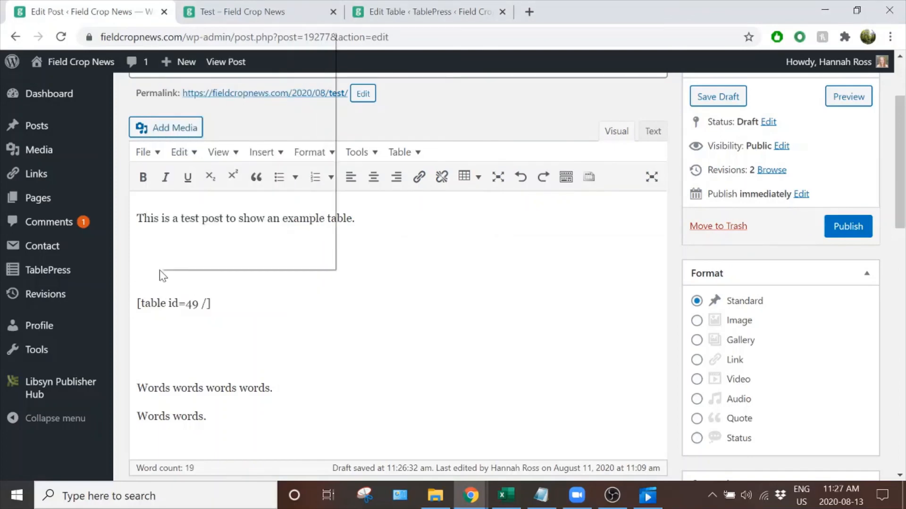
pyautogui.click(202, 151)
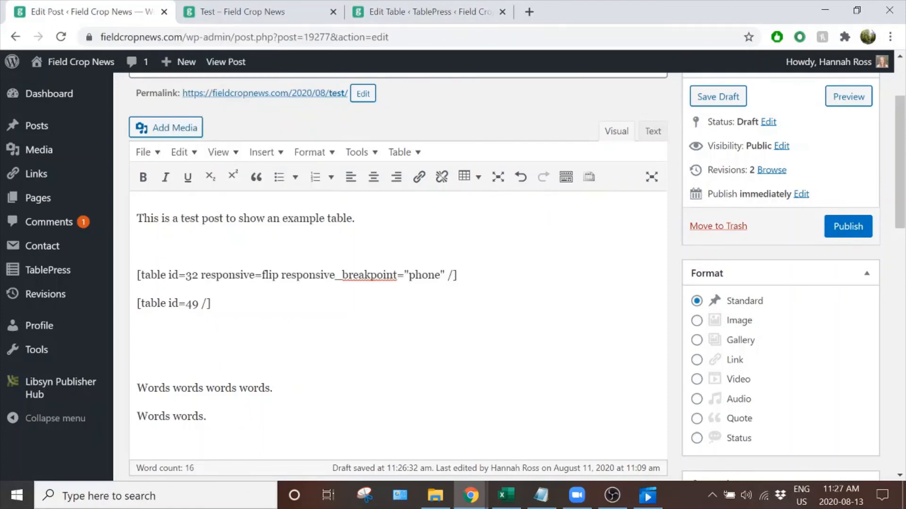
pyautogui.moveTo(185, 275); pyautogui.dragTo(198, 276)
pyautogui.write('4')
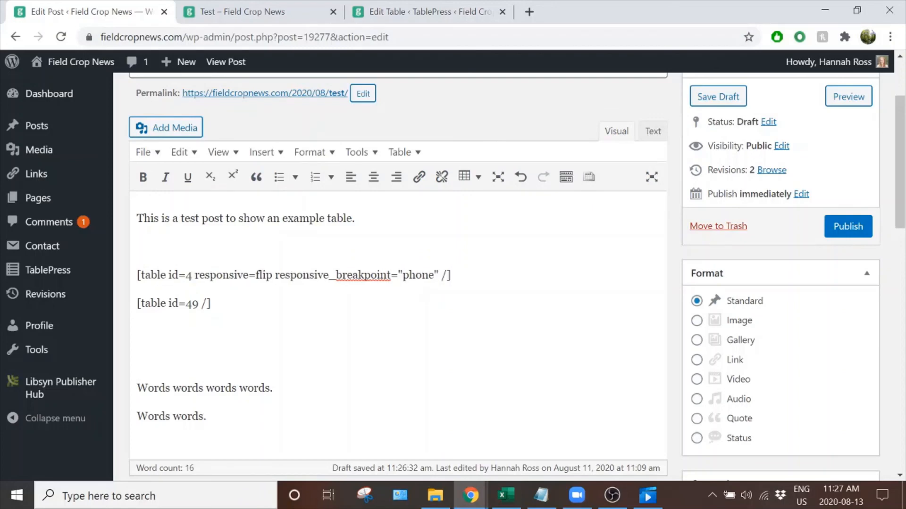
pyautogui.write('9')
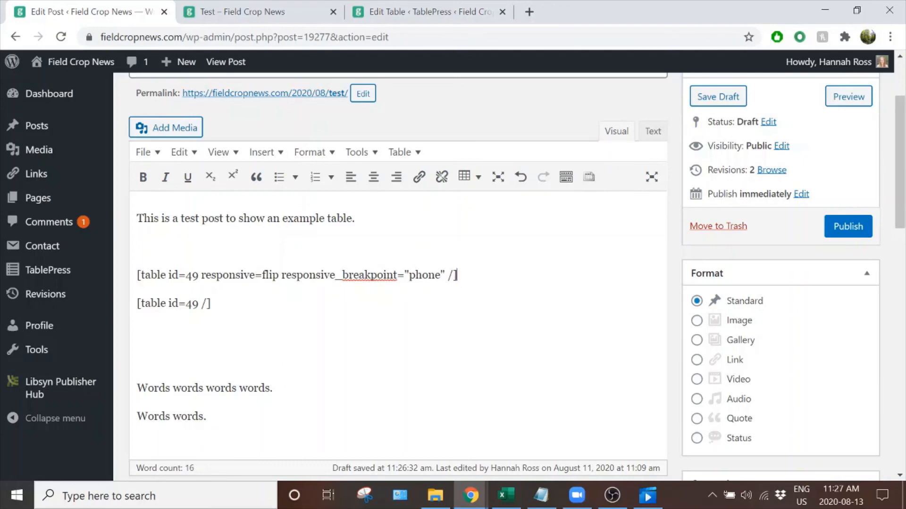
pyautogui.moveTo(457, 275); pyautogui.dragTo(136, 275)
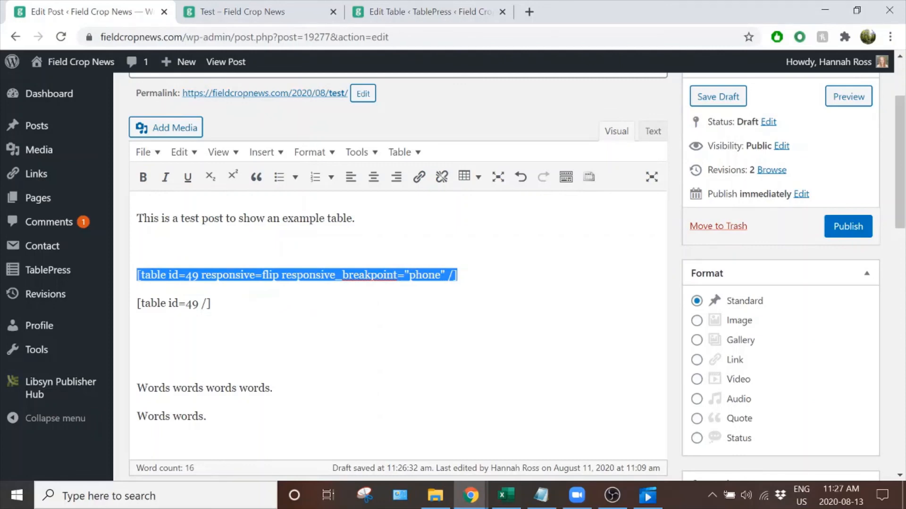
pyautogui.click(458, 275)
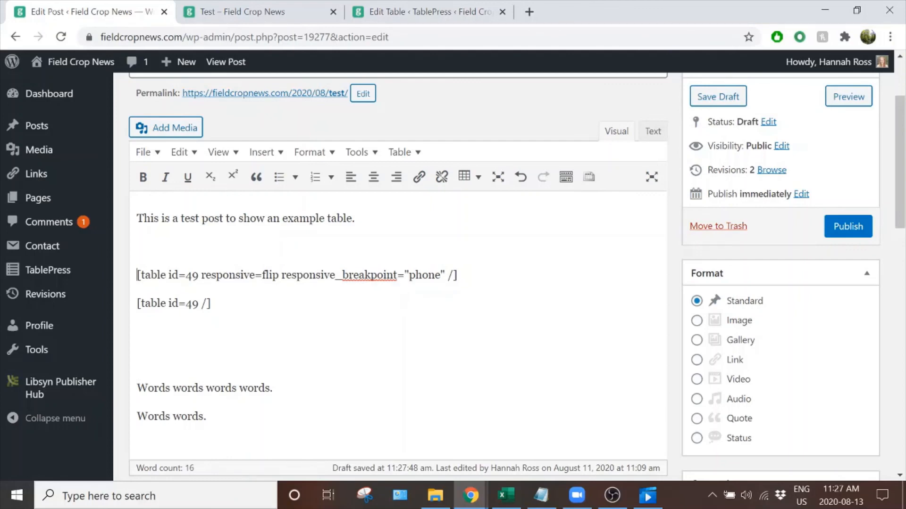
# - Delete the plain [table id=49 /] shortcode and its leftover empty line below the responsive shortcode
pyautogui.hotkey('shift', 'Left')
pyautogui.hotkey('shift', 'Left')
pyautogui.hotkey('shift', 'Left')
pyautogui.hotkey('shift', 'Left')
pyautogui.hotkey('shift', 'Left')
pyautogui.hotkey('shift', 'Left')
pyautogui.hotkey('shift', 'Left')
pyautogui.hotkey('shift', 'Left')
pyautogui.hotkey('shift', 'Left')
pyautogui.hotkey('shift', 'Left')
pyautogui.hotkey('shift', 'Left')
pyautogui.hotkey('shift', 'Left')
pyautogui.hotkey('shift', 'Left')
pyautogui.hotkey('shift', 'Left')
pyautogui.hotkey('shift', 'Left')
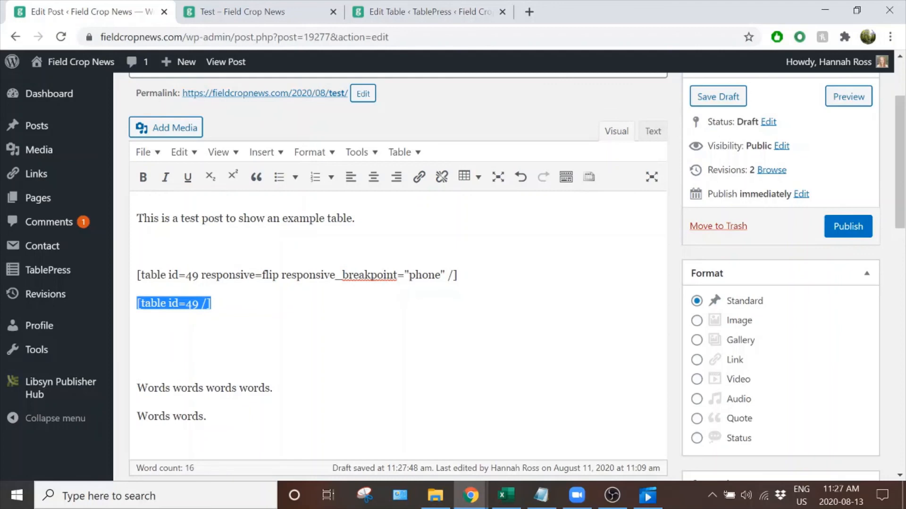
pyautogui.press('BackSpace')
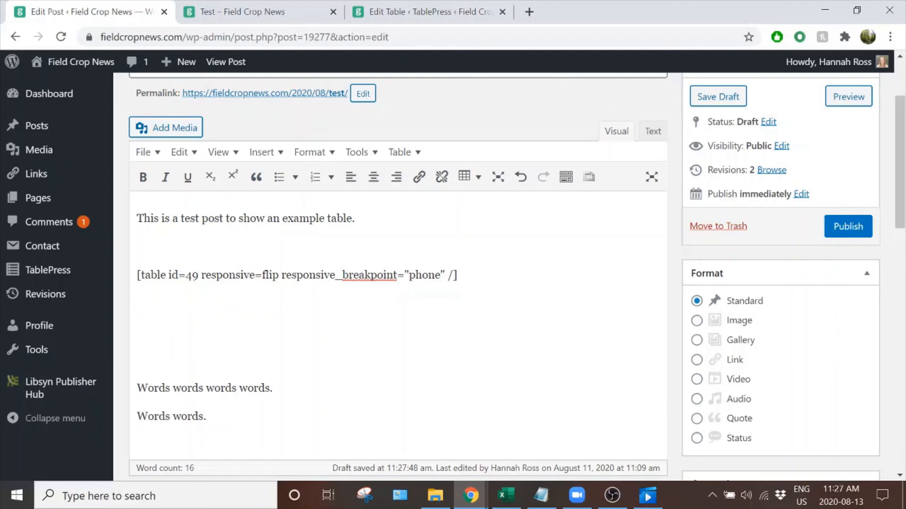
pyautogui.press('Delete')
pyautogui.hotkey('shift', 'Left')
pyautogui.hotkey('shift', 'Left')
pyautogui.hotkey('shift', 'Left')
pyautogui.hotkey('shift', 'Left')
pyautogui.hotkey('shift', 'Left')
pyautogui.hotkey('shift', 'Left')
pyautogui.hotkey('shift', 'Left')
pyautogui.hotkey('shift', 'Left')
pyautogui.hotkey('shift', 'Left')
pyautogui.hotkey('shift', 'Left')
pyautogui.hotkey('shift', 'Left')
pyautogui.hotkey('shift', 'Left')
pyautogui.hotkey('shift', 'Left')
pyautogui.hotkey('shift', 'Left')
pyautogui.hotkey('shift', 'Left')
pyautogui.hotkey('shift', 'Left')
pyautogui.hotkey('shift', 'Left')
pyautogui.hotkey('shift', 'Left')
pyautogui.hotkey('shift', 'Left')
pyautogui.hotkey('shift', 'Left')
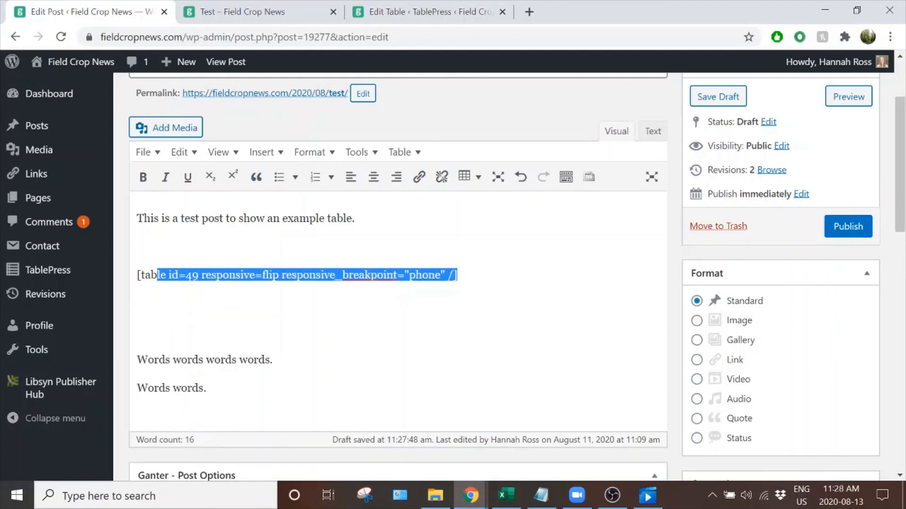
pyautogui.click(458, 275)
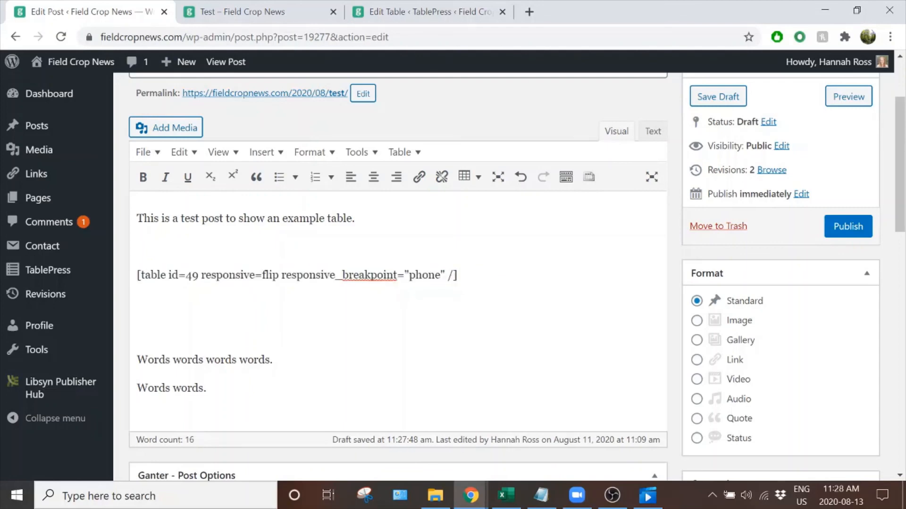
pyautogui.click(137, 303)
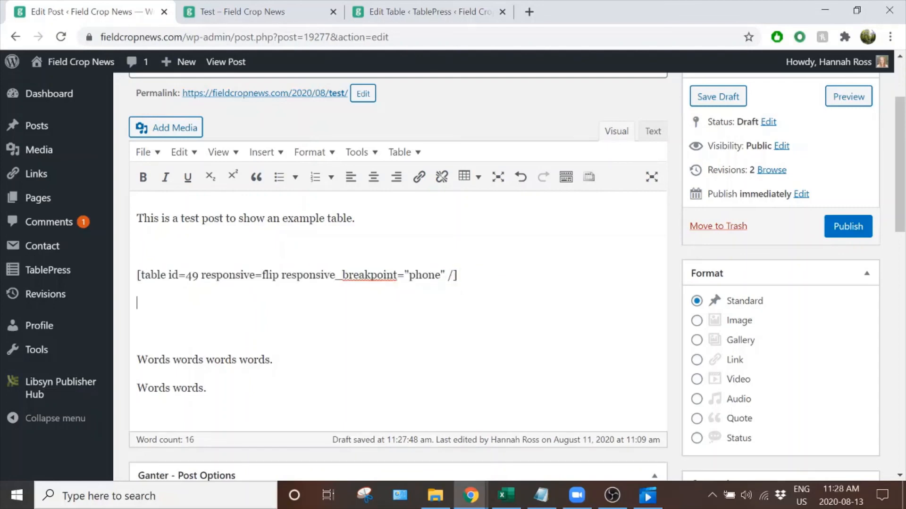